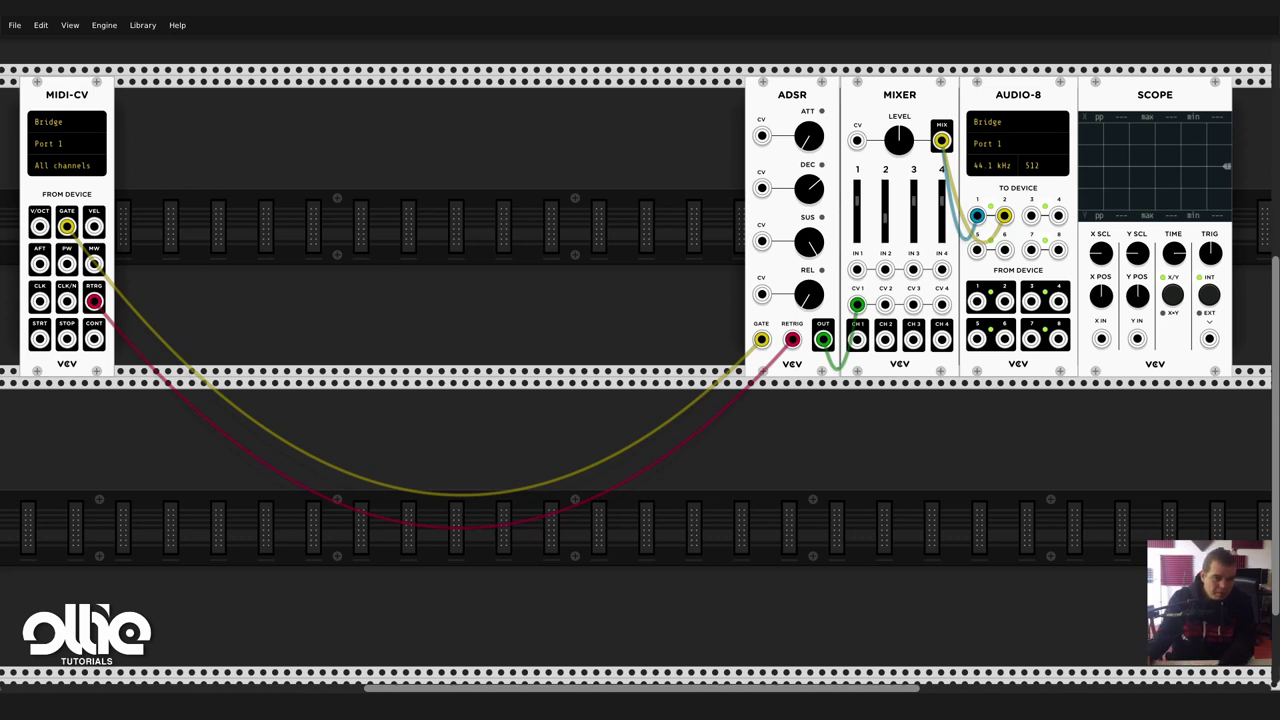
Reset the module browser filters, add Befaco's EvenVCO to the rack, and place it midway between the MIDI-CV and ADSR modules.
key("Return")
left_click(2, 587)
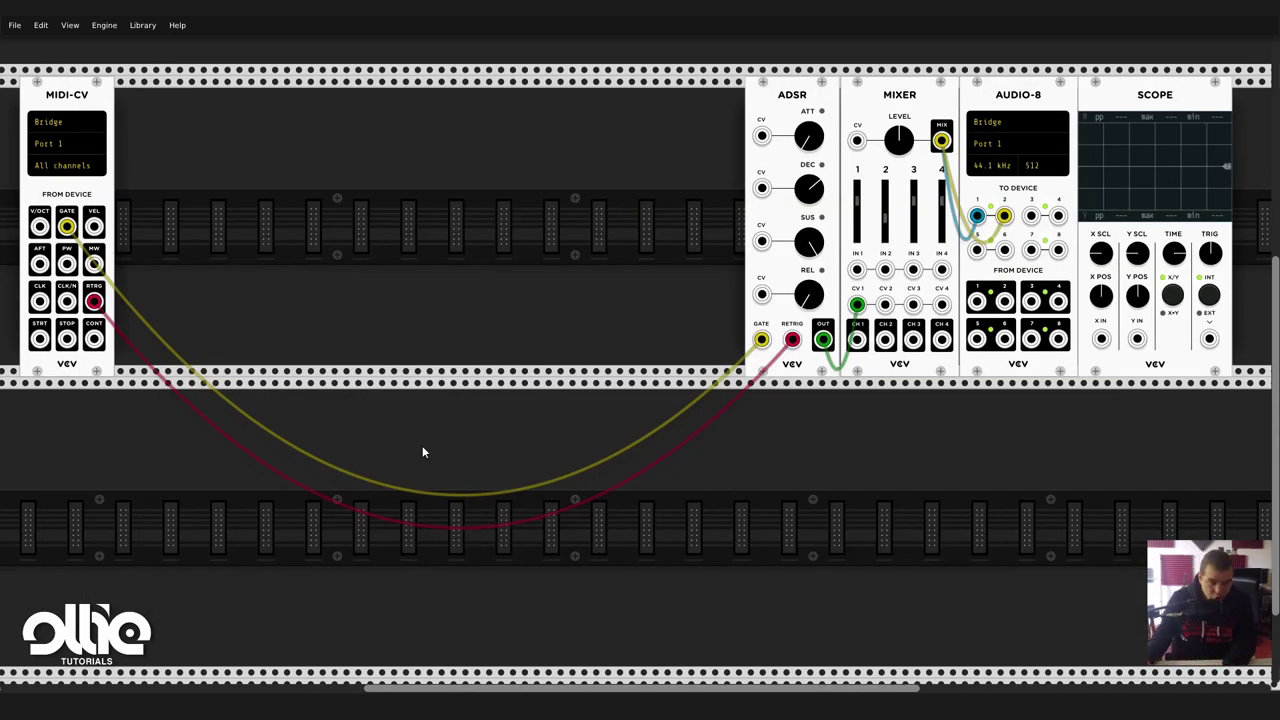
key("Return")
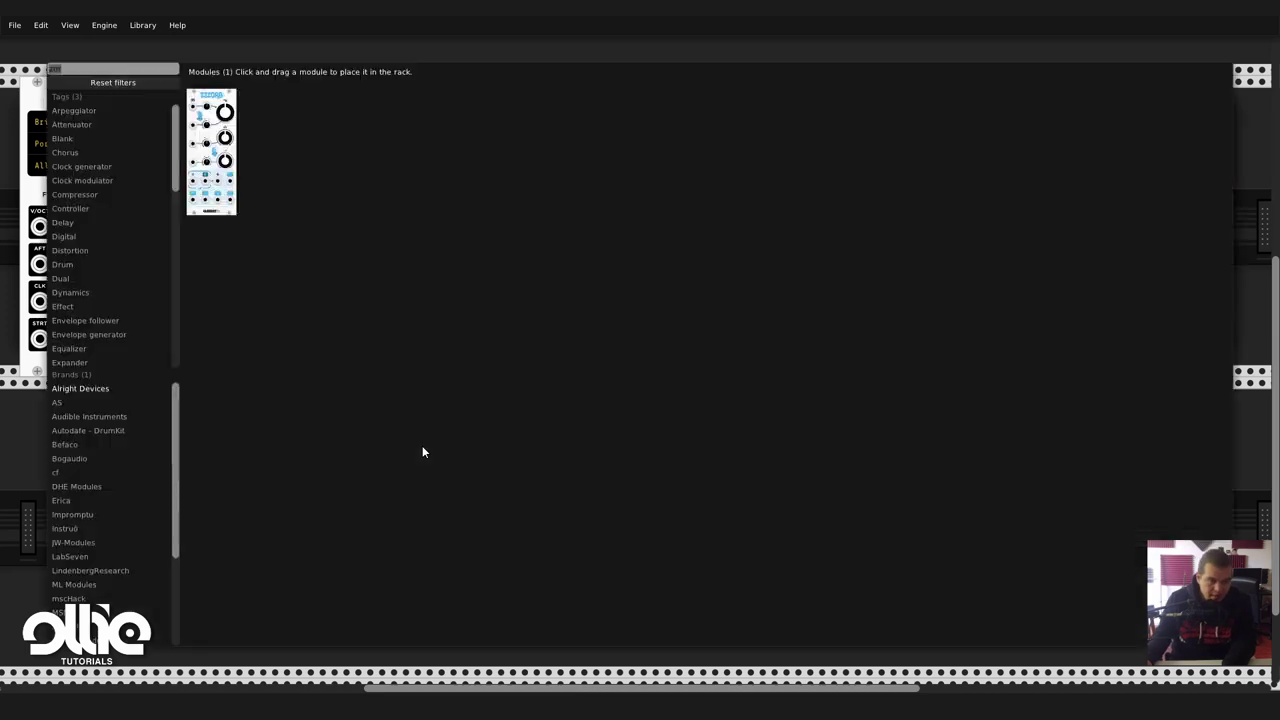
left_click(141, 83)
left_click(128, 444)
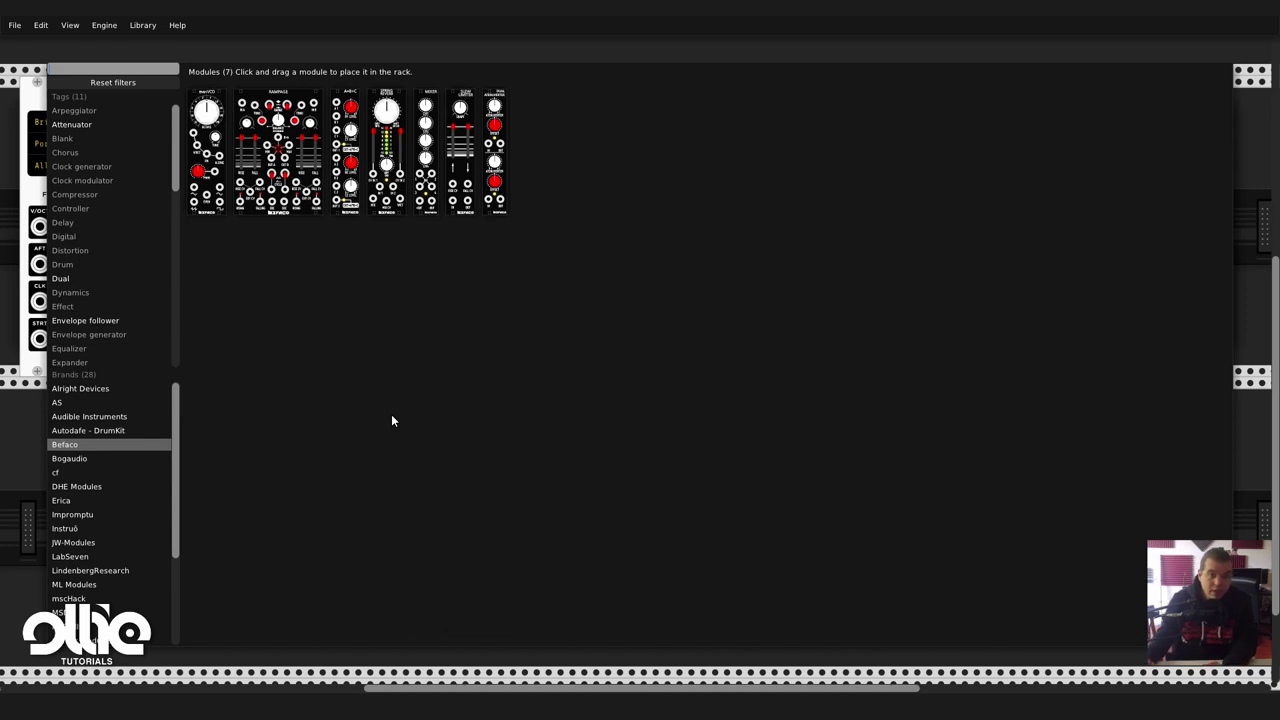
left_click(206, 150)
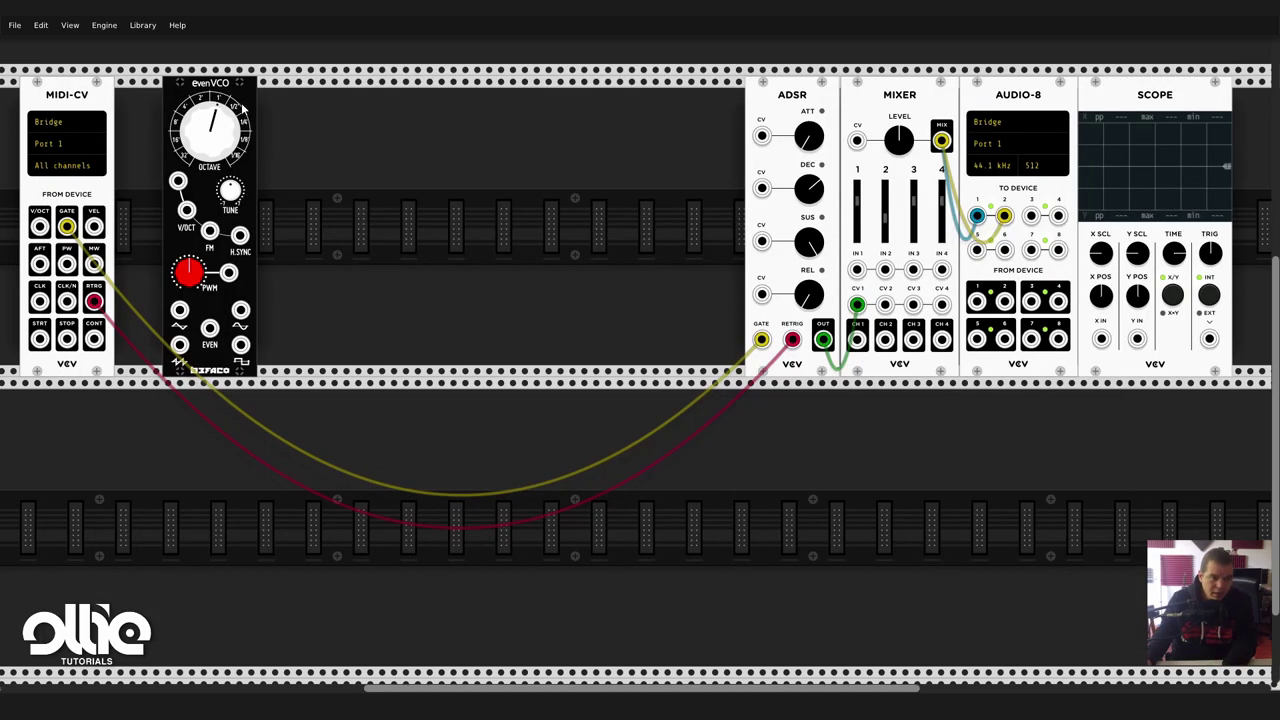
left_click_drag(238, 108, 421, 139)
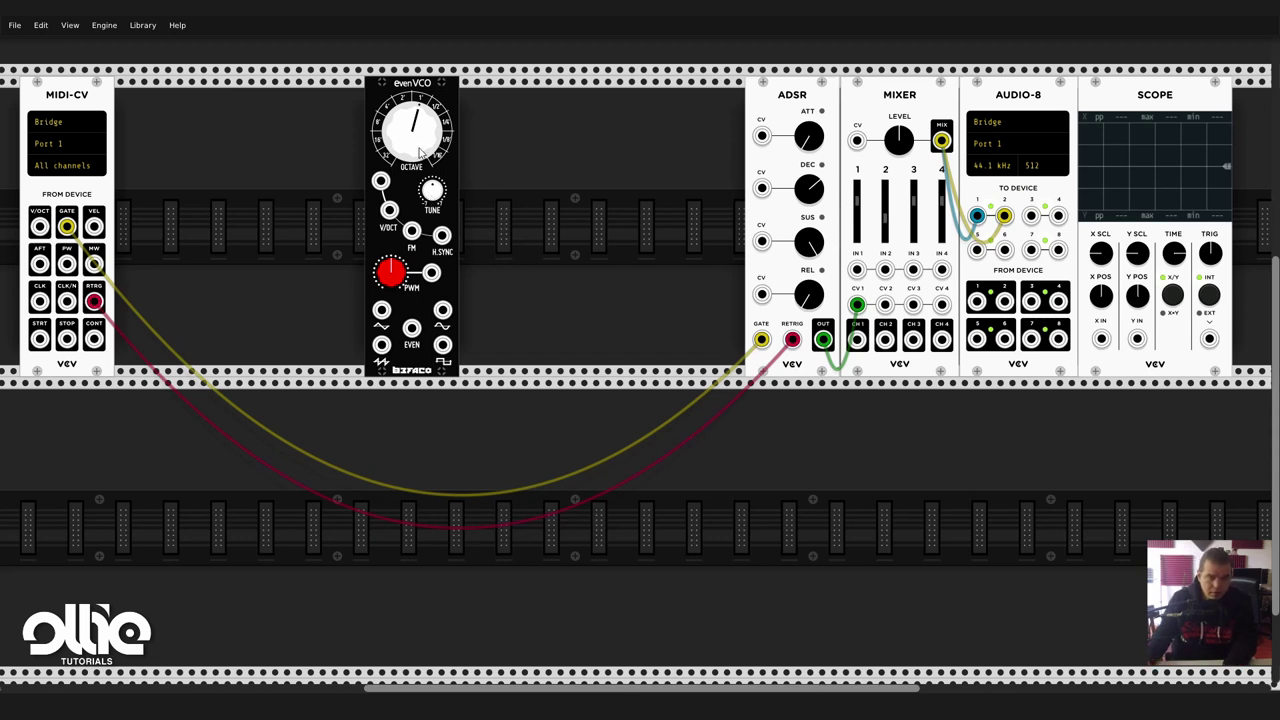
mouse_move(419, 145)
left_mouse_down()
mouse_move(419, 70)
mouse_move(413, 130)
left_mouse_up()
mouse_move(455, 350)
left_mouse_down()
mouse_move(491, 350)
mouse_move(450, 336)
left_mouse_up()
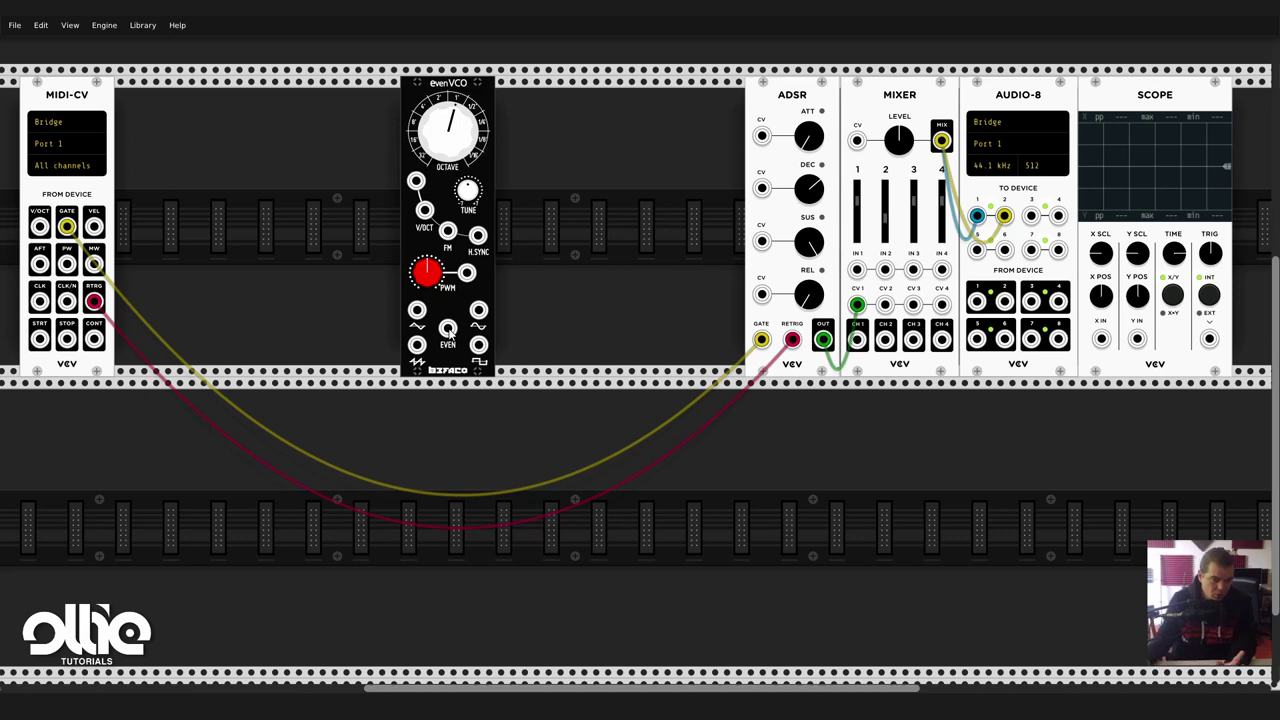
Inspect the EvenVCO's EVEN waveform at a lower octave by patching it temporarily into the Scope's X IN.
left_click_drag(478, 344, 367, 341)
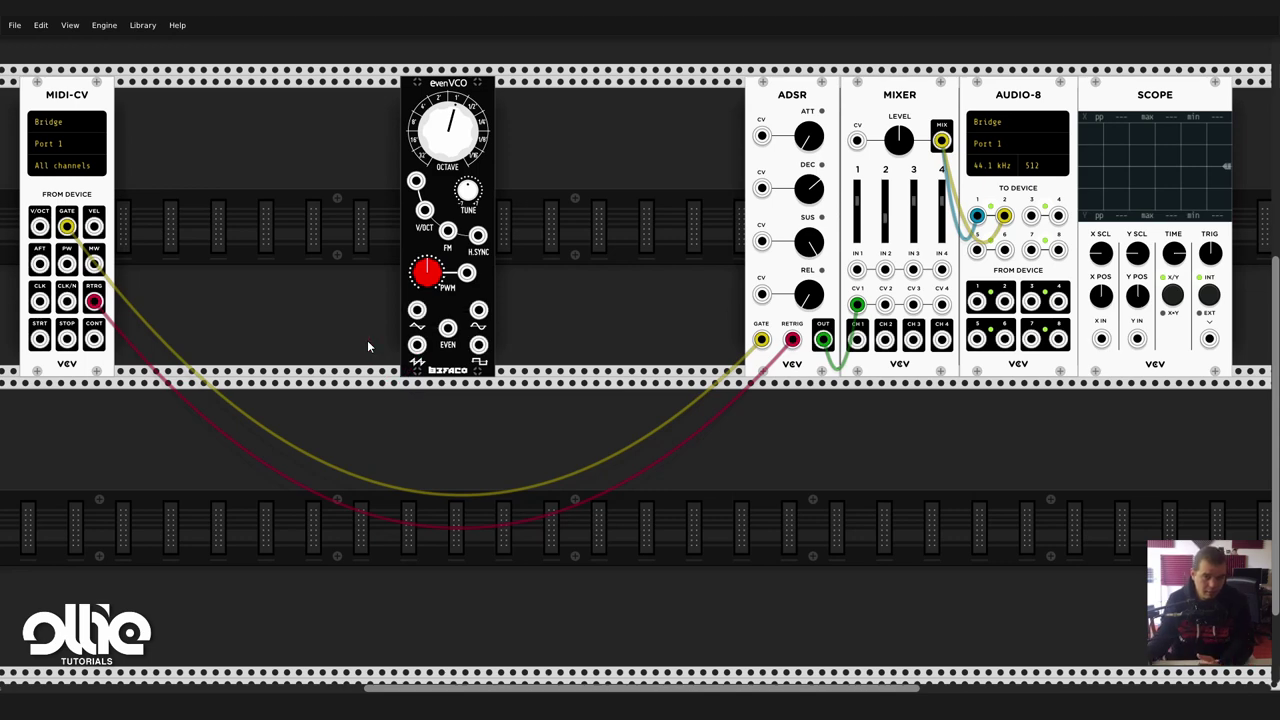
left_click(448, 329)
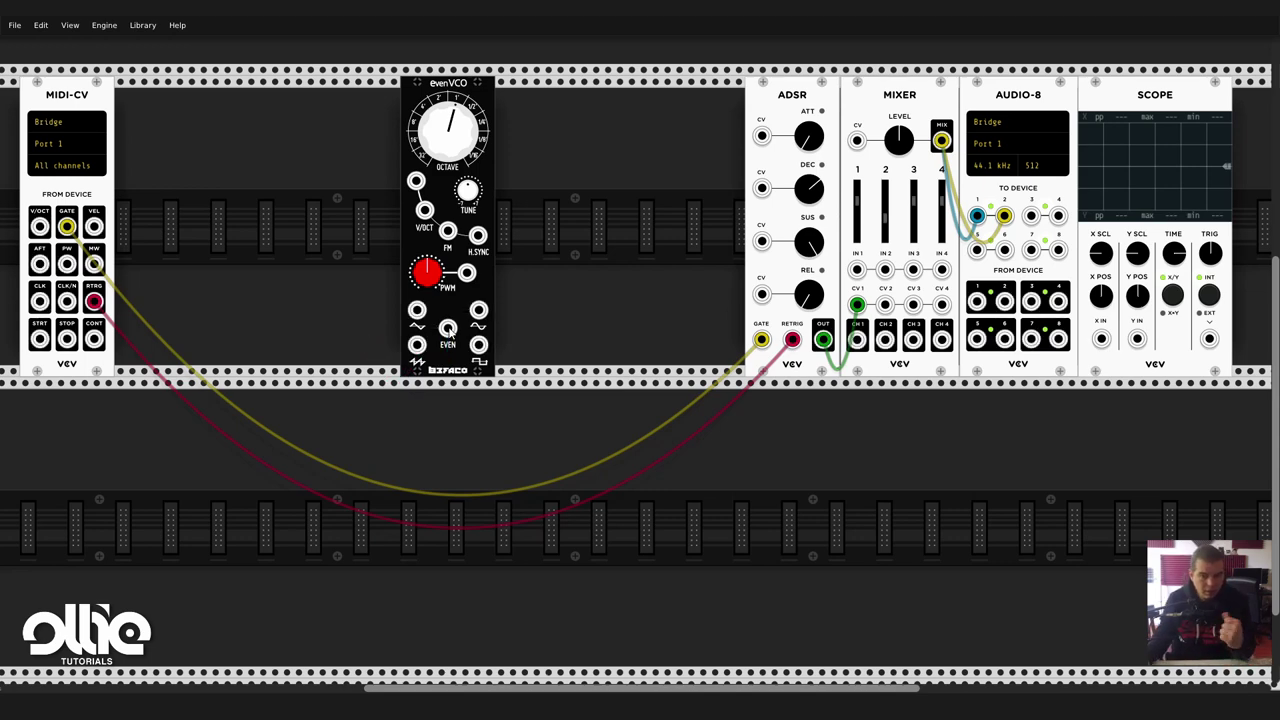
left_click_drag(448, 329, 1051, 369)
scroll(511, 308, "left", 2)
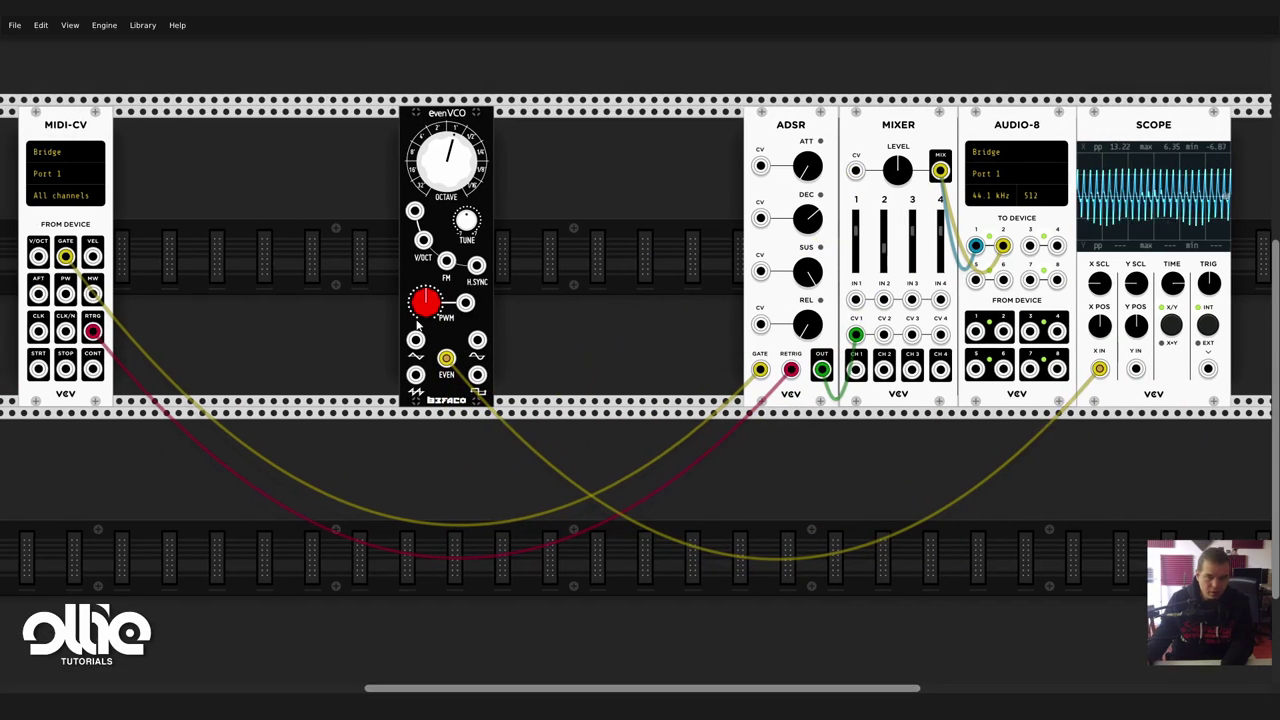
left_click_drag(447, 160, 447, 185)
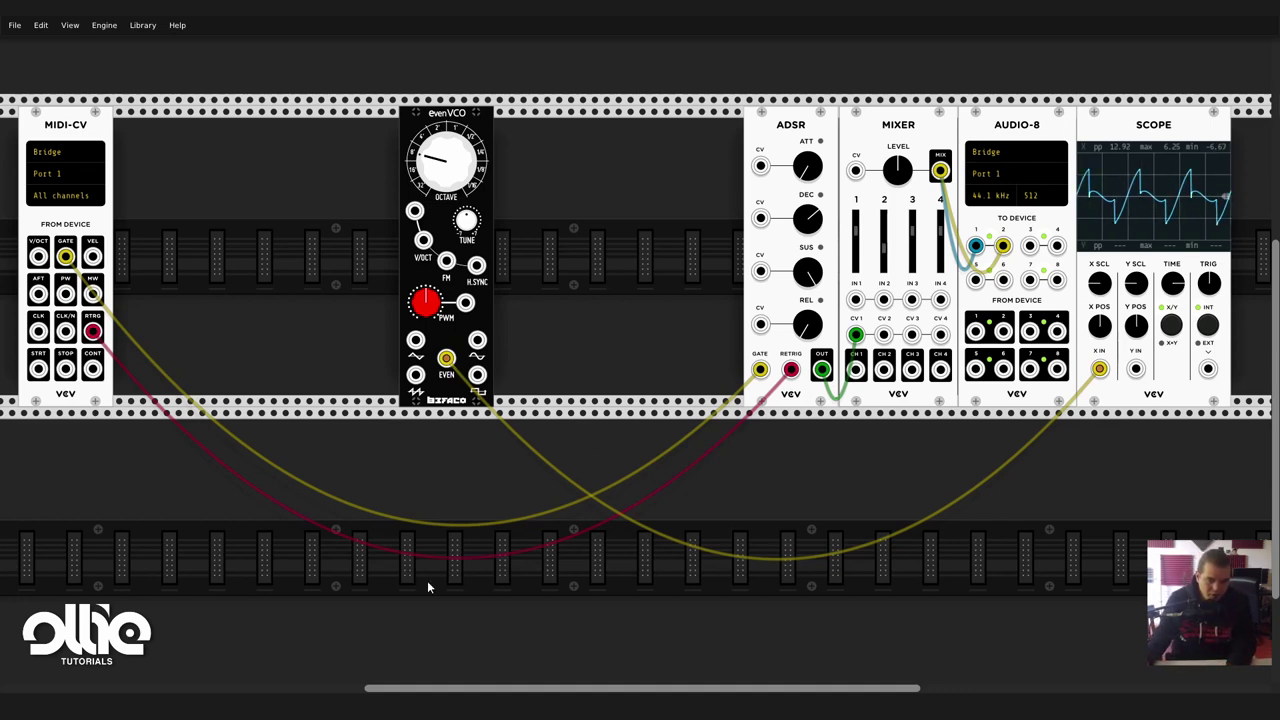
right_click(448, 358)
Move the EvenVCO directly beside MIDI-CV and duplicate it to get a second oscillator next to it.
mouse_move(458, 141)
left_mouse_down()
mouse_move(458, 90)
mouse_move(458, 141)
mouse_move(458, 121)
mouse_move(104, 179)
mouse_move(77, 137)
mouse_move(218, 145)
mouse_move(152, 119)
left_mouse_up()
right_click(151, 114)
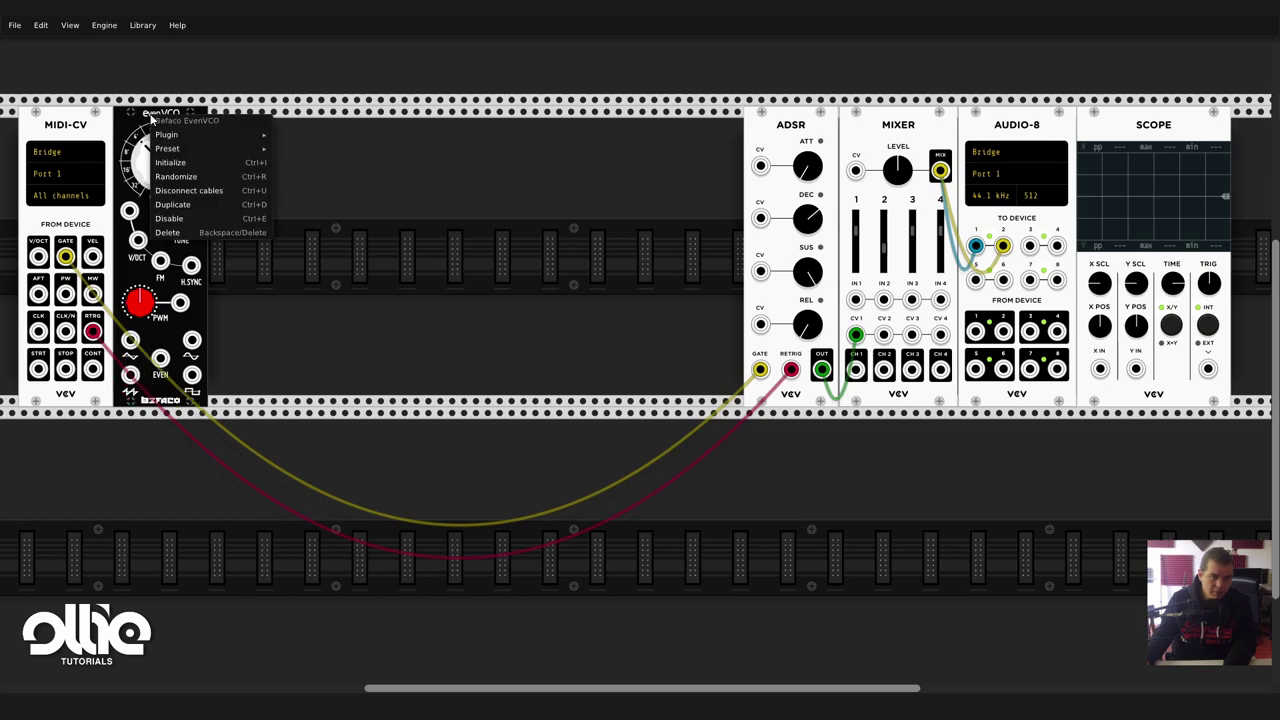
left_click(226, 202)
left_click(222, 322)
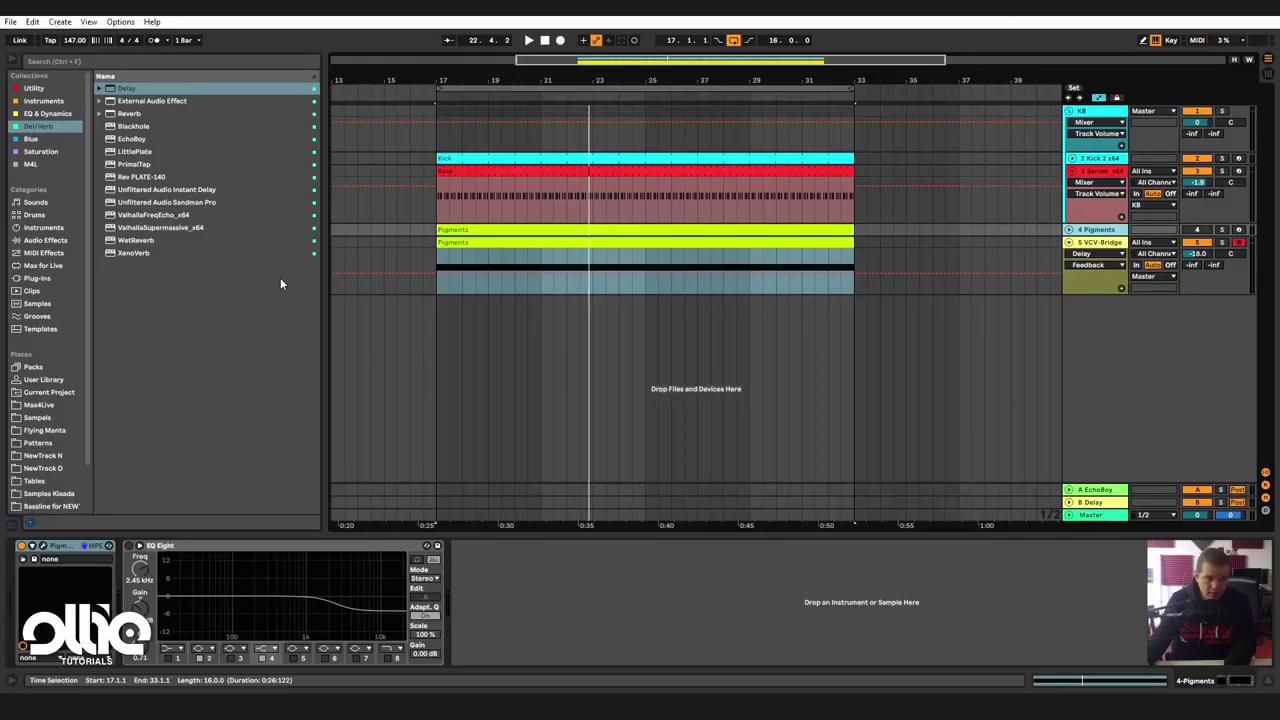
In Ableton Live, turn off the Delay and AUTOPLAY devices on the VCV-Bridge track, and return to VCV Rack.
left_click(1108, 254)
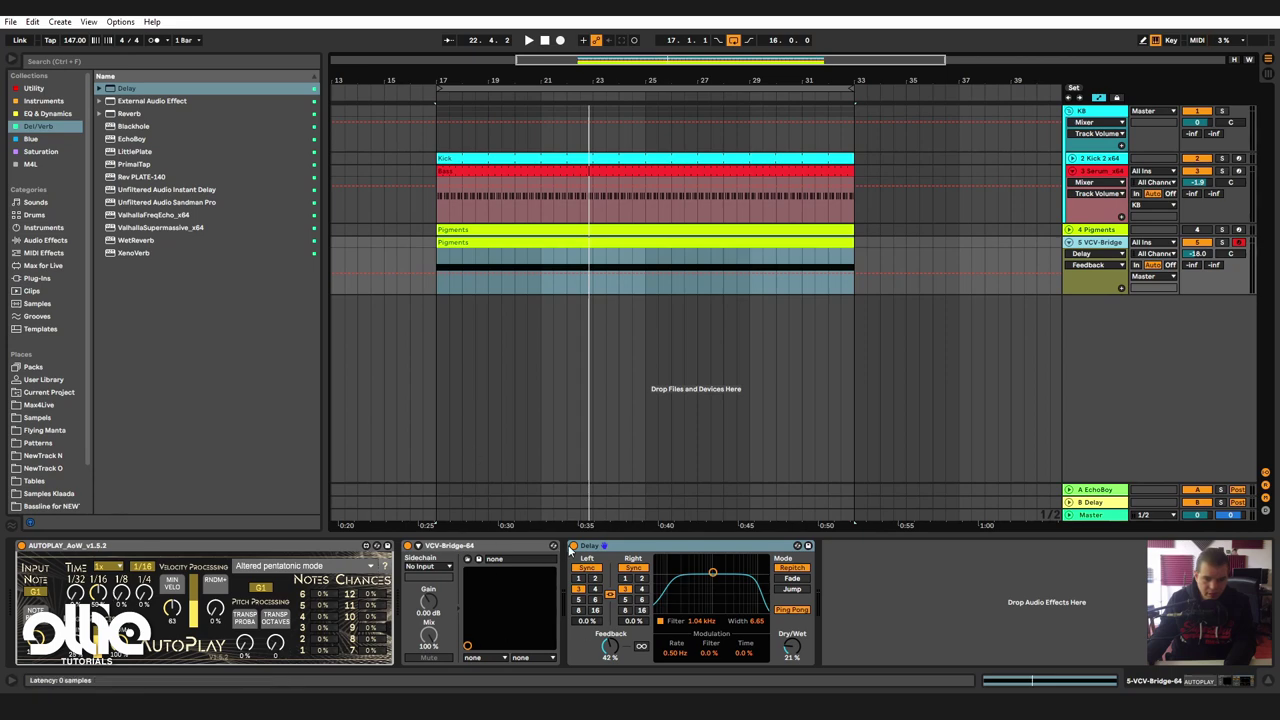
left_click(574, 546)
left_click(20, 552)
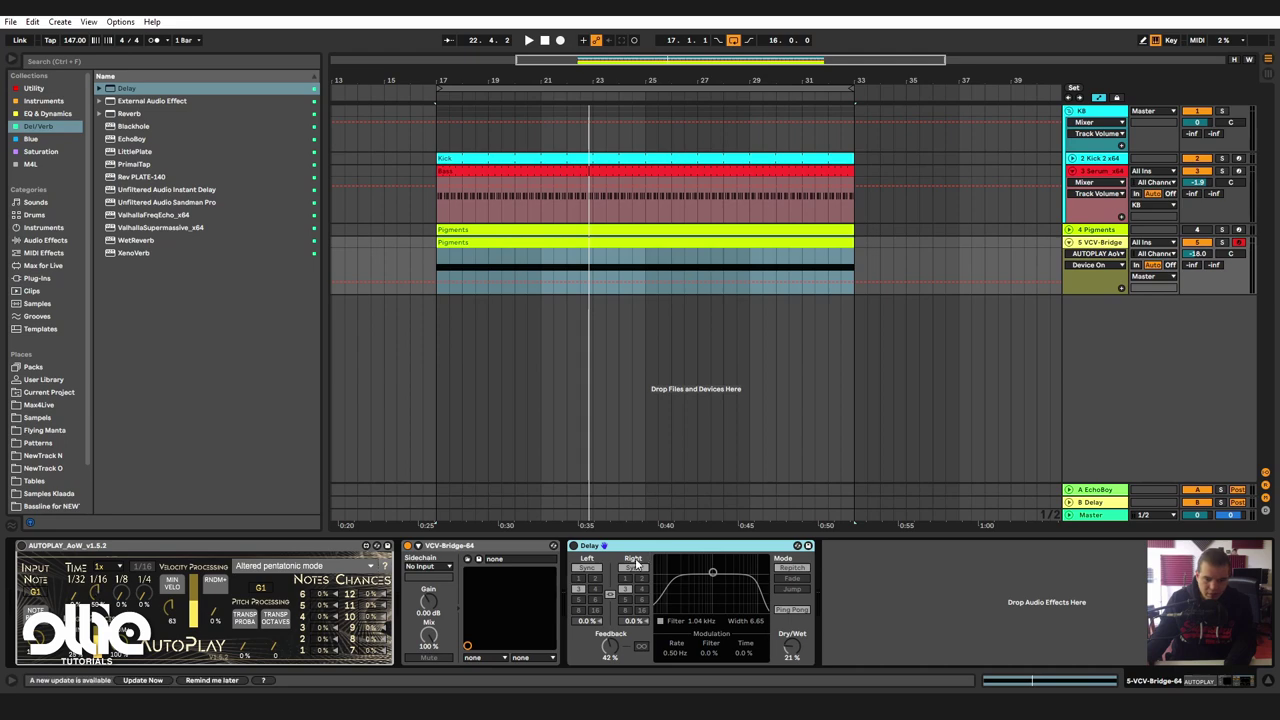
left_click(1110, 254)
left_click(1108, 273)
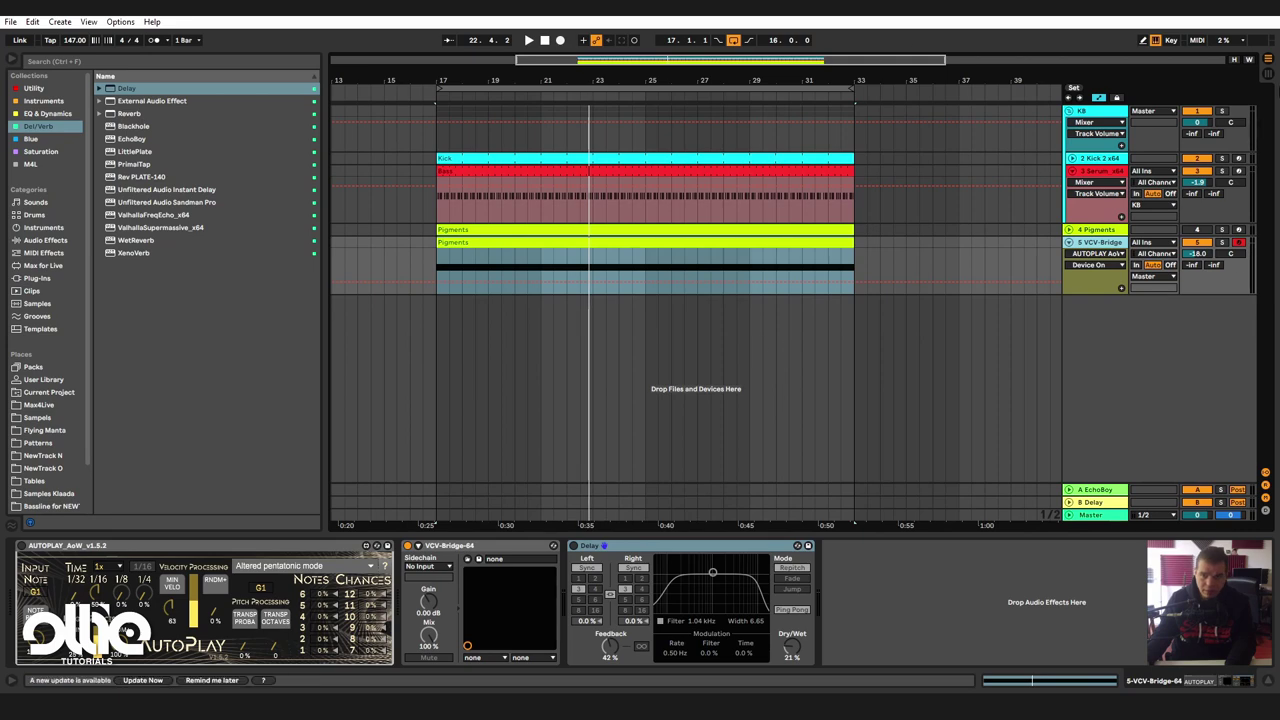
left_click(470, 706)
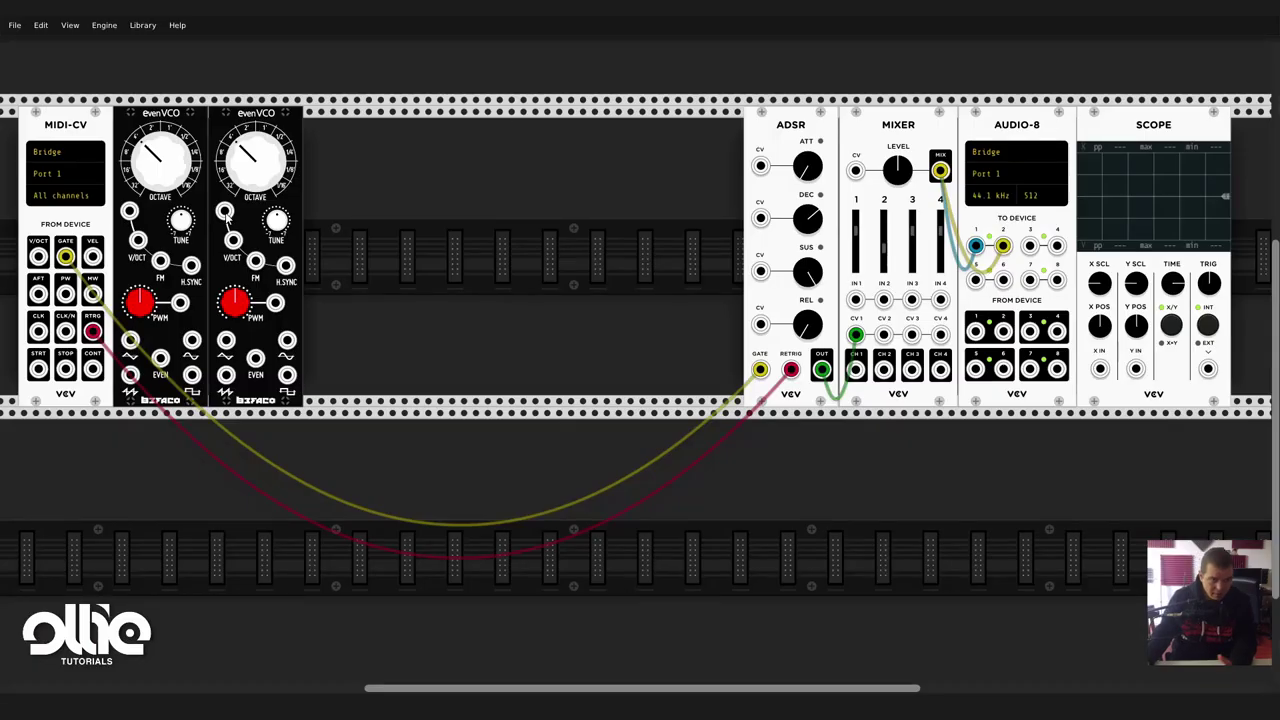
Patch the first EvenVCO's saw output into the second's FM input and the second's saw output into the Mixer's IN 1.
scroll(643, 393, "down", 1)
scroll(643, 400, "up", 1)
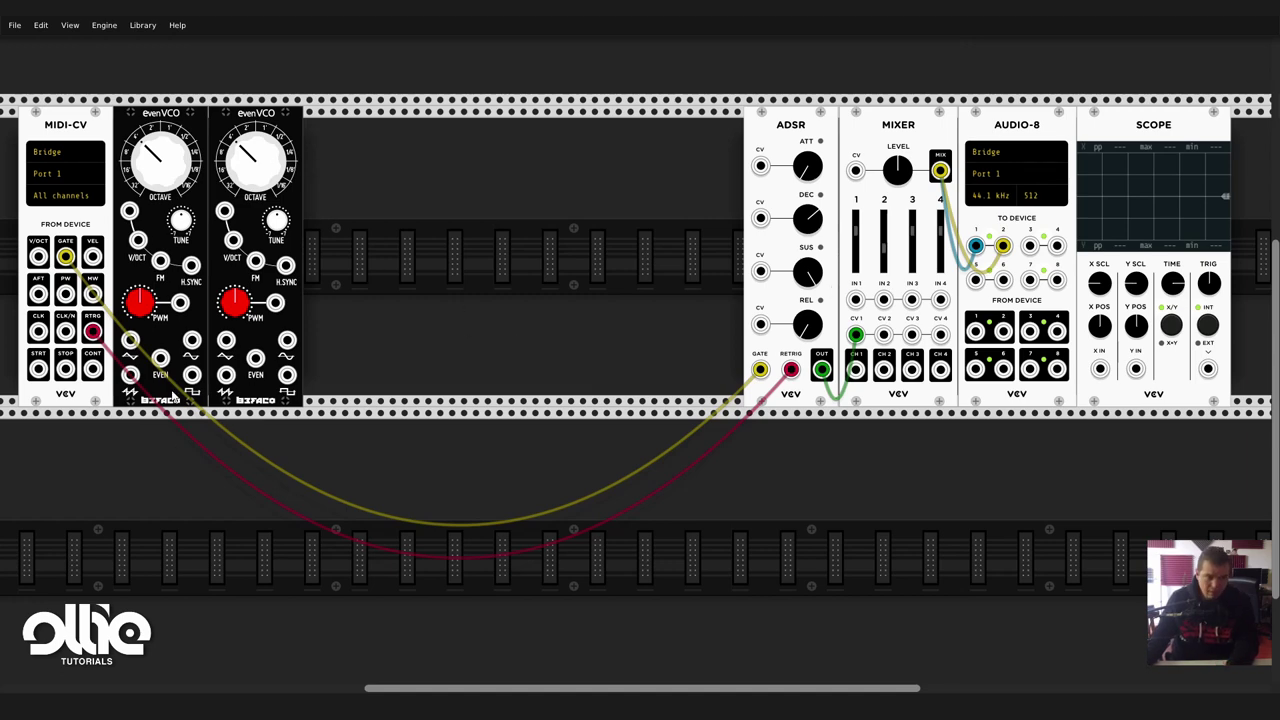
left_click_drag(130, 380, 256, 266)
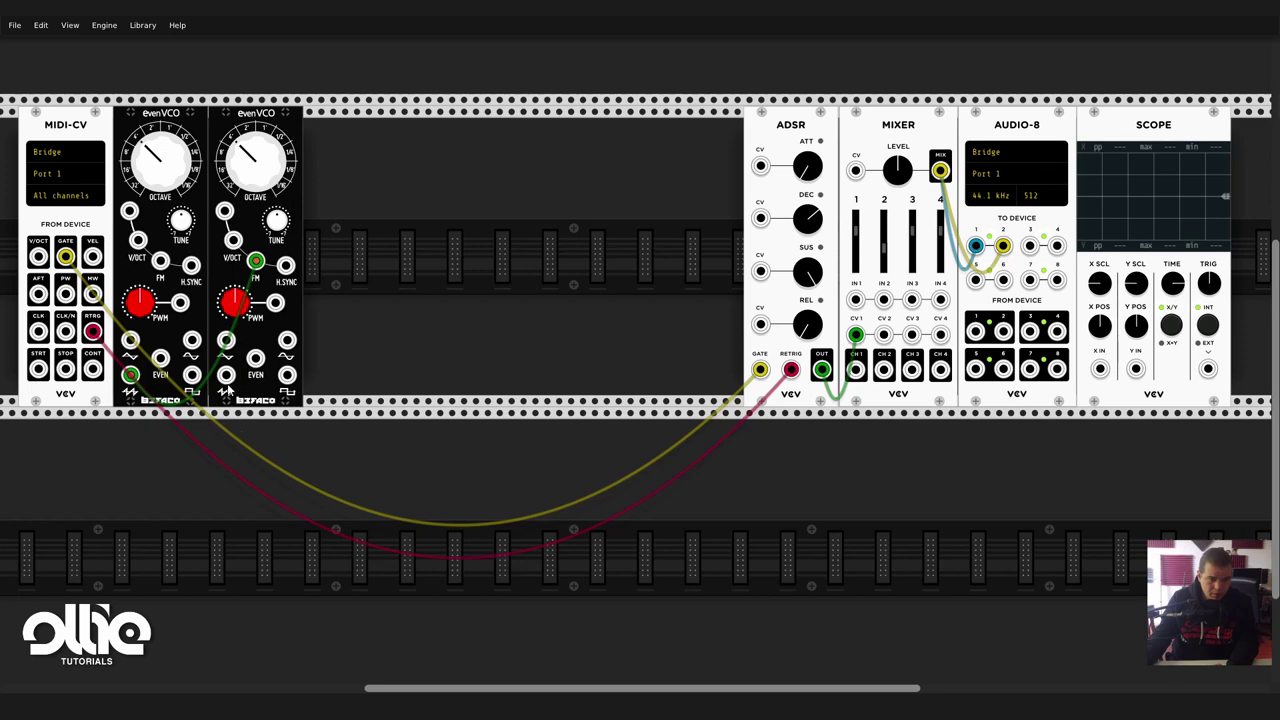
left_click_drag(226, 374, 855, 300)
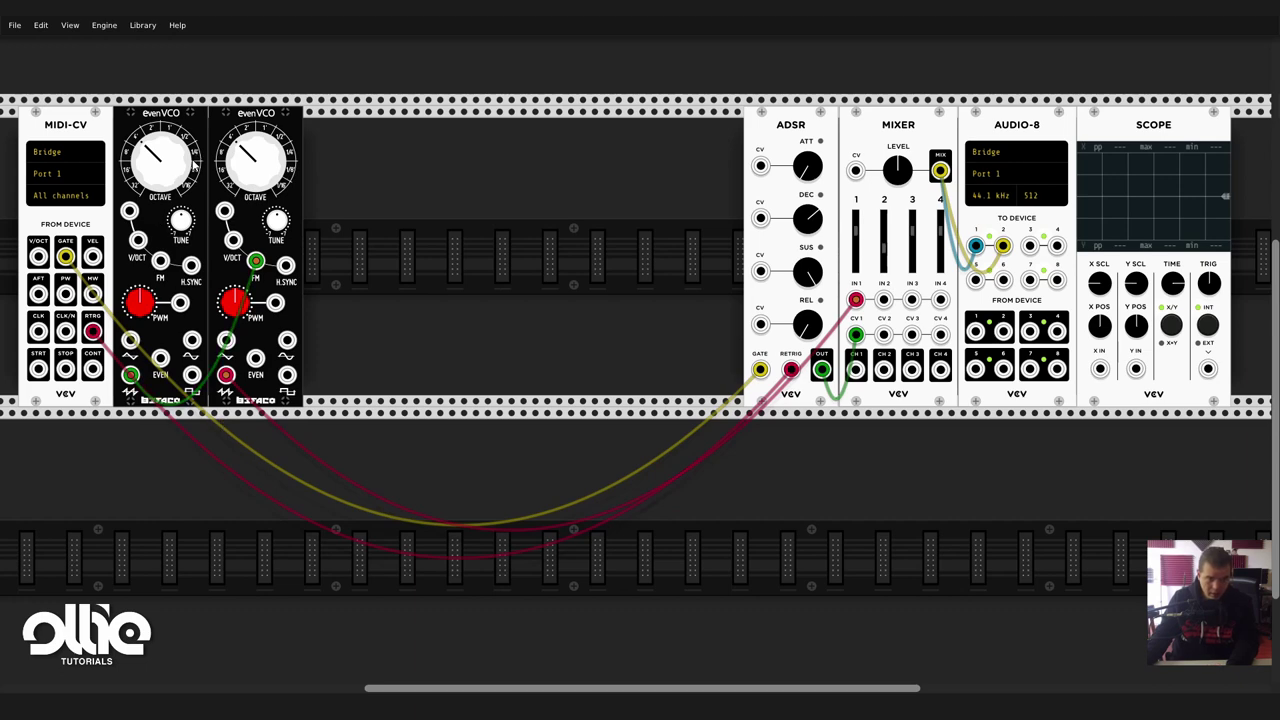
Lower the first EvenVCO's octave and raise the second's to offset their pitches.
left_click_drag(155, 165, 155, 175)
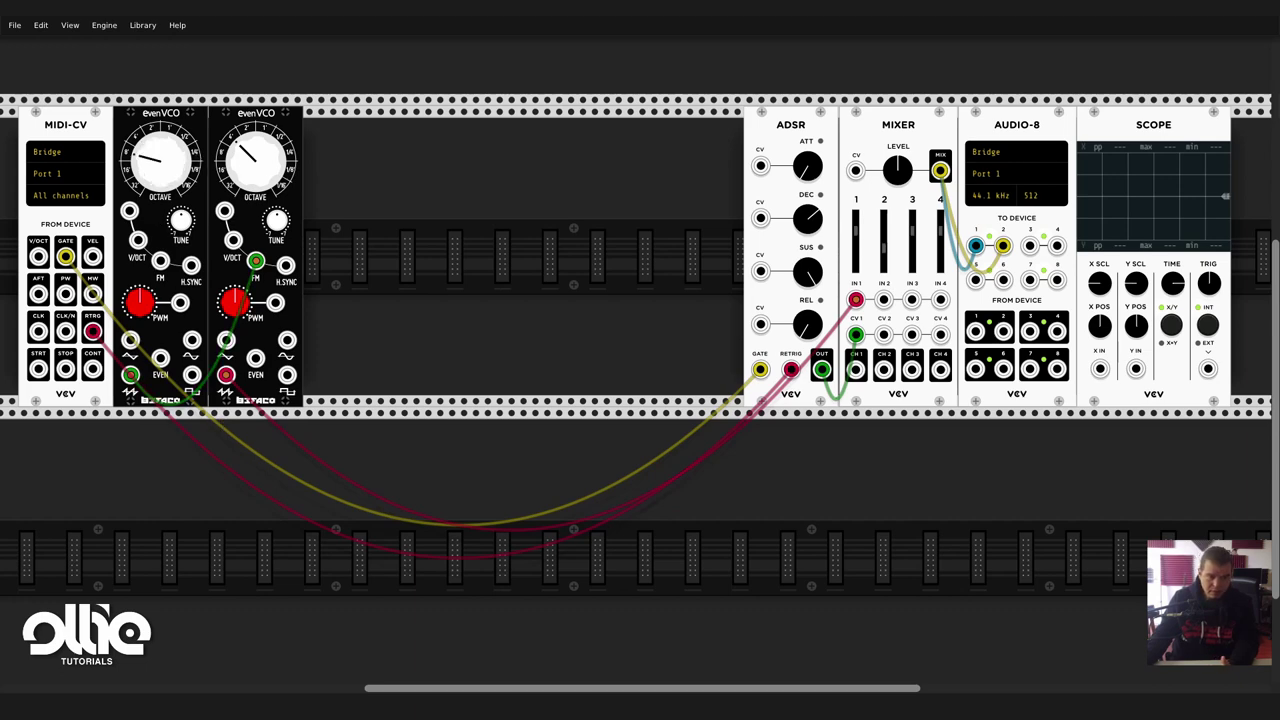
left_click_drag(257, 158, 255, 148)
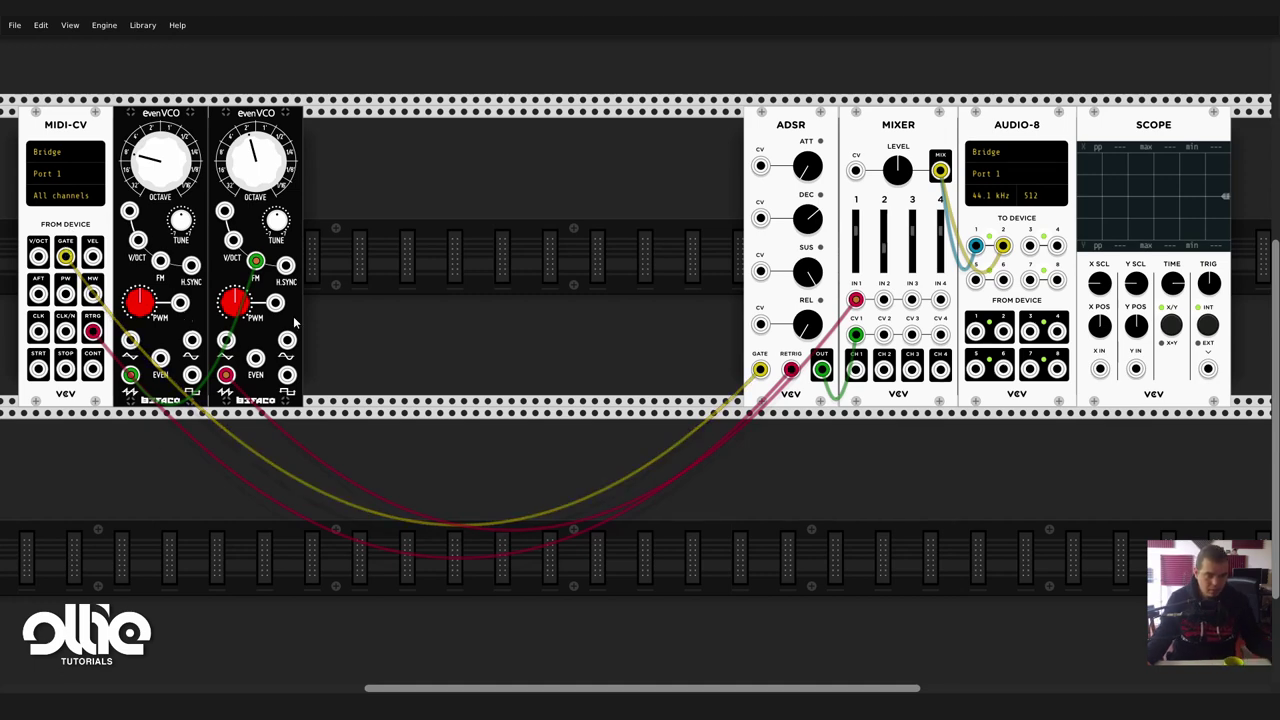
Connect MIDI-CV's V/OCT to both EvenVCOs' V/OCT inputs, unplugging the saw-to-FM cable beforehand and repatching it at the end.
left_click(258, 262)
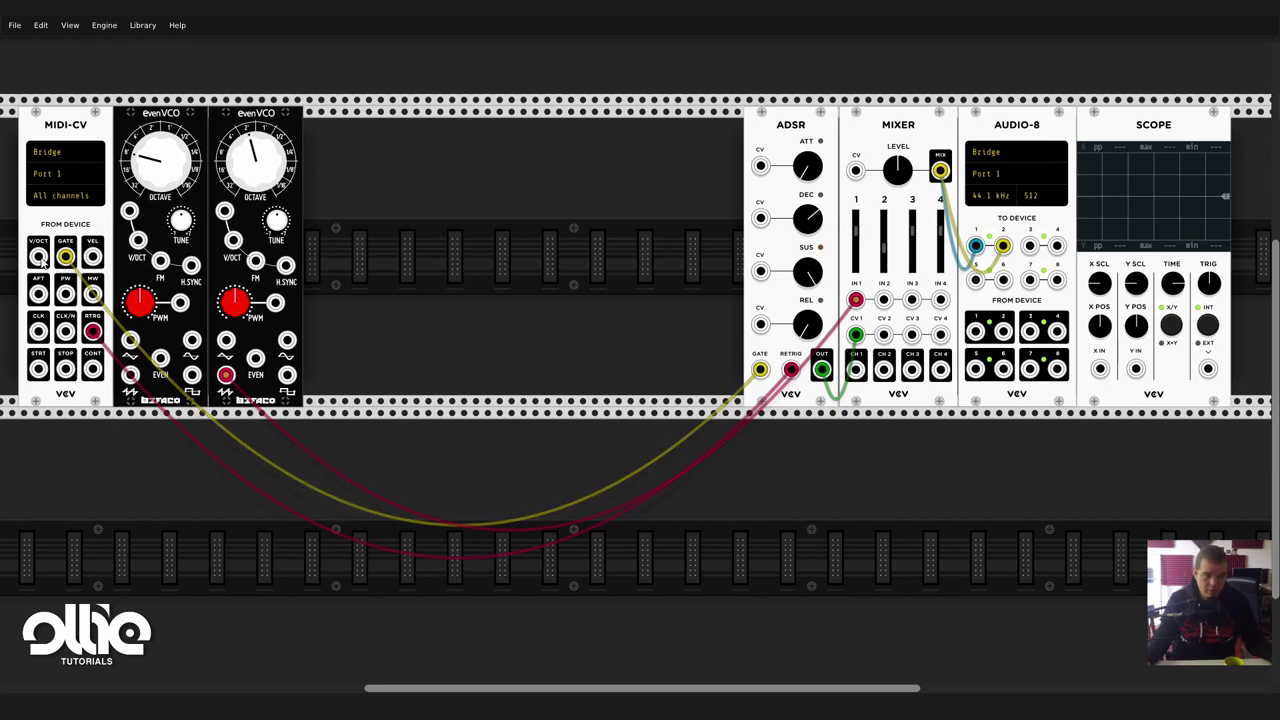
left_click_drag(37, 256, 232, 240)
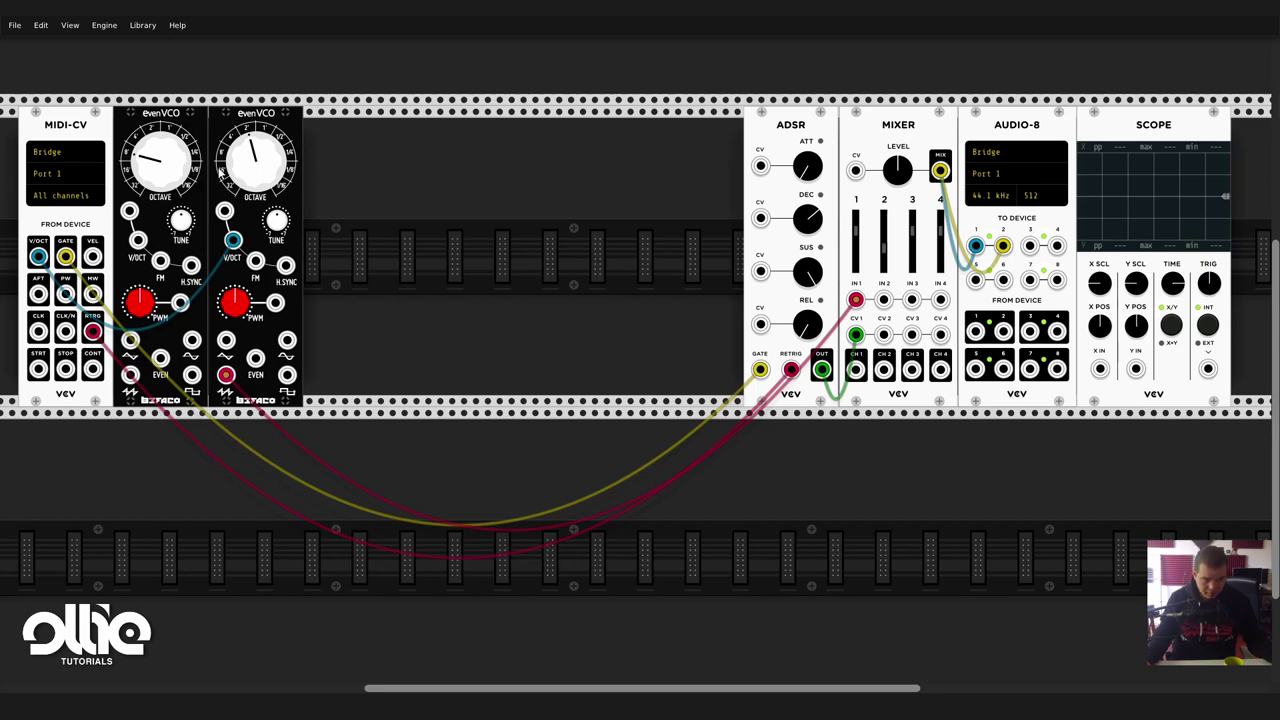
left_click_drag(138, 240, 110, 260)
mouse_move(463, 687)
left_mouse_down()
mouse_move(498, 687)
mouse_move(451, 688)
left_mouse_up()
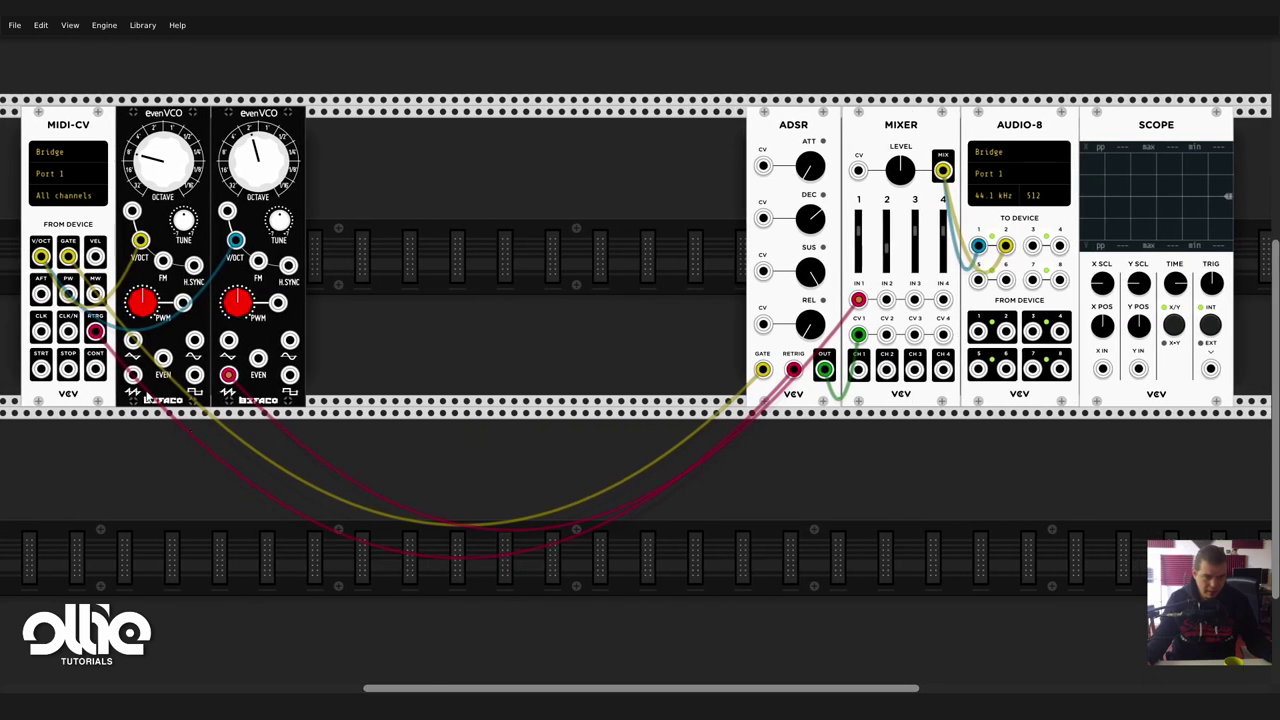
left_click_drag(133, 375, 258, 270)
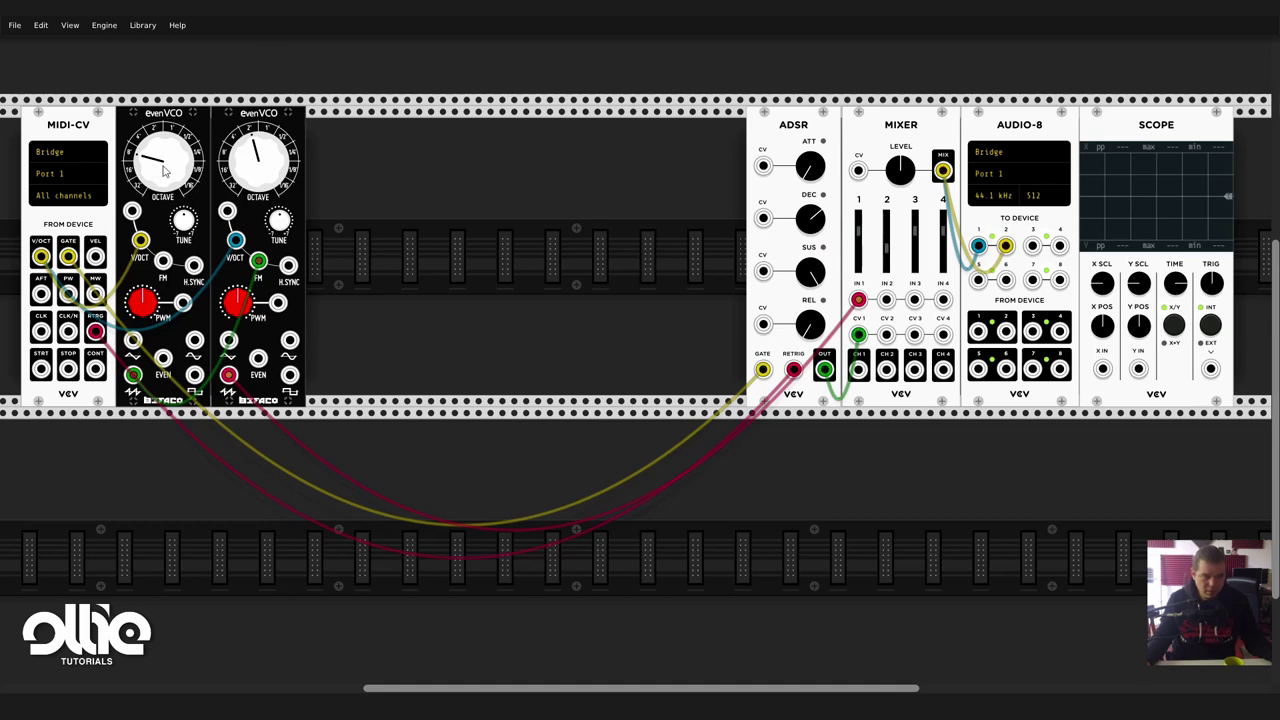
Try different octave settings on both EvenVCOs, ending with the second raised further and the first dropped below its earlier setting.
left_click_drag(165, 172, 165, 150)
left_click_drag(258, 165, 258, 150)
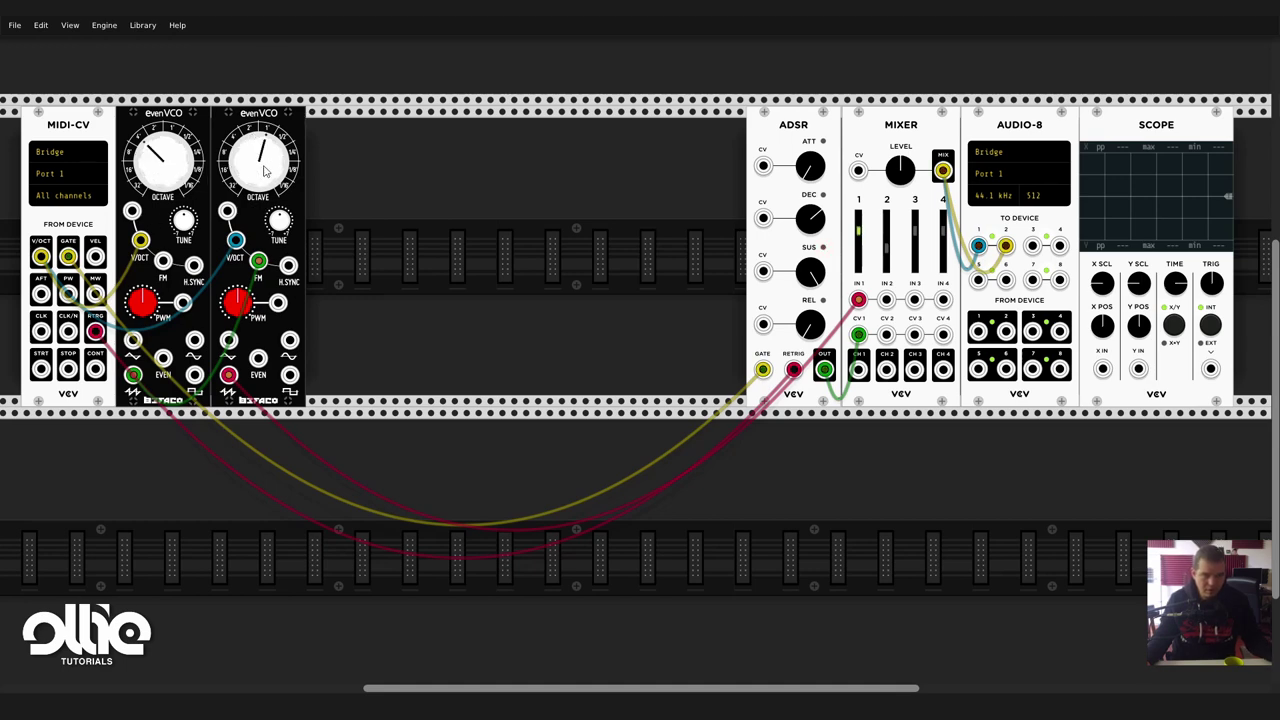
left_click_drag(262, 168, 262, 150)
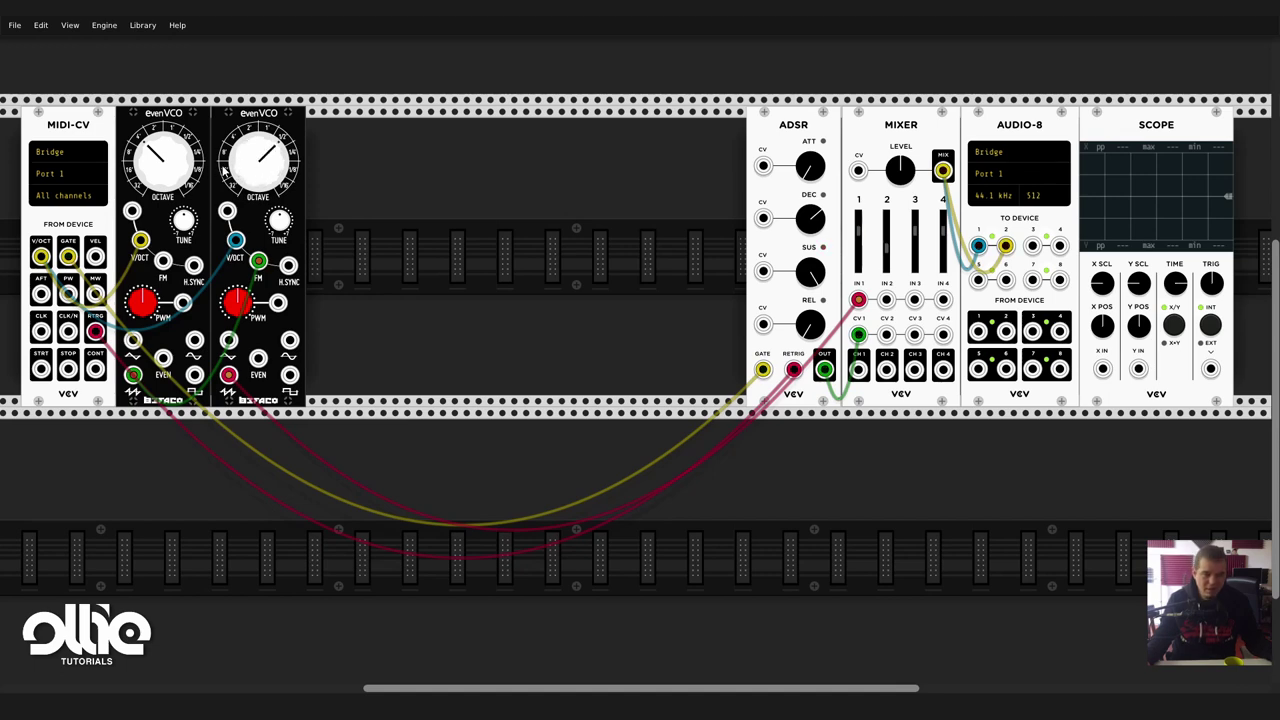
left_click_drag(173, 172, 160, 203)
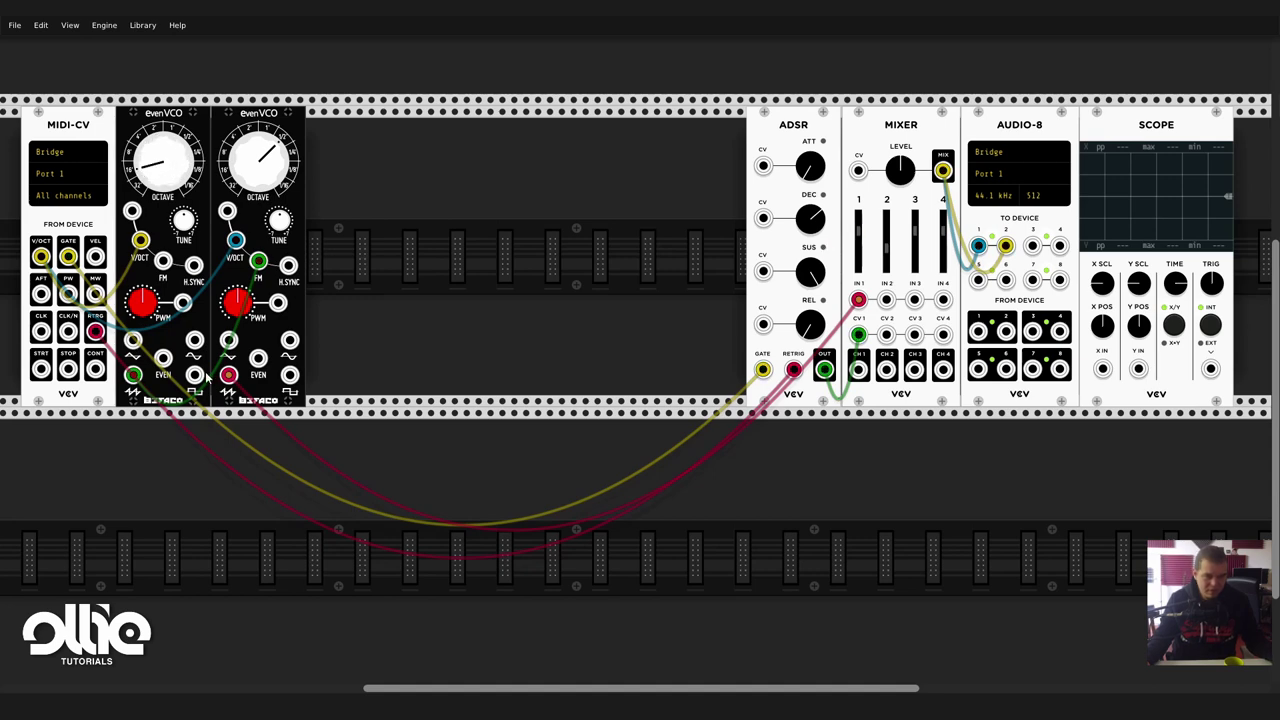
Patch the first EvenVCO's square output into the second's H.SYNC input and raise the first oscillator's octave slightly.
left_click_drag(195, 375, 288, 266)
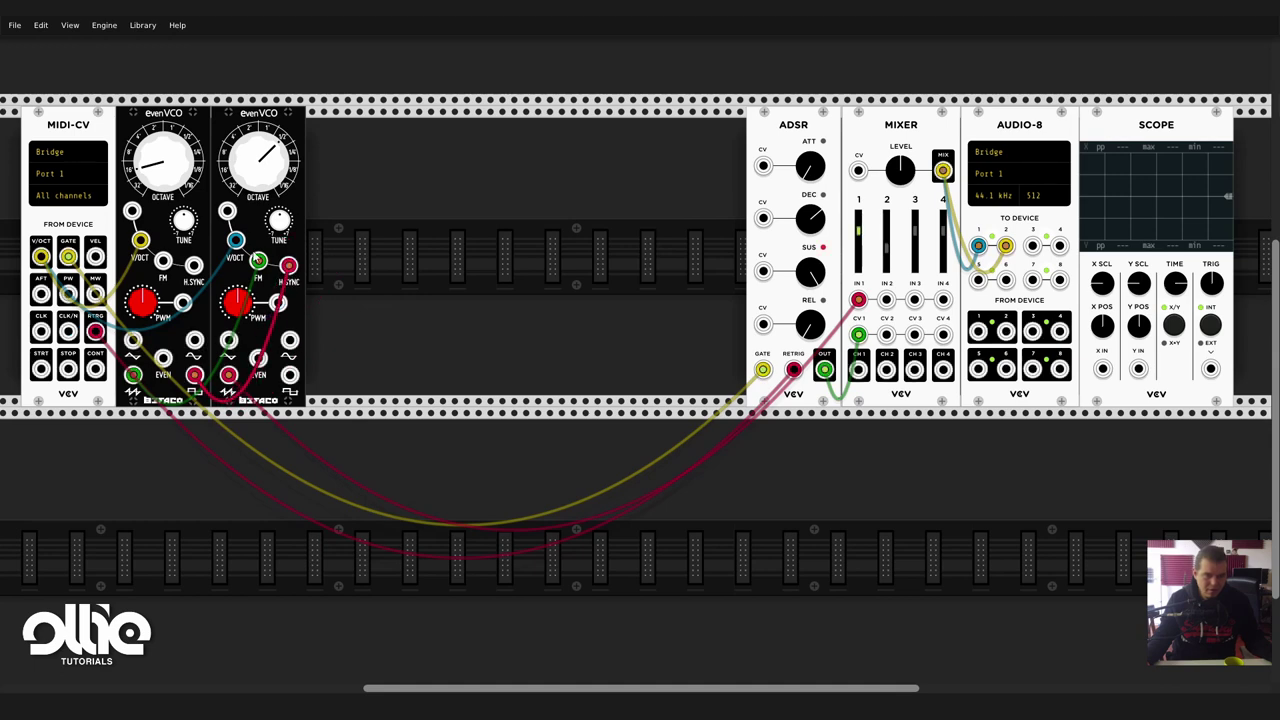
left_click_drag(163, 165, 163, 165)
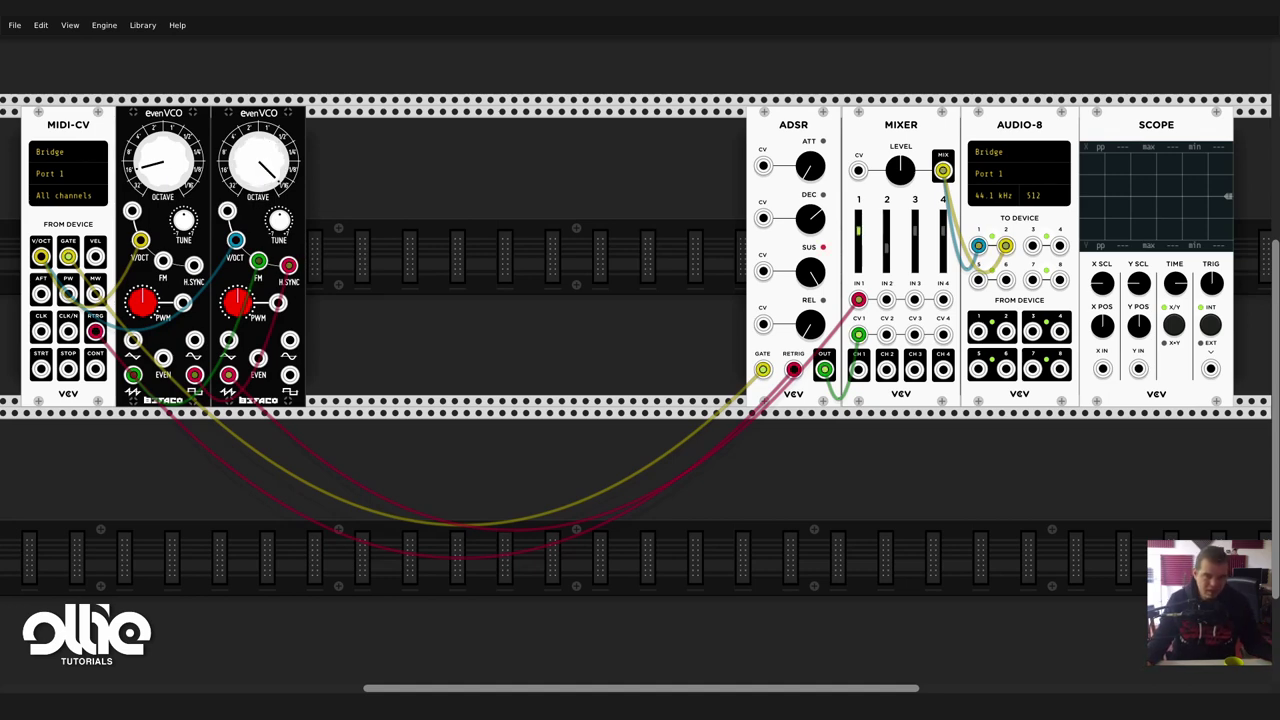
left_click_drag(172, 168, 172, 152)
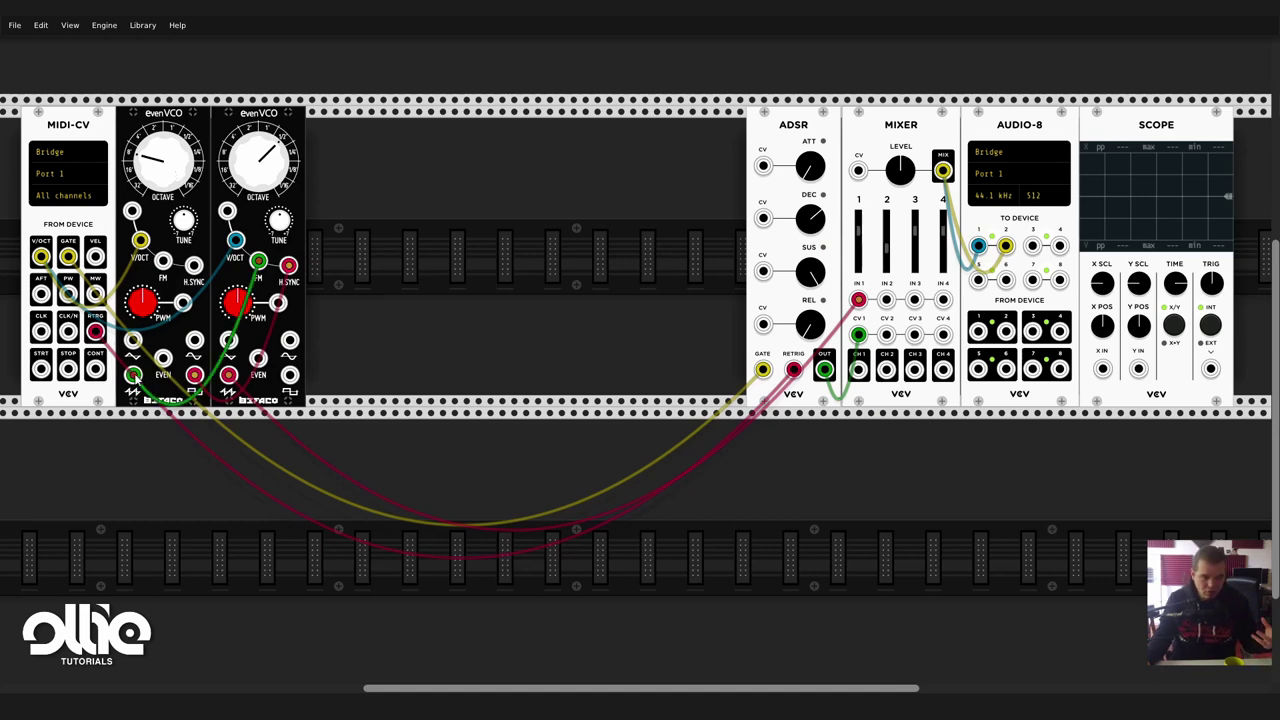
Move the FM cable's source from the first EvenVCO's saw output to its triangle output and try its octave knob.
left_click_drag(133, 374, 133, 340)
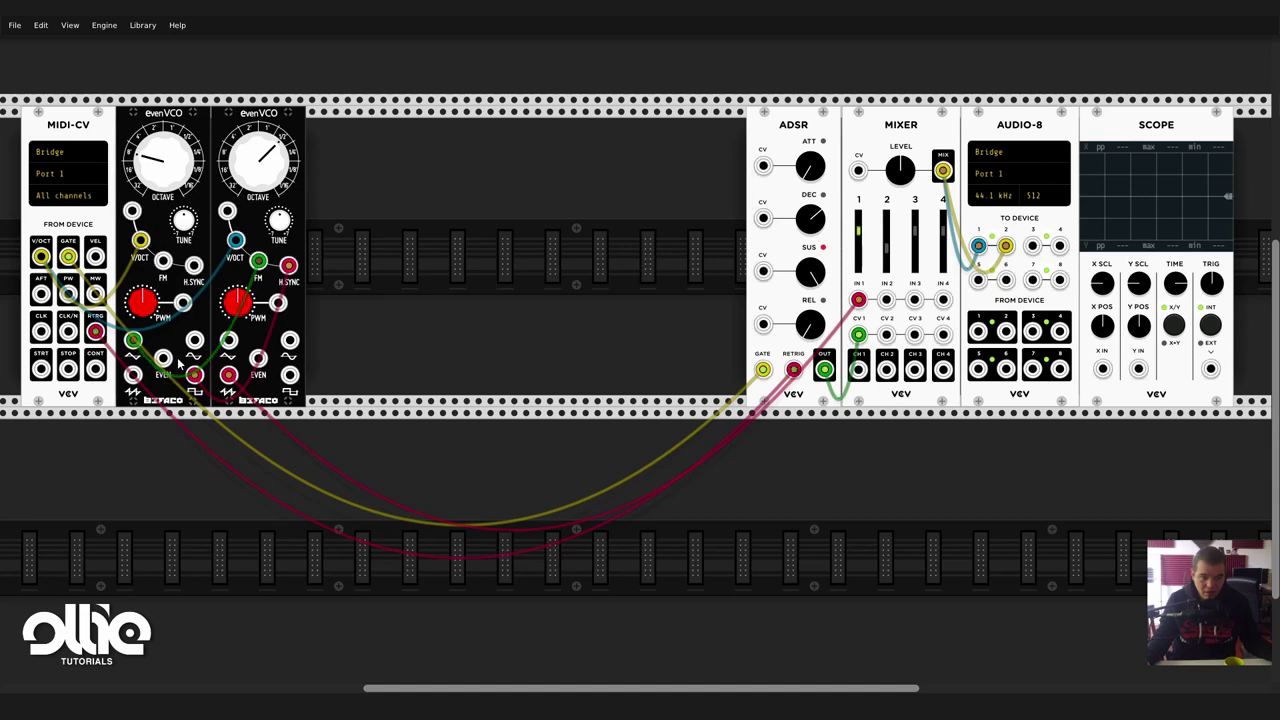
mouse_move(170, 158)
left_mouse_down()
mouse_move(170, 176)
mouse_move(182, 168)
left_mouse_up()
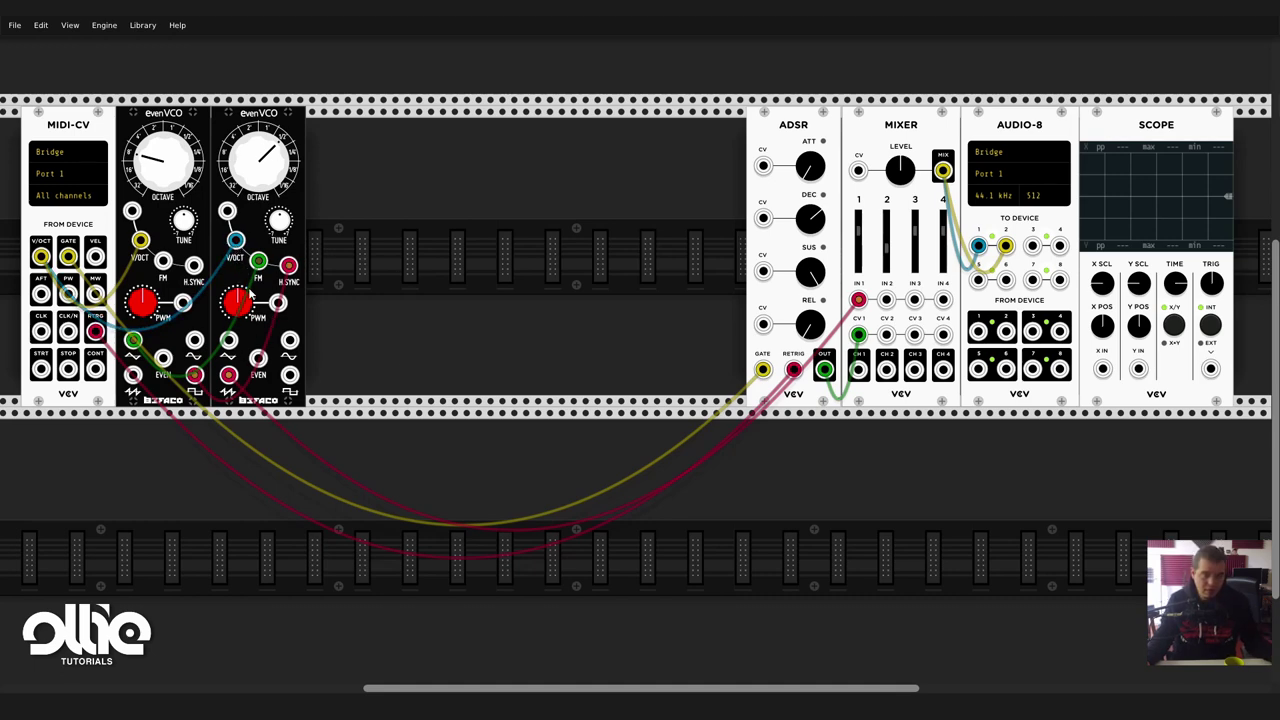
Try unplugging the V/OCT cable from the second EvenVCO and undo the removal.
right_click(234, 245)
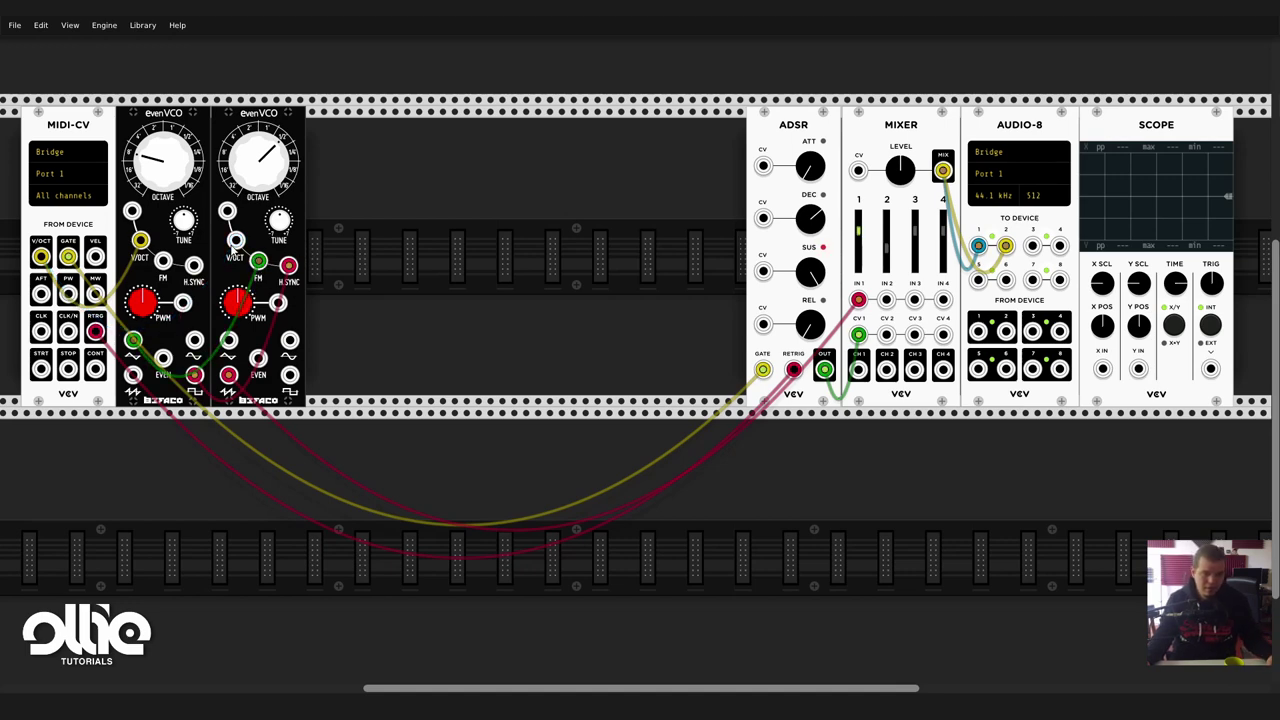
key("ctrl+z")
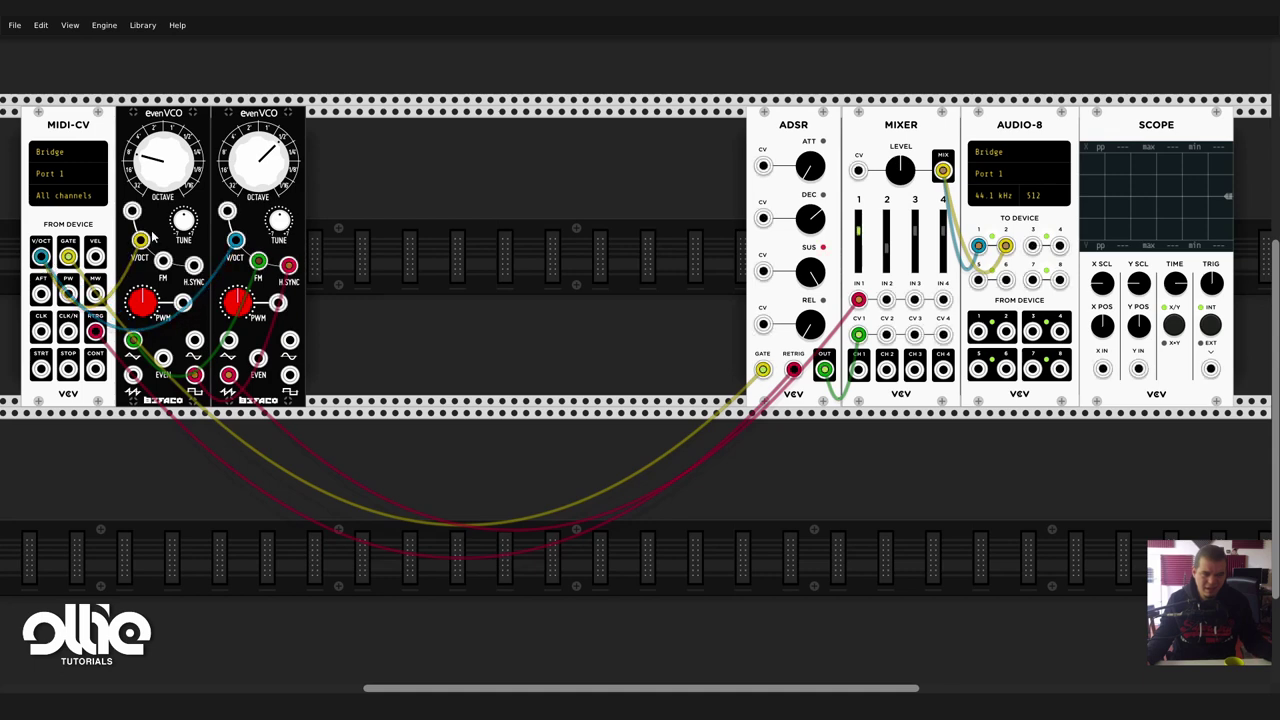
Unplug the V/OCT cable from the second EvenVCO and try its octave knob, ending at the earlier setting.
right_click(240, 242)
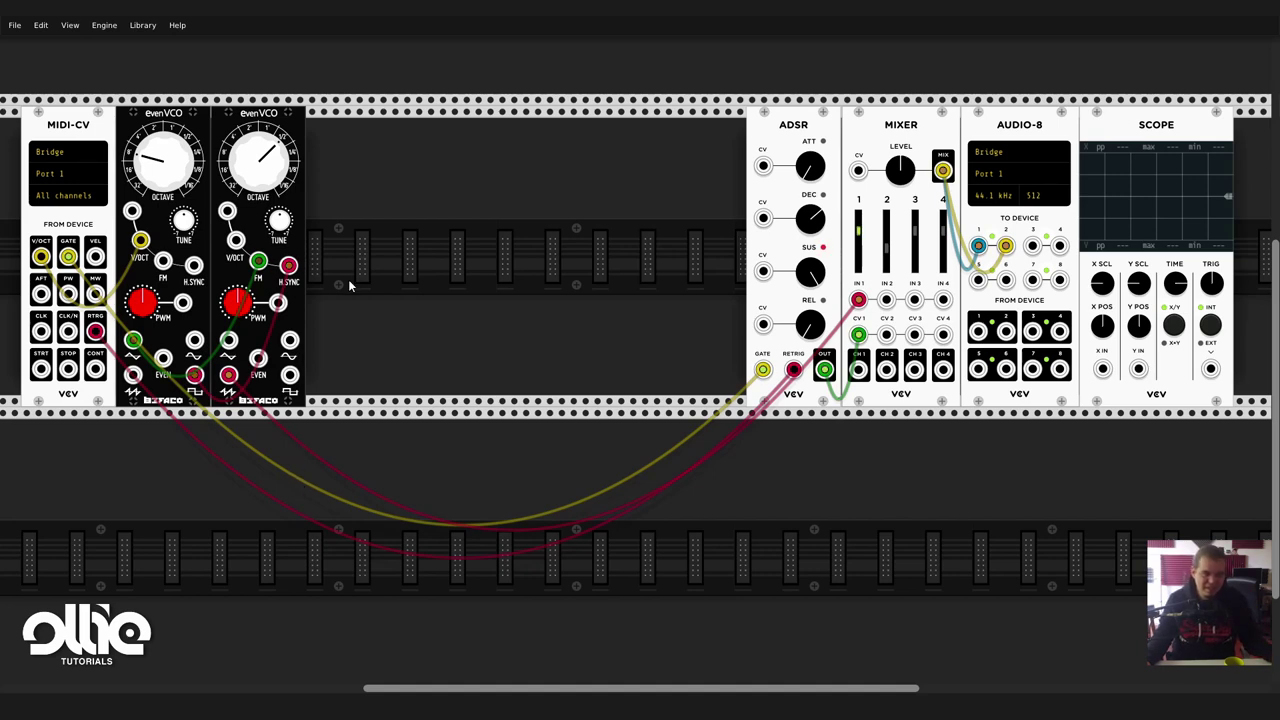
left_click_drag(208, 152, 162, 142)
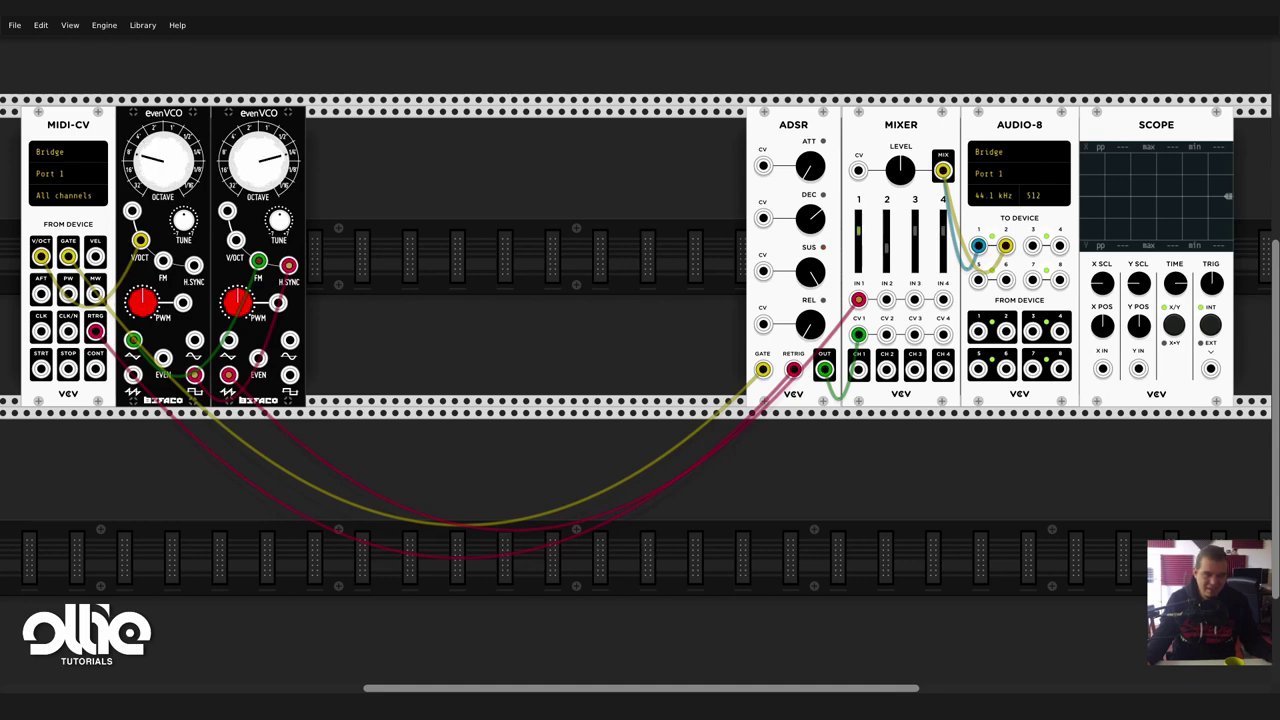
mouse_move(262, 168)
left_mouse_down()
mouse_move(262, 180)
mouse_move(262, 168)
left_mouse_up()
mouse_move(171, 175)
left_mouse_down()
mouse_move(171, 163)
mouse_move(171, 175)
left_mouse_up()
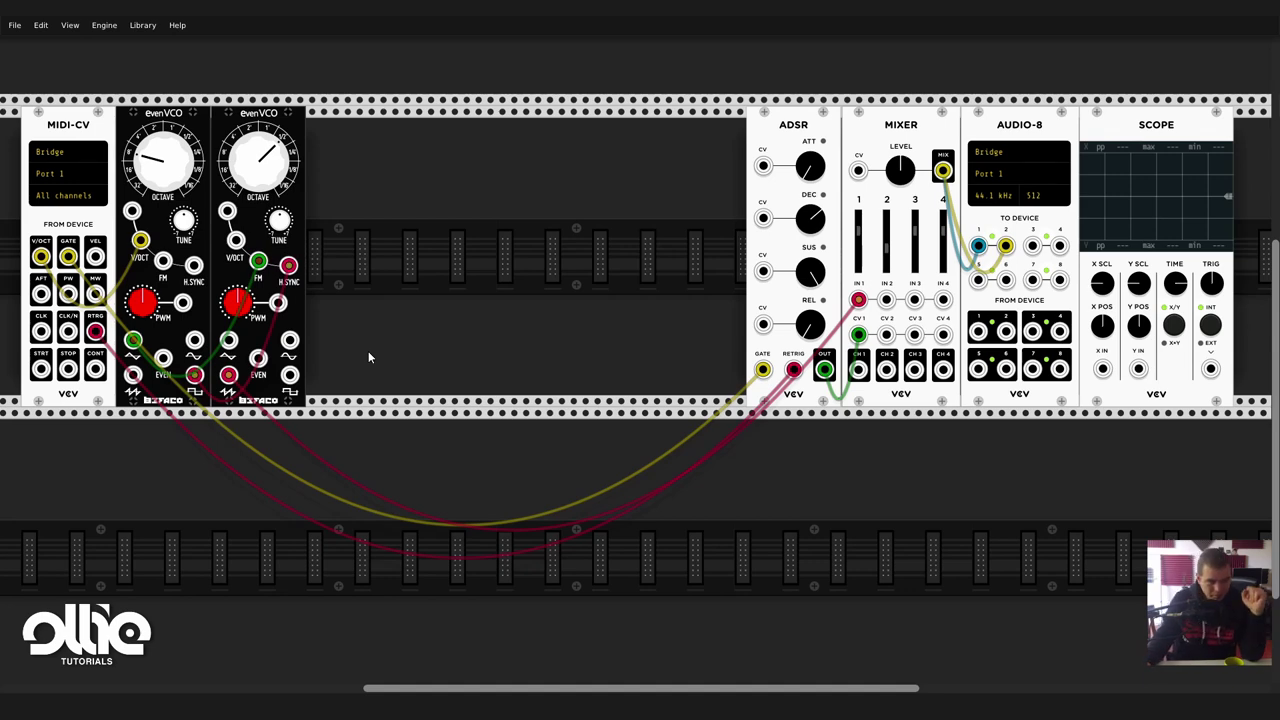
Add a Befaco Rampage module to the right of the second EvenVCO and raise its channel A fall.
right_click(428, 295)
left_click_drag(295, 178, 478, 127)
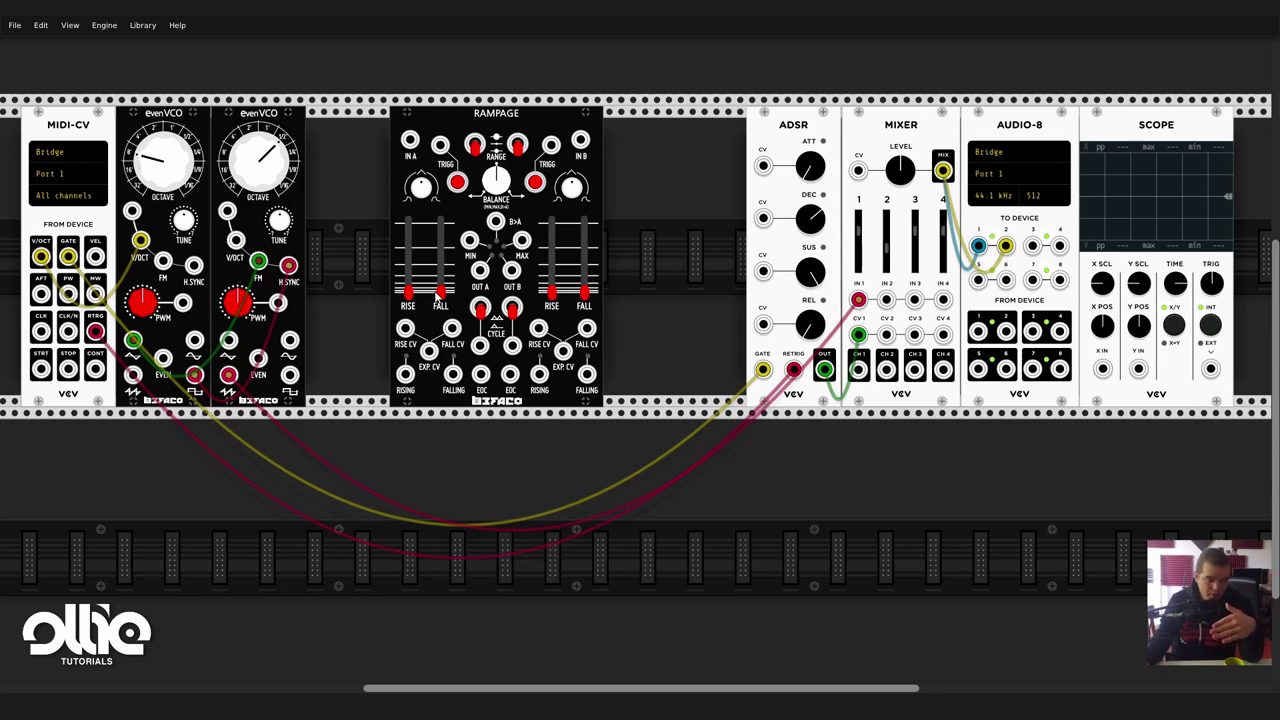
mouse_move(441, 292)
left_mouse_down()
mouse_move(441, 256)
mouse_move(441, 268)
left_mouse_up()
mouse_move(535, 130)
left_mouse_down()
mouse_move(511, 130)
mouse_move(523, 130)
left_mouse_up()
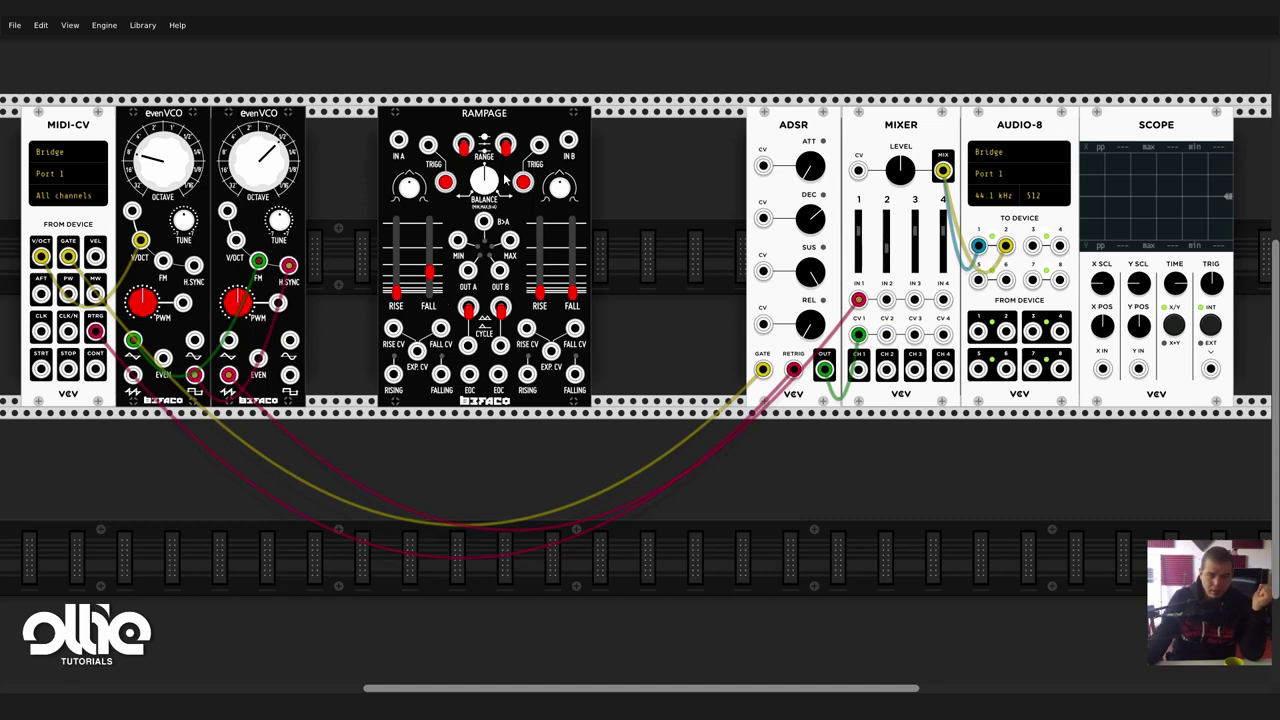
left_click_drag(472, 120, 448, 130)
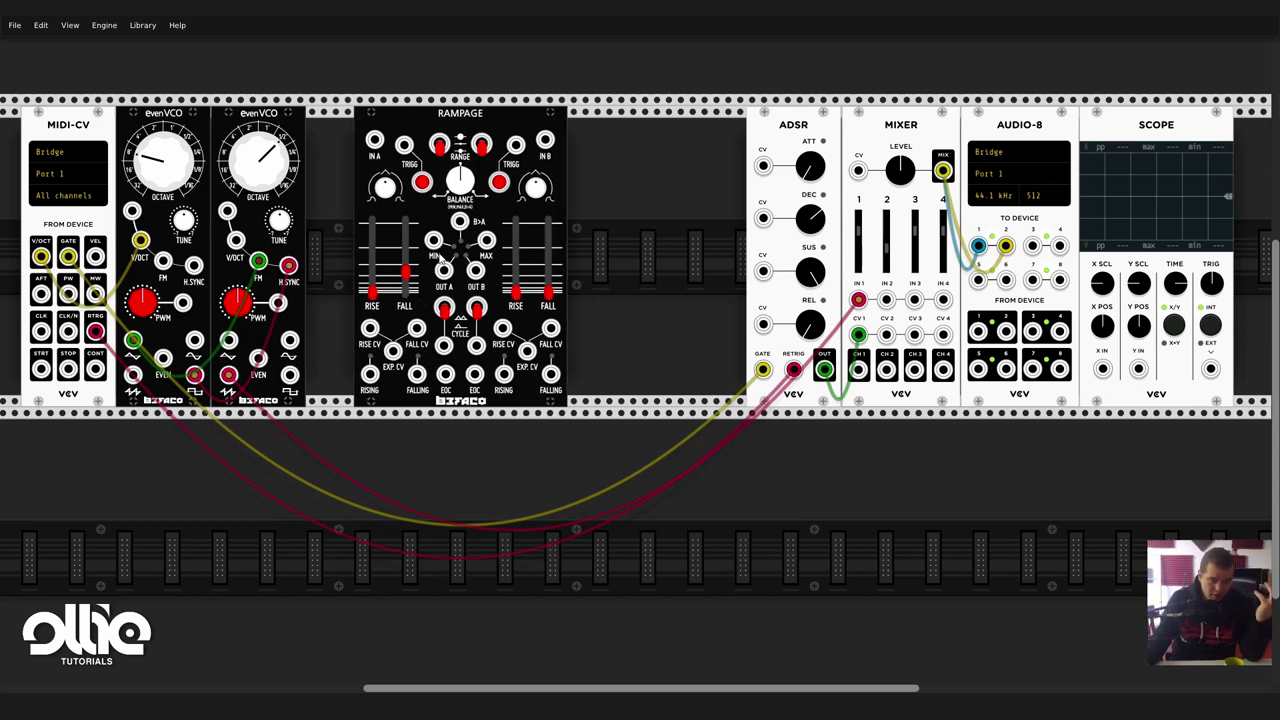
Patch Rampage OUT A to the first EvenVCO's free V/OCT input and MIDI-CV GATE to channel A's trigger, docking Rampage beside the second EvenVCO.
left_click_drag(443, 270, 134, 213)
left_click_drag(484, 120, 462, 120)
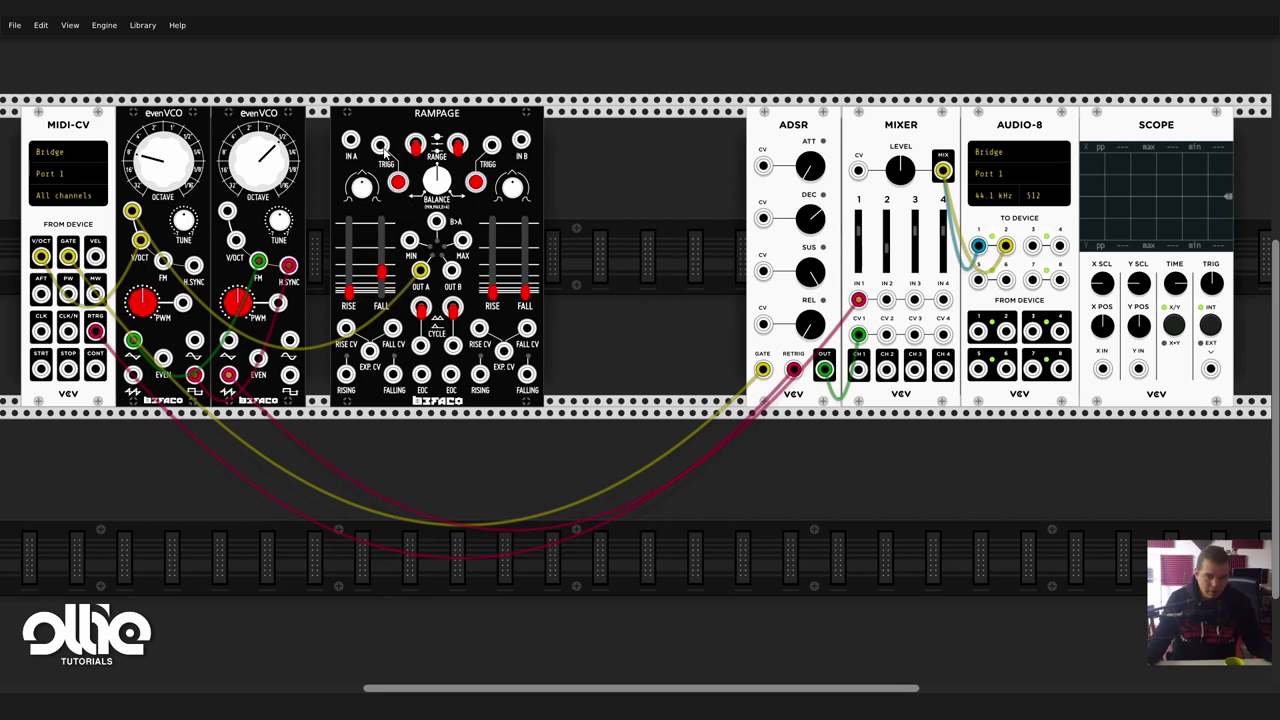
left_click_drag(380, 146, 68, 256)
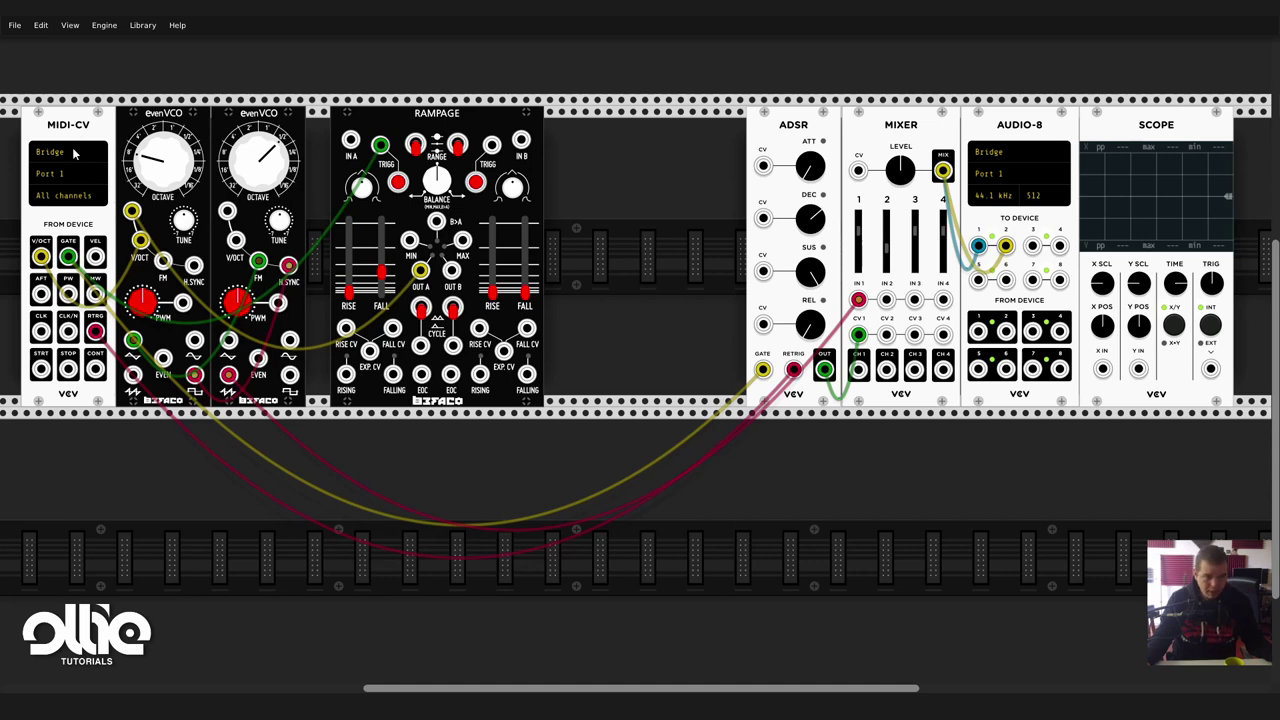
left_click_drag(402, 131, 378, 131)
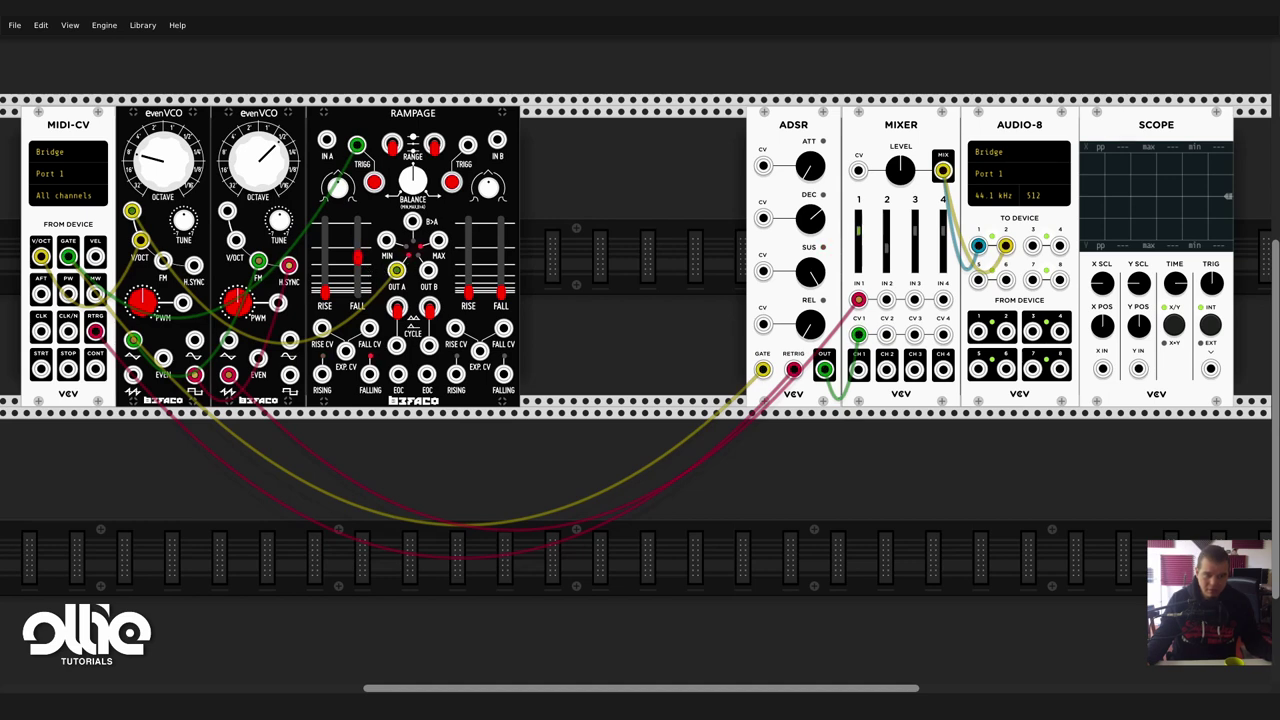
Try different channel A rise and fall times on the Rampage and a lower octave on the first EvenVCO, restoring the earlier settings.
left_click_drag(324, 293, 324, 250)
left_click_drag(357, 280, 357, 265)
left_click_drag(165, 164, 165, 196)
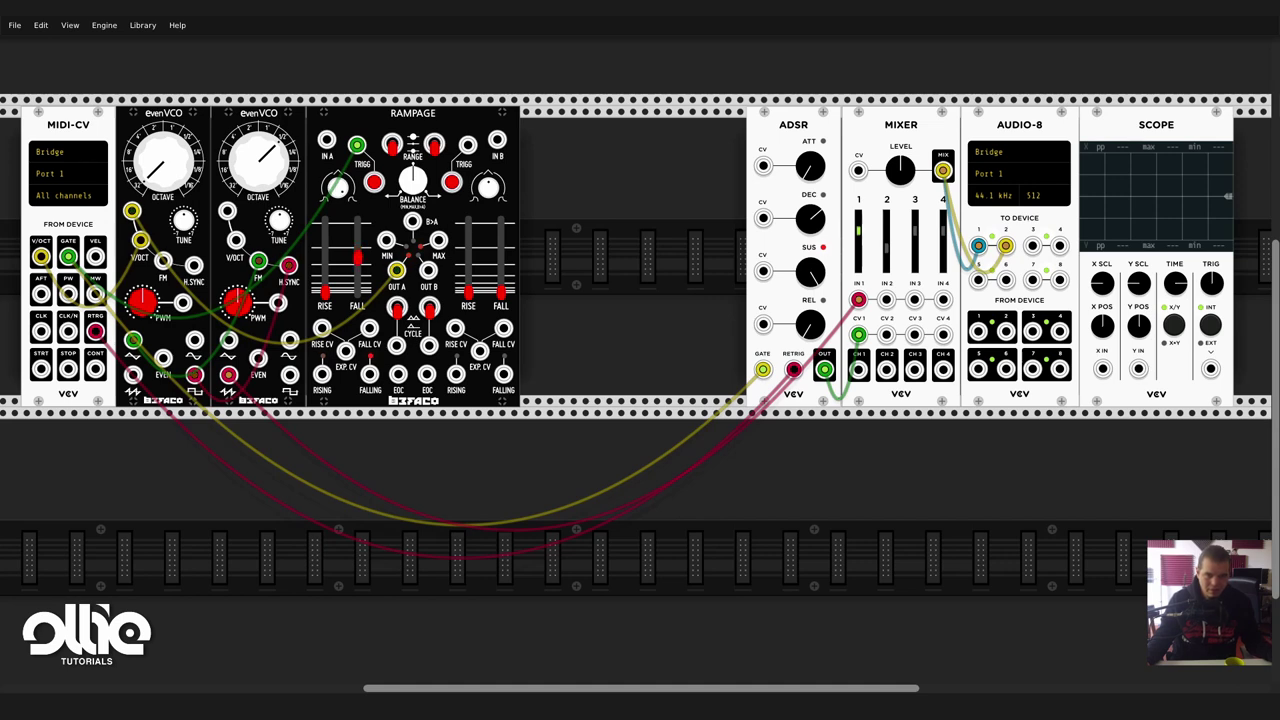
left_click_drag(161, 162, 161, 135)
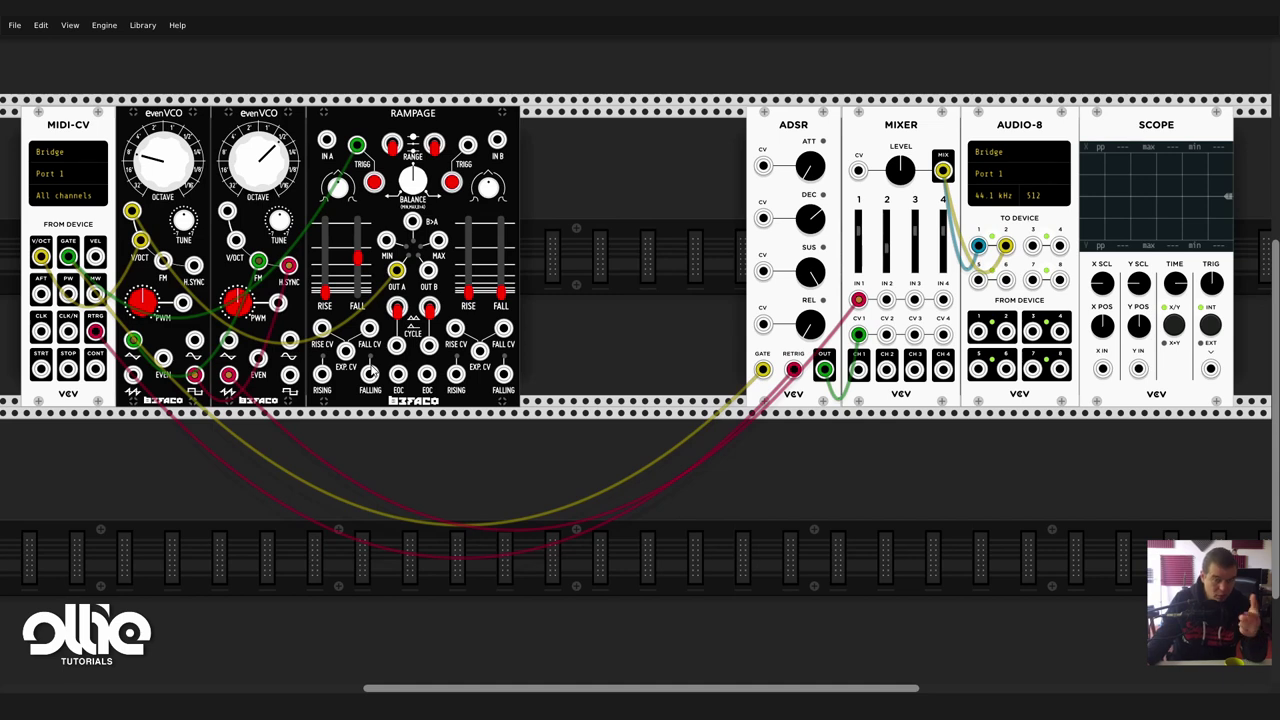
Add a Befaco Dual Atenuverter and park it in the row below the ADSR.
right_click(605, 288)
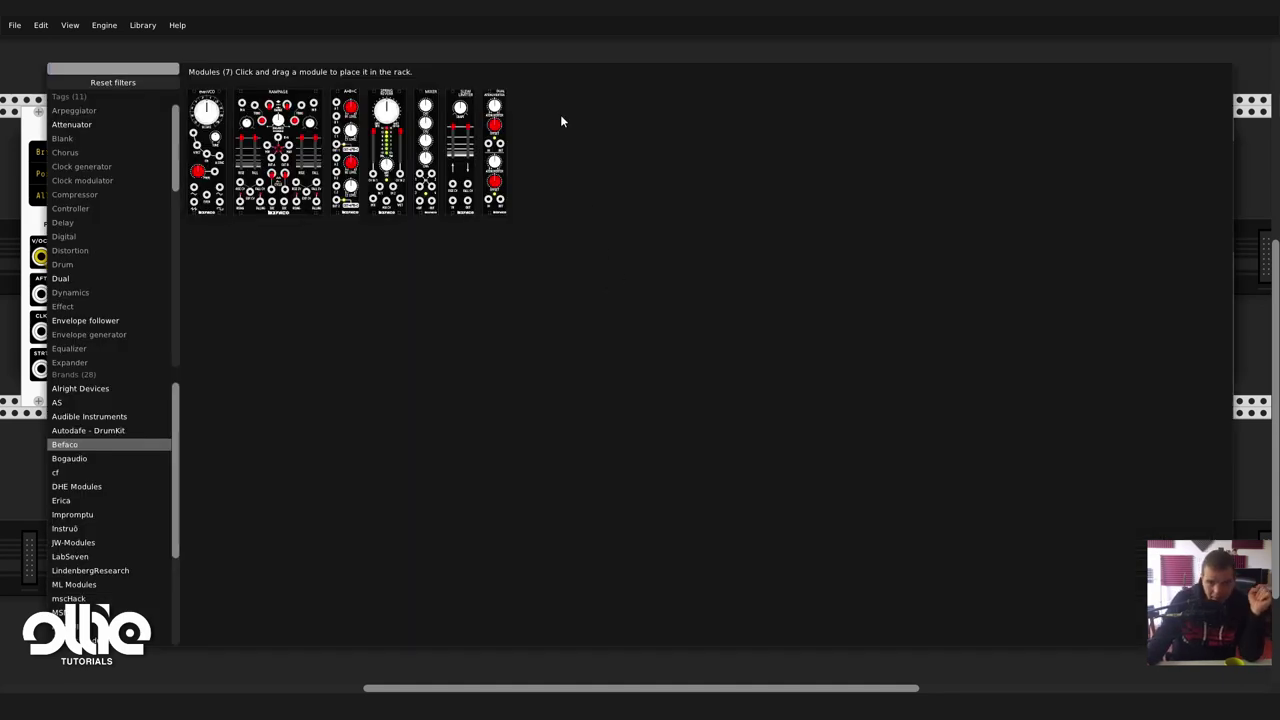
left_click(500, 158)
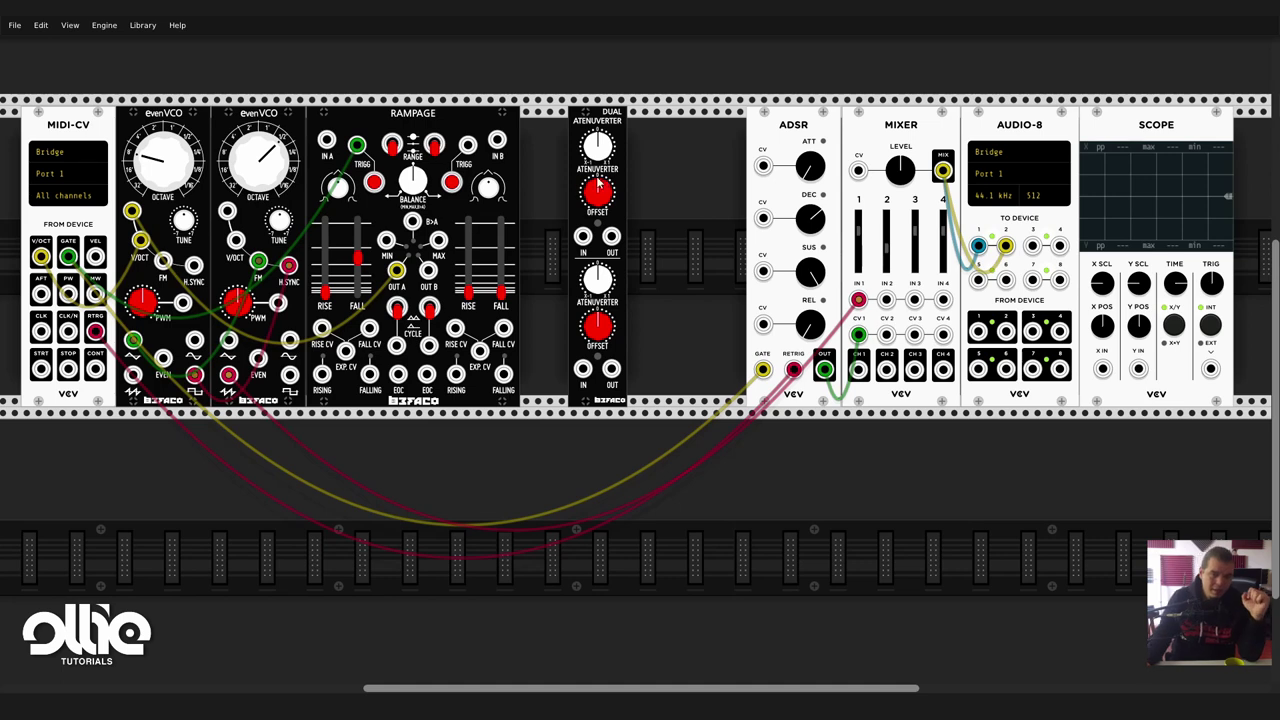
left_click_drag(601, 117, 781, 421)
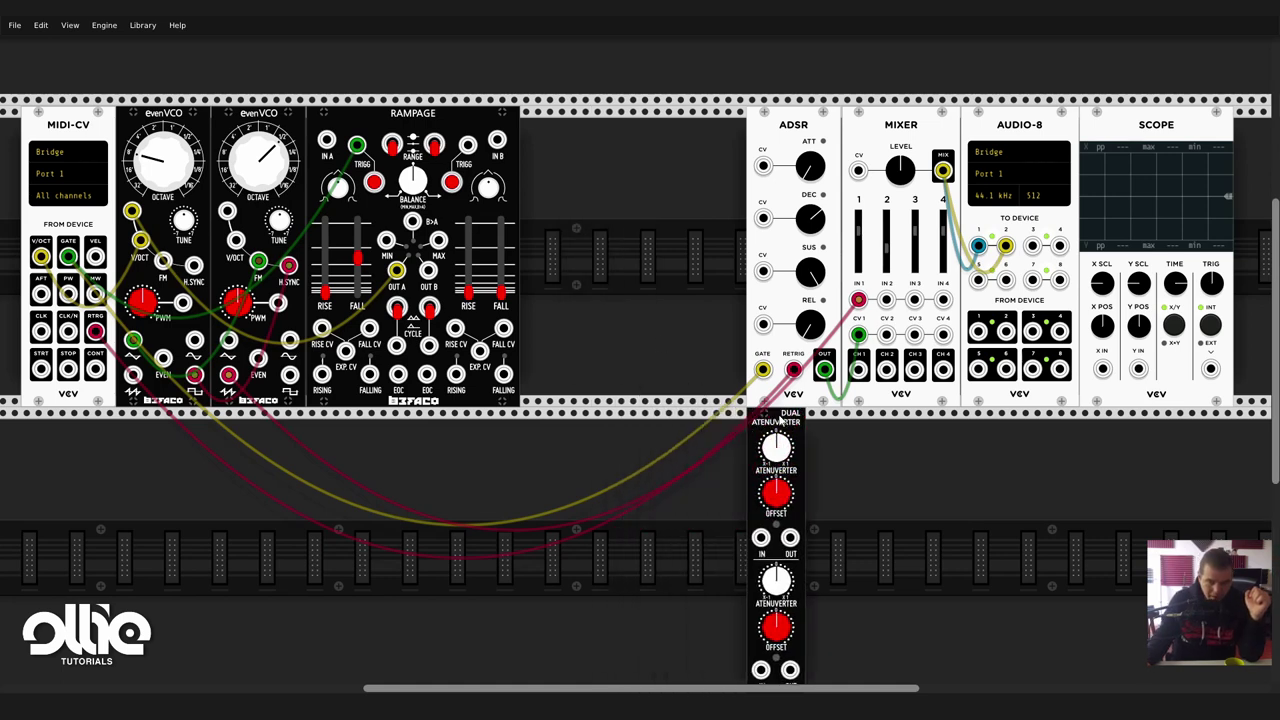
Add a Befaco A*B+C module directly to the right of the Rampage.
right_click(645, 243)
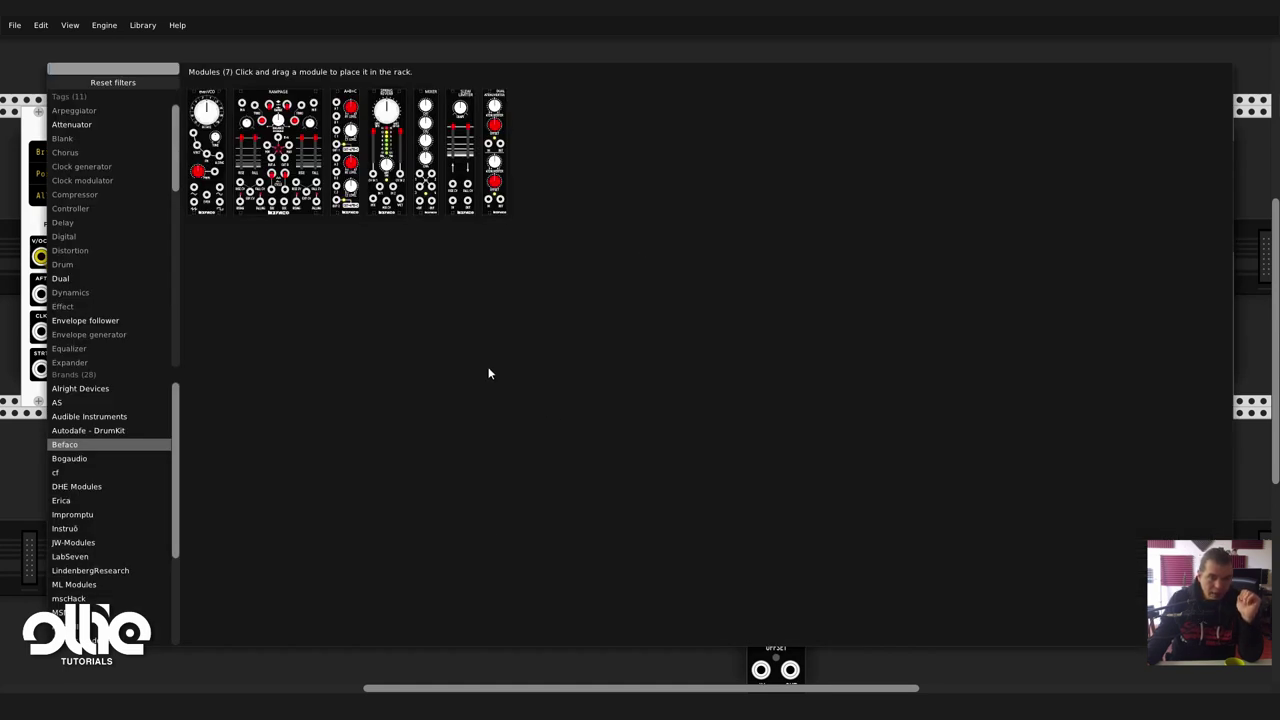
left_click(349, 166)
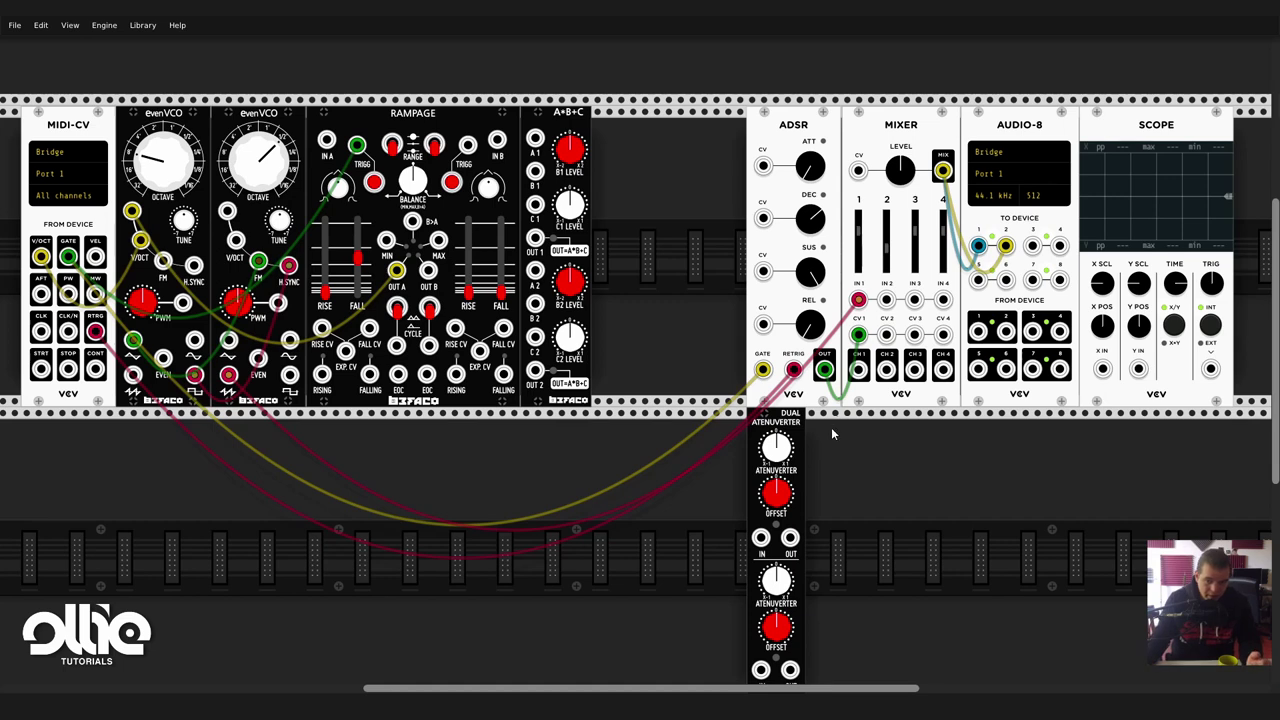
left_click_drag(762, 432, 771, 507)
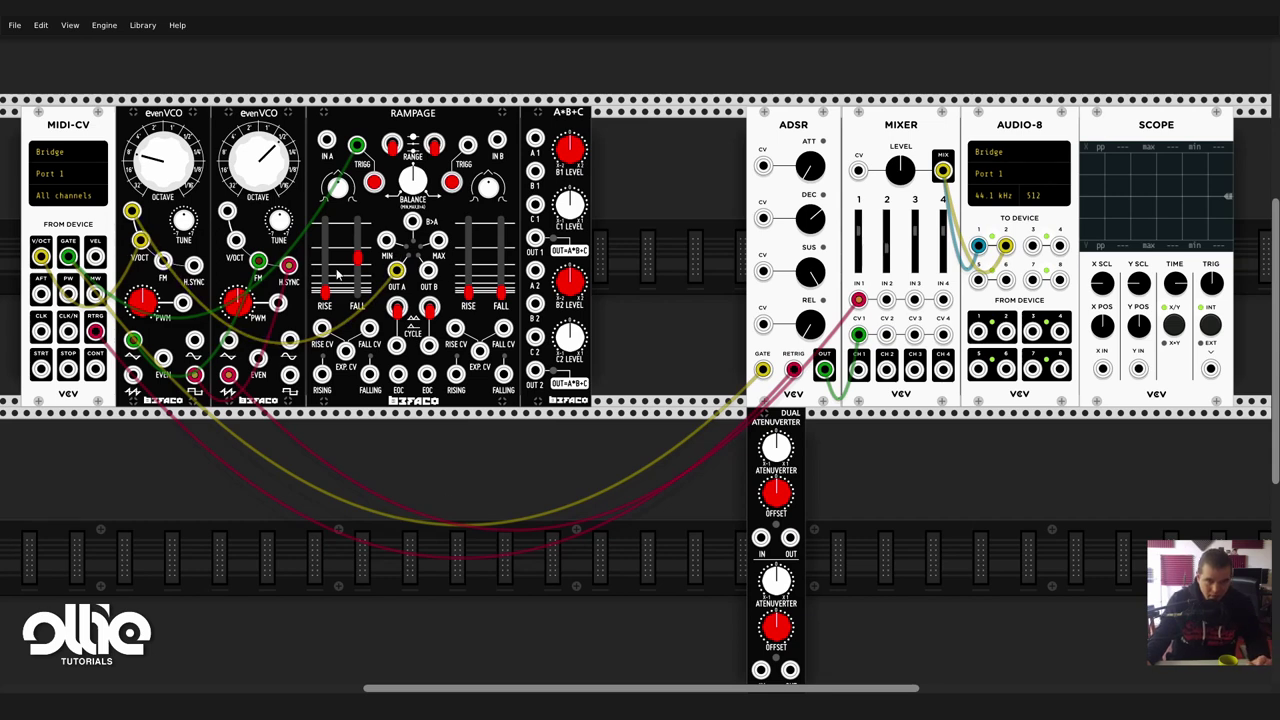
Reroute Rampage OUT A into input A1 of the A*B+C and patch its OUT 1 to the first EvenVCO's free V/OCT input.
left_click_drag(131, 211, 535, 139)
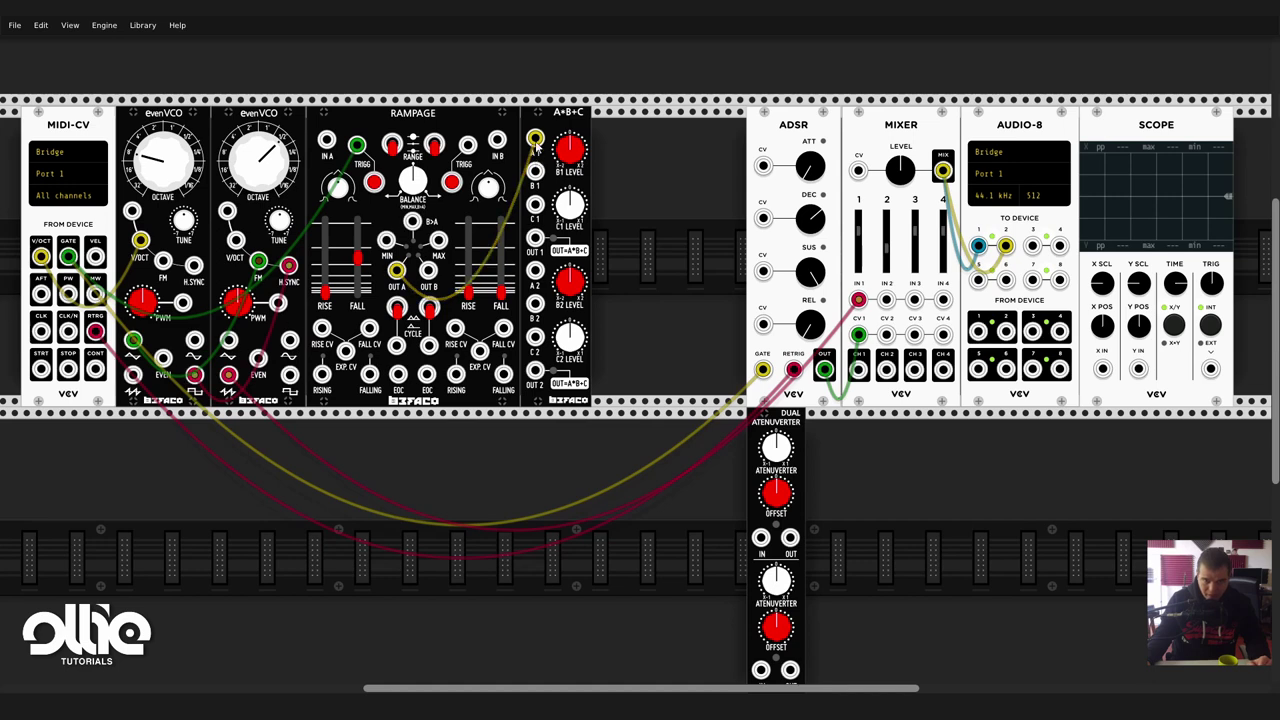
left_click_drag(537, 237, 132, 212)
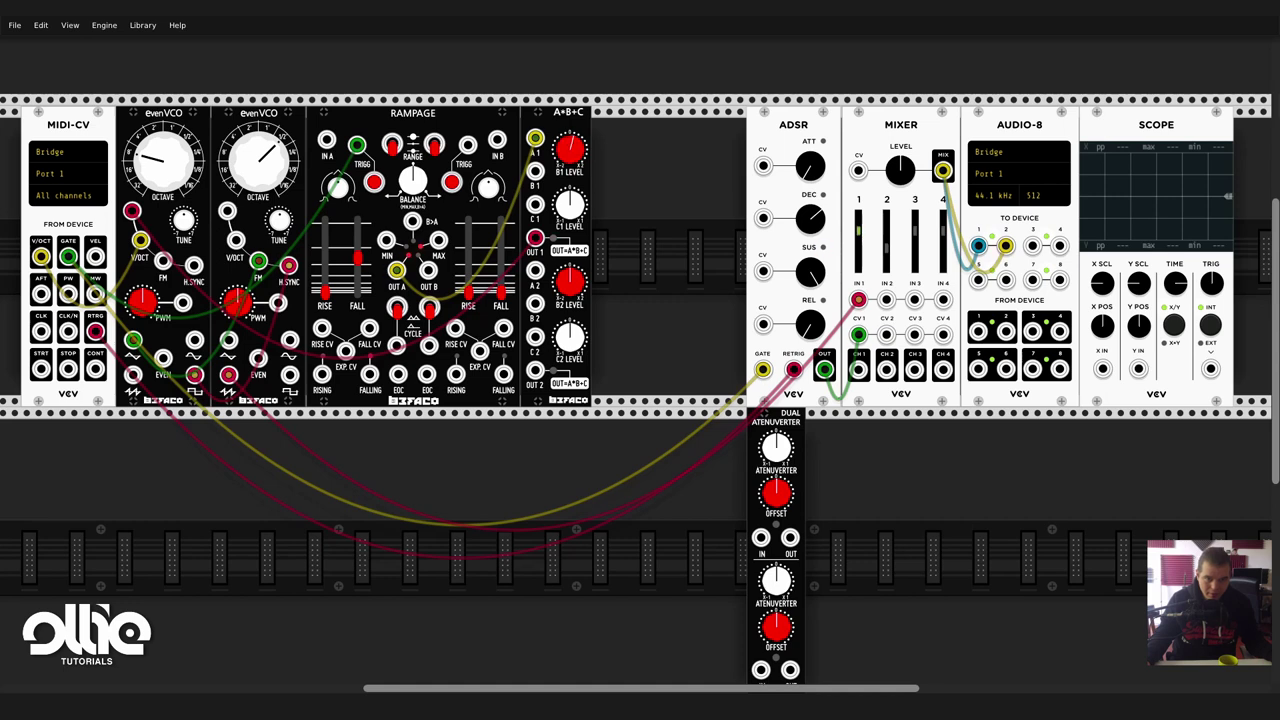
left_click_drag(354, 265, 354, 277)
left_click_drag(573, 153, 573, 75)
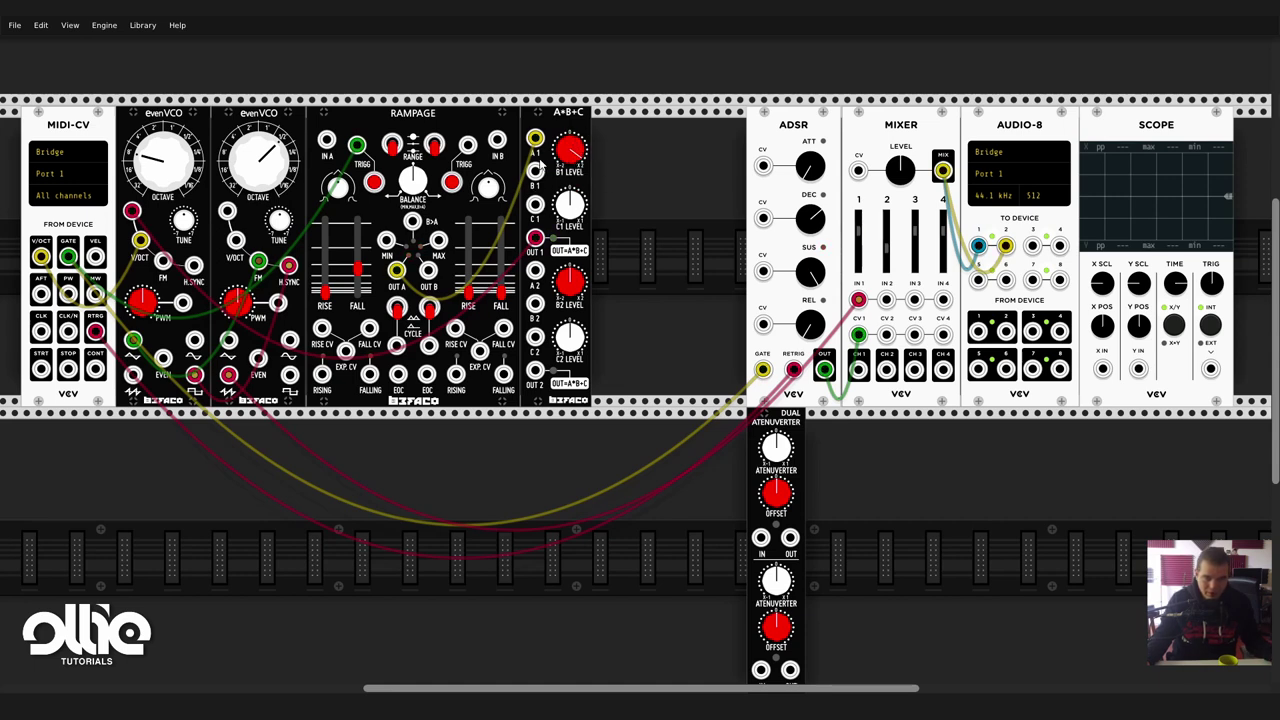
left_click_drag(572, 155, 572, 135)
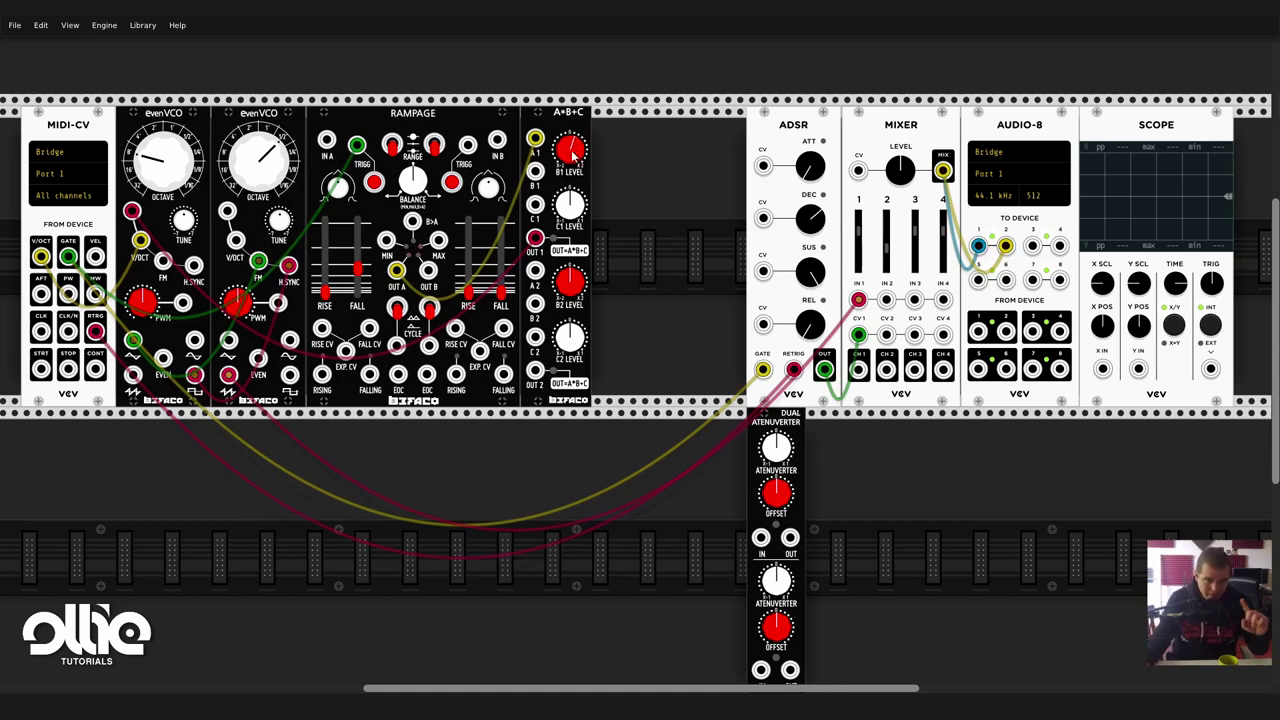
left_click_drag(570, 149, 570, 250)
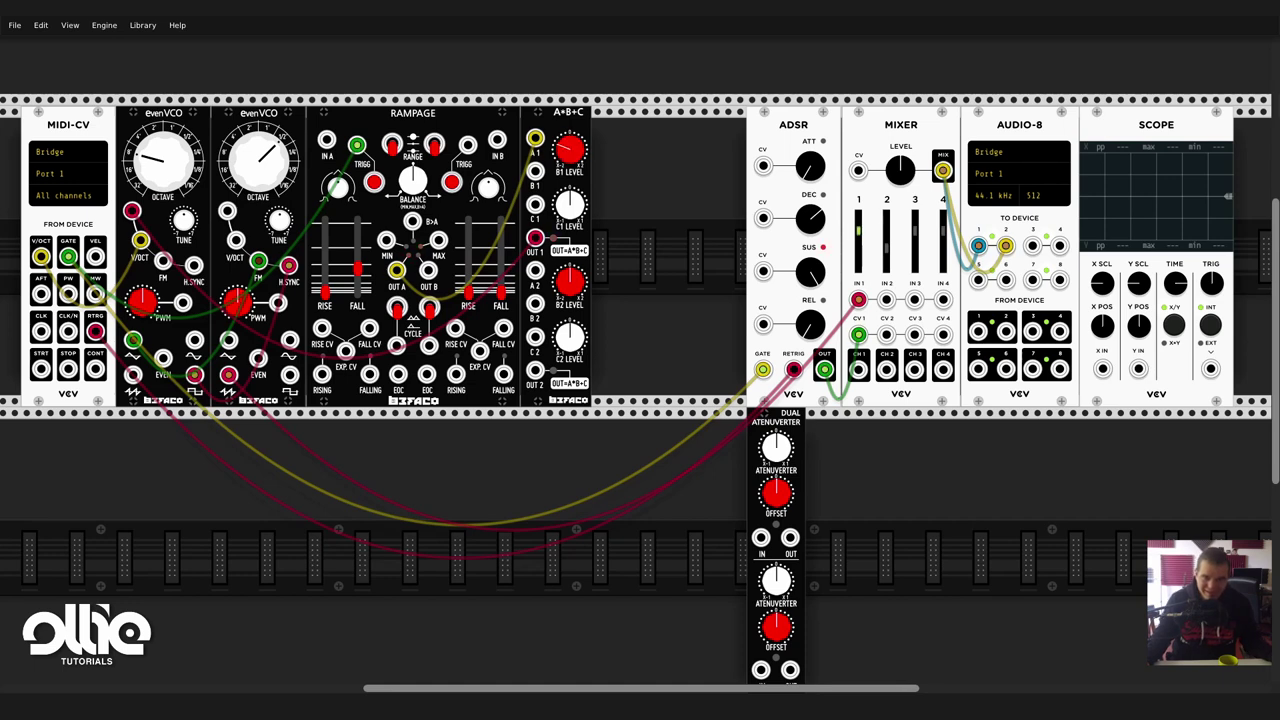
mouse_move(573, 154)
left_mouse_down()
mouse_move(573, 184)
mouse_move(573, 149)
left_mouse_up()
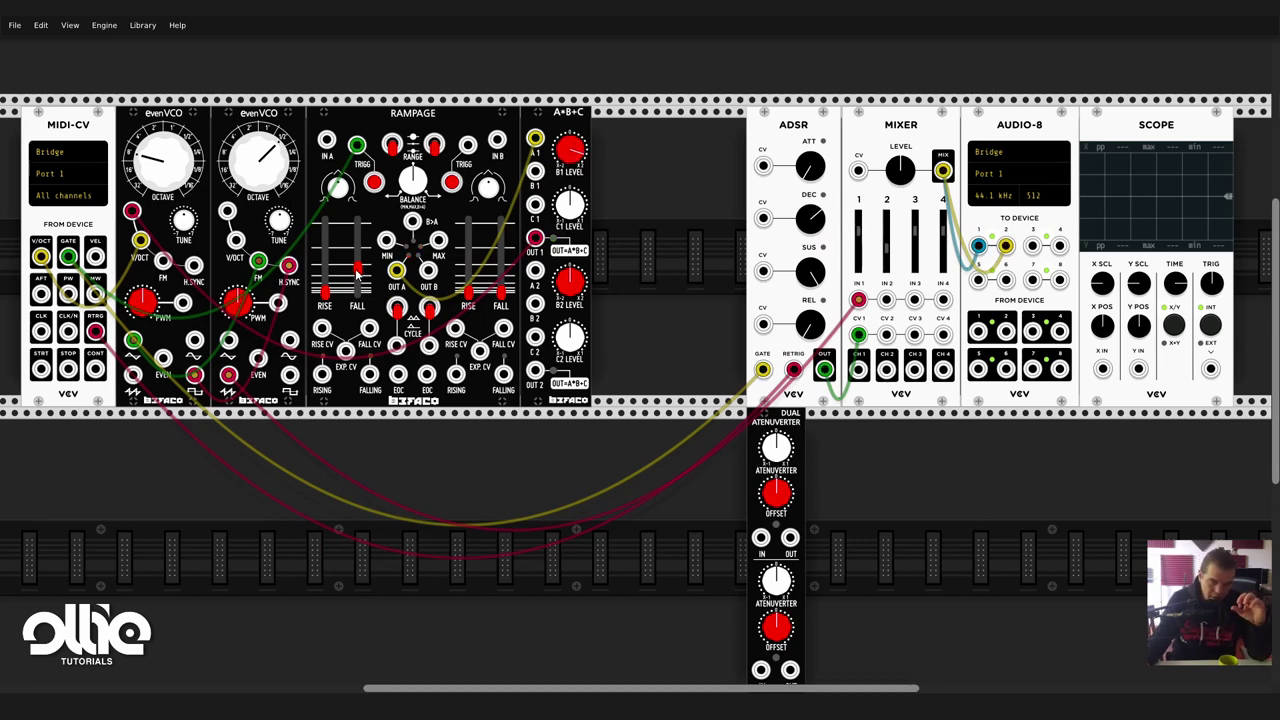
Set Rampage channel A's fall to minimum and modulate its FALL CV from cycling OUT B, with channel B's rise and fall lengthened.
mouse_move(357, 273)
left_mouse_down()
mouse_move(356, 290)
mouse_move(356, 250)
mouse_move(356, 278)
mouse_move(356, 250)
mouse_move(356, 265)
left_mouse_up()
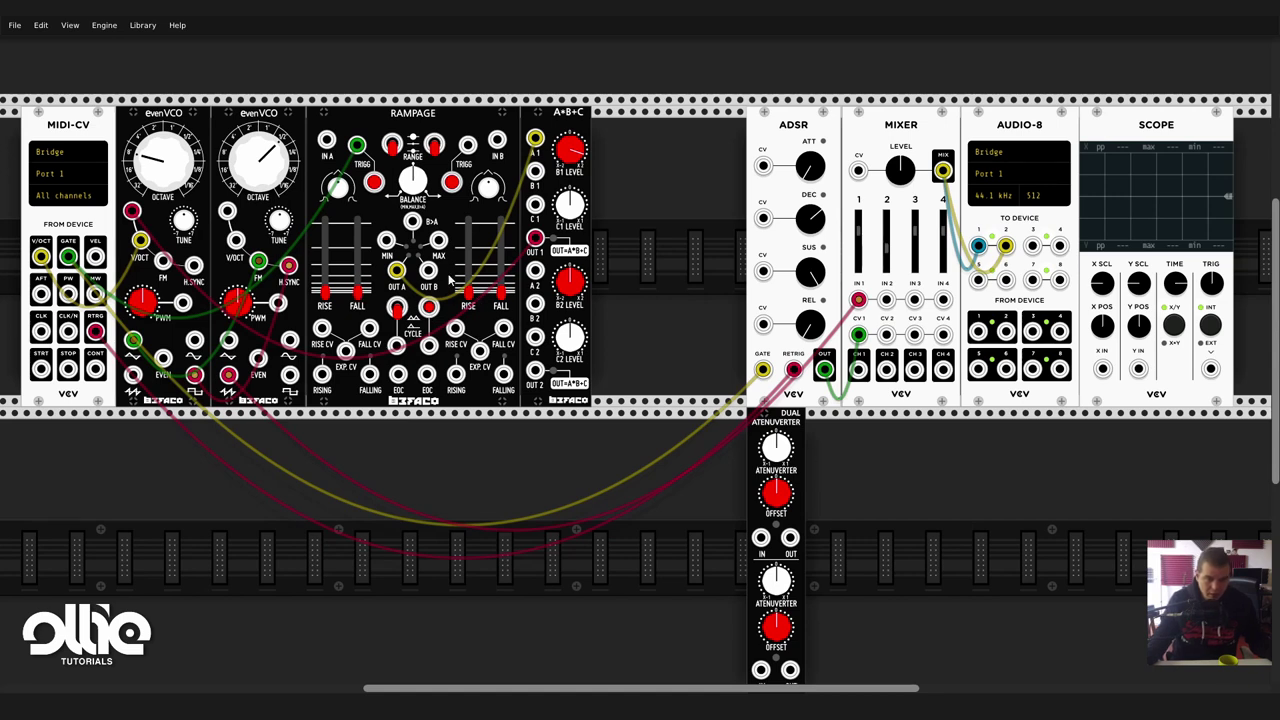
left_click_drag(428, 272, 369, 329)
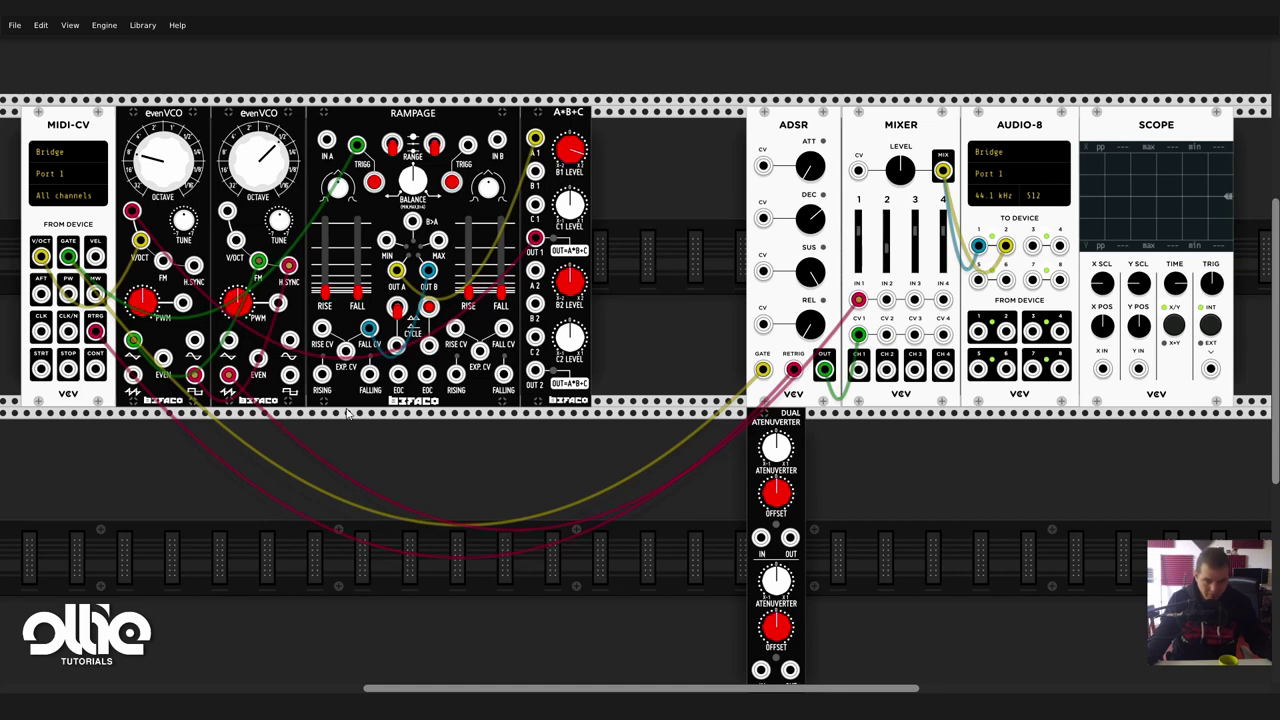
left_click_drag(779, 411, 547, 441)
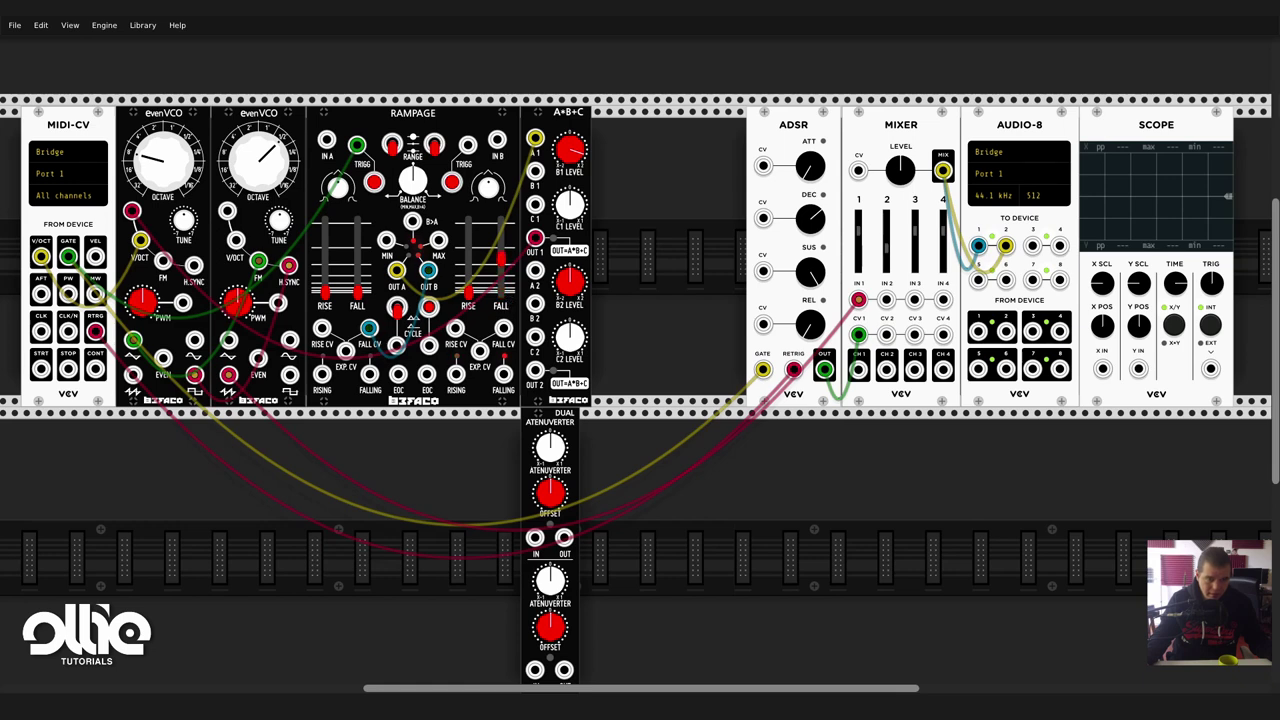
left_click_drag(464, 311, 464, 290)
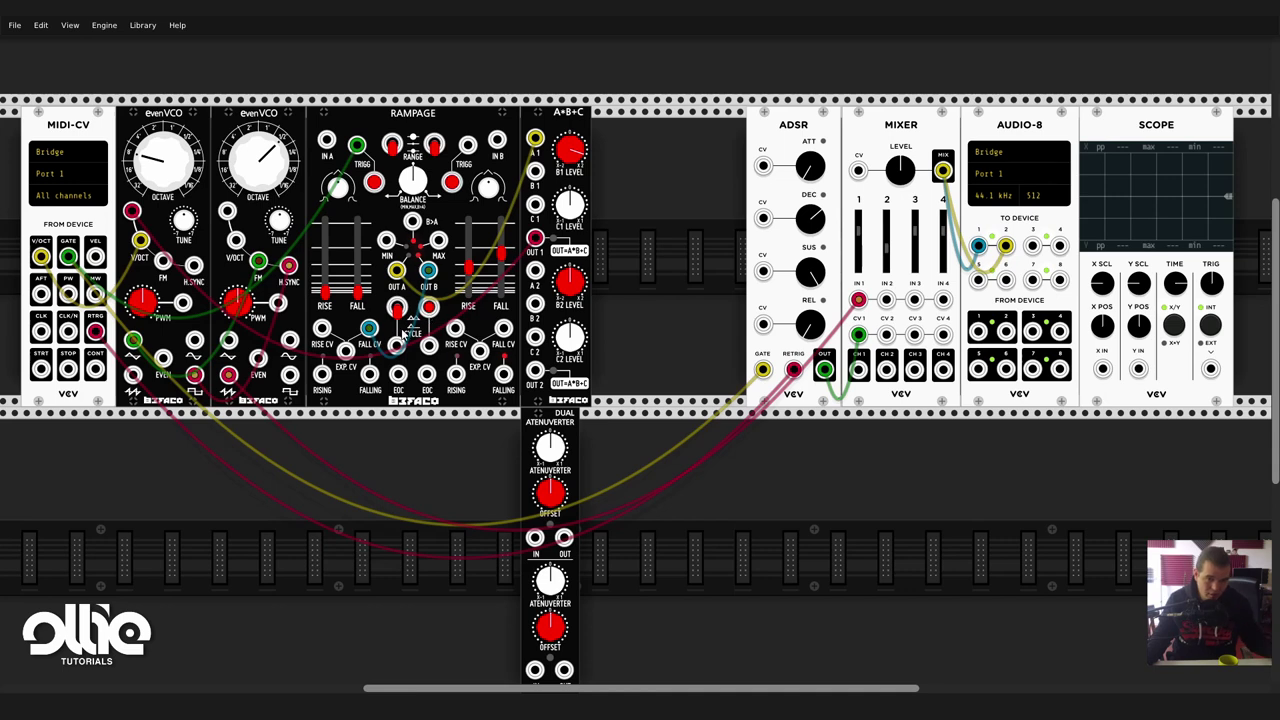
Dock the Dual Atenuverter beside the A*B+C and route Rampage OUT B through its first channel into channel A's FALL CV, attenuated positively.
scroll(514, 236, "down", 1)
scroll(525, 242, "up", 1)
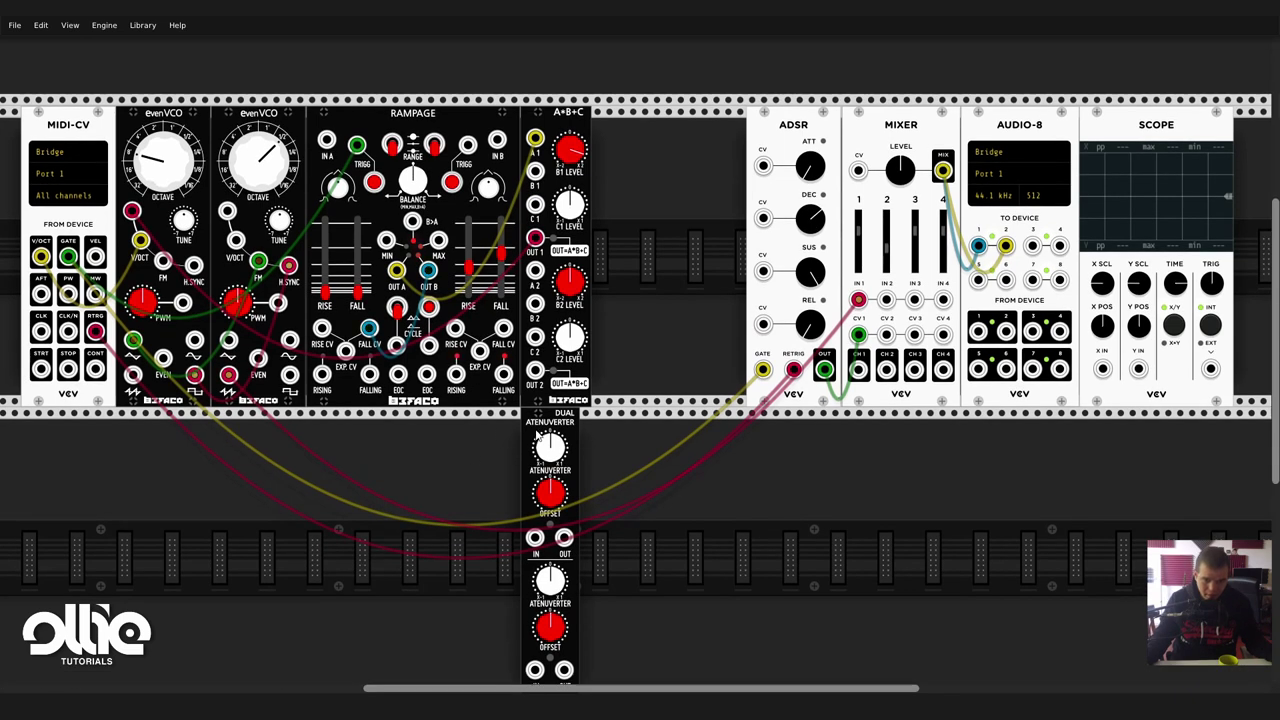
left_click_drag(542, 432, 612, 150)
scroll(612, 230, "up", 1)
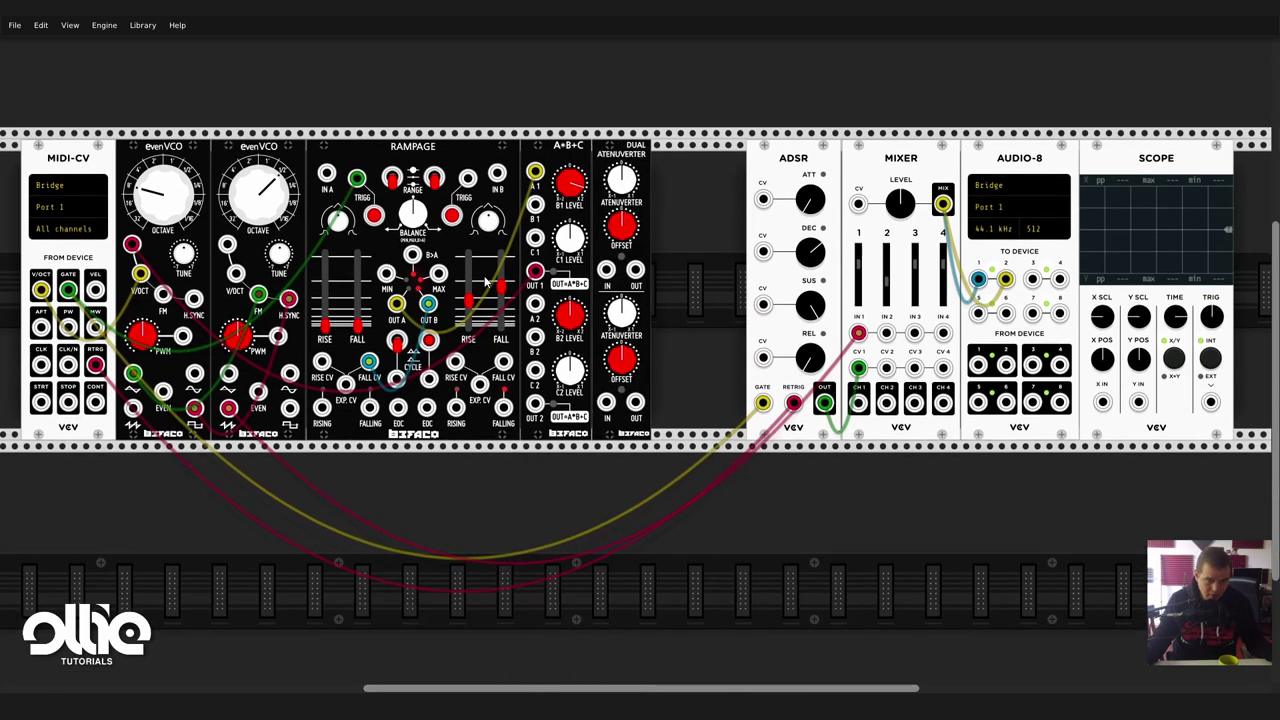
left_click_drag(428, 305, 369, 362)
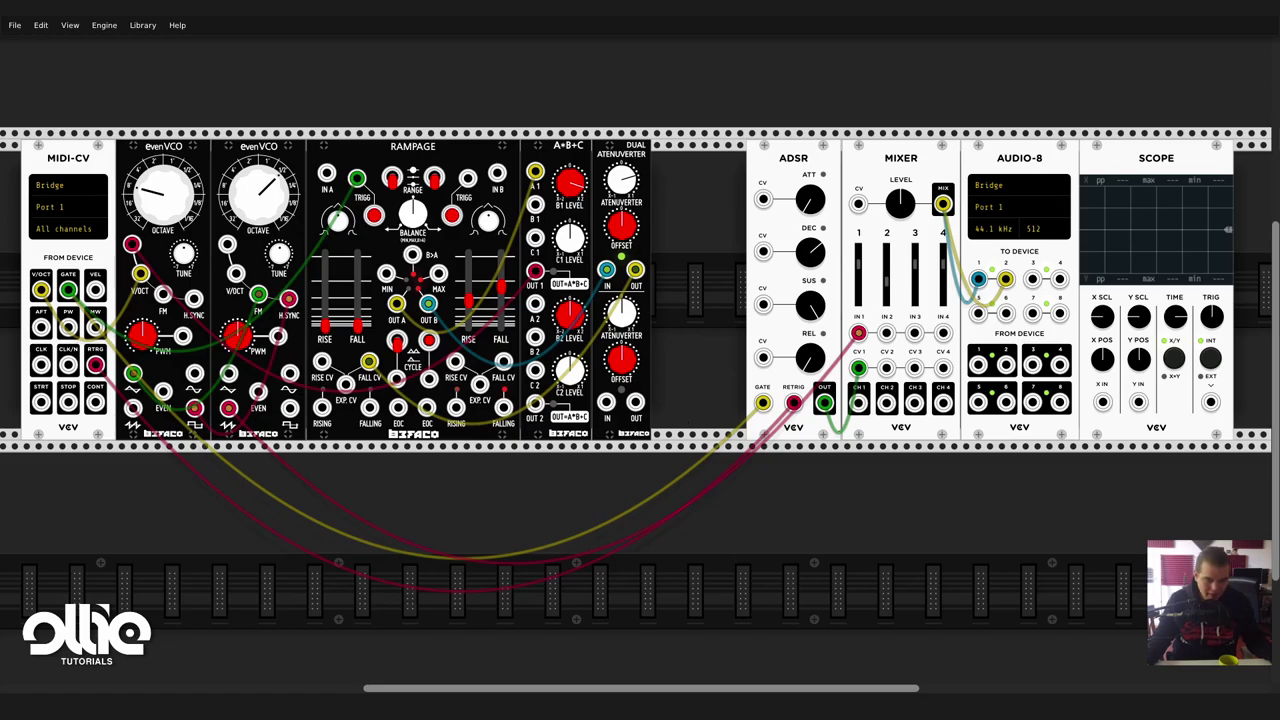
Switch to Ableton Live, enable the AUTOPLAY_AoW device and solo the VCV-Bridge track.
left_click(491, 706)
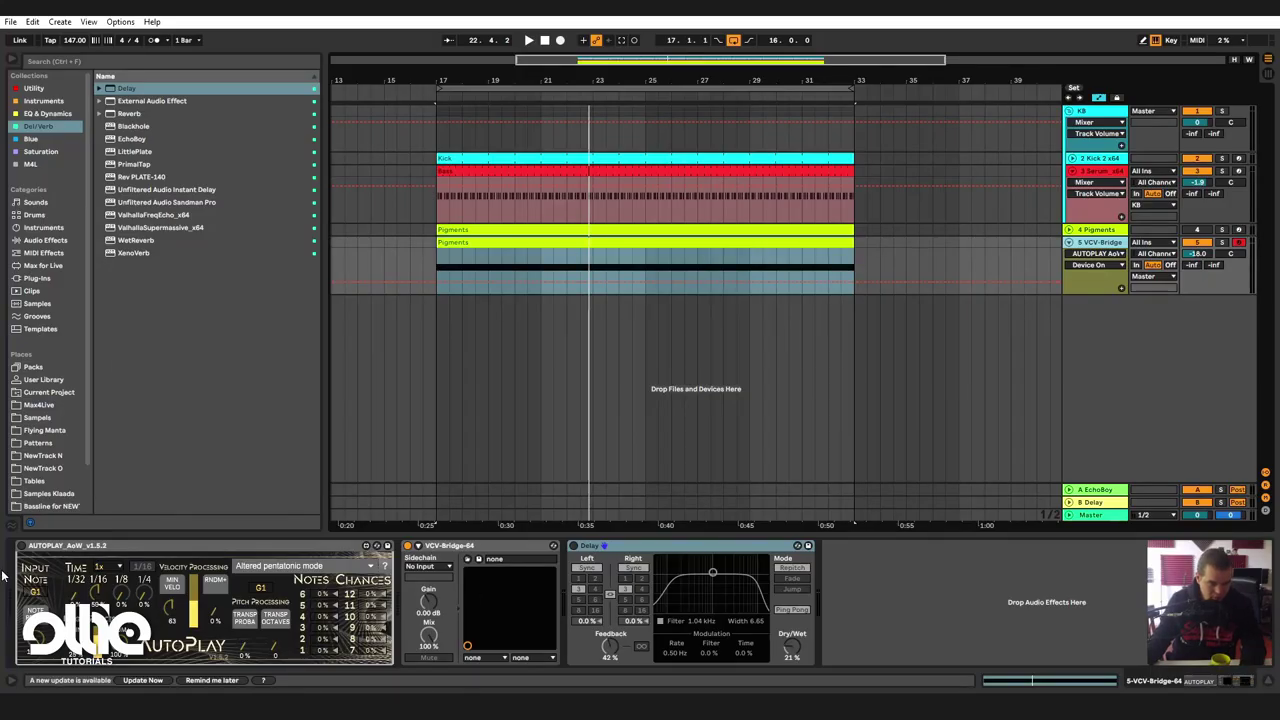
left_click(22, 547)
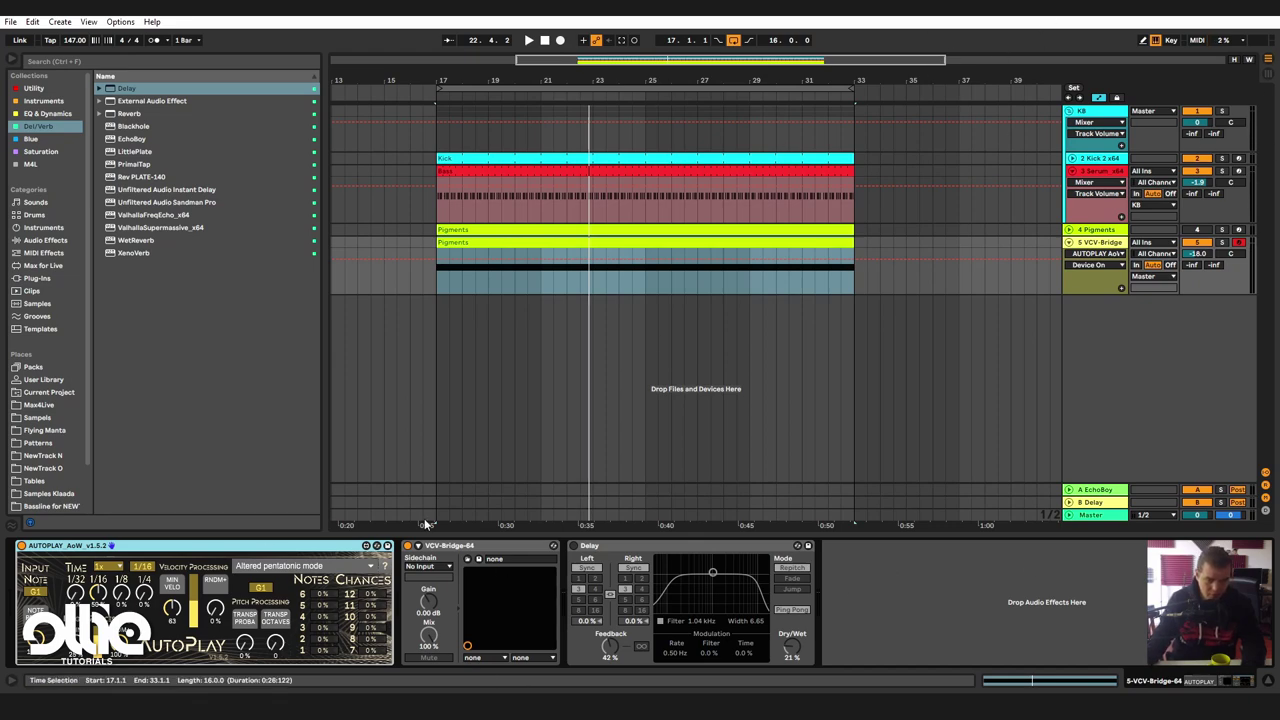
left_click(517, 422)
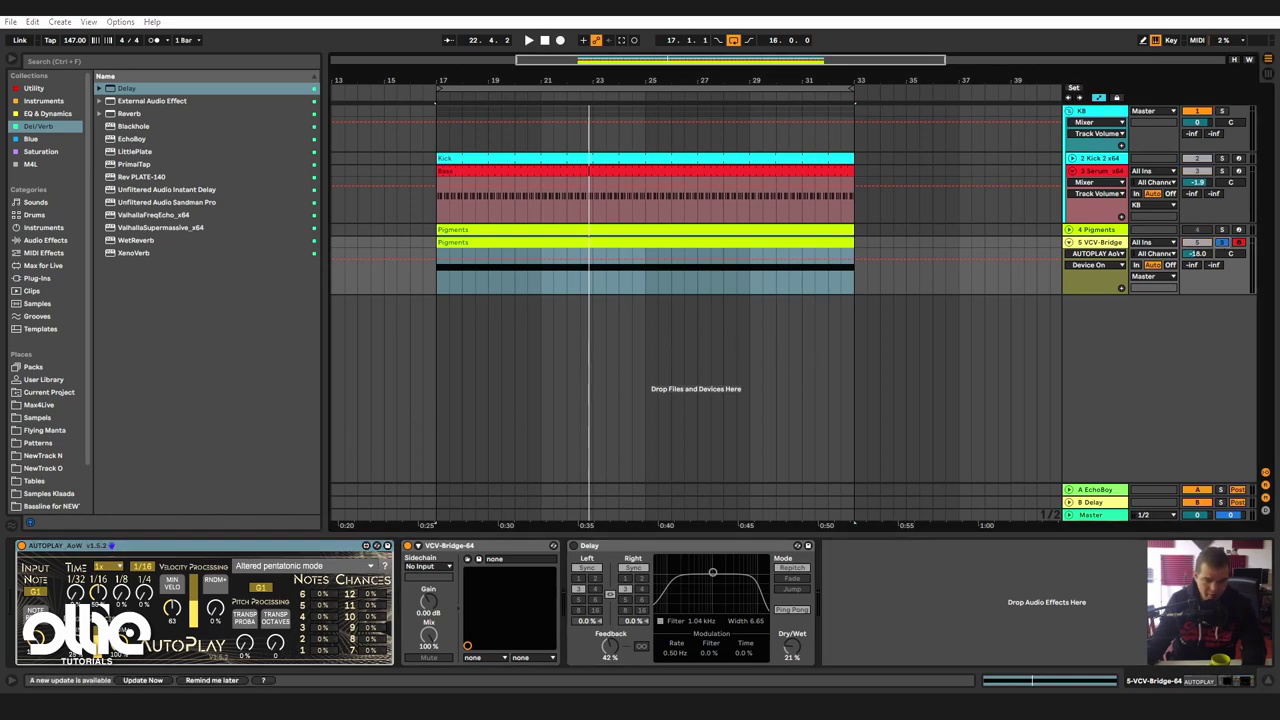
Return to VCV Rack and lower the first EvenVCO's octave slightly.
key("alt+Tab")
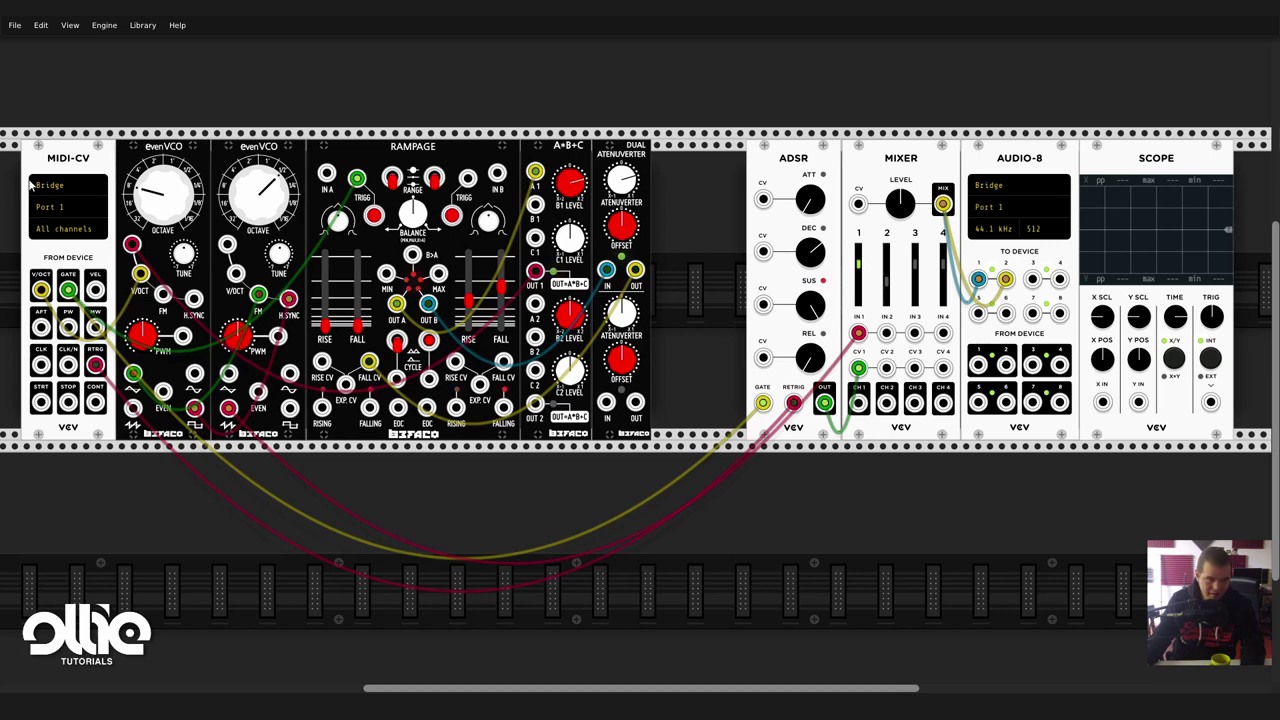
left_click_drag(166, 192, 166, 199)
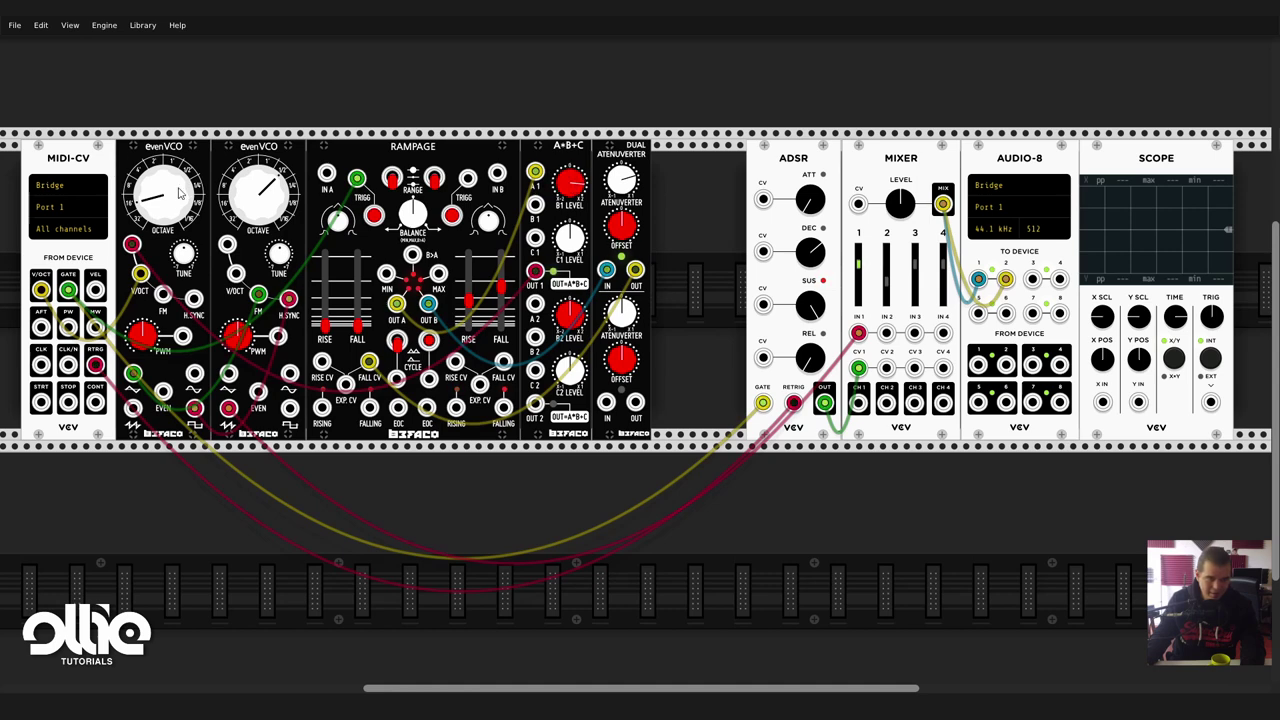
Lower the first EvenVCO's octave to minimum and take the second EvenVCO's FM signal from the first's sawtooth output instead of triangle.
left_click_drag(166, 199, 166, 218)
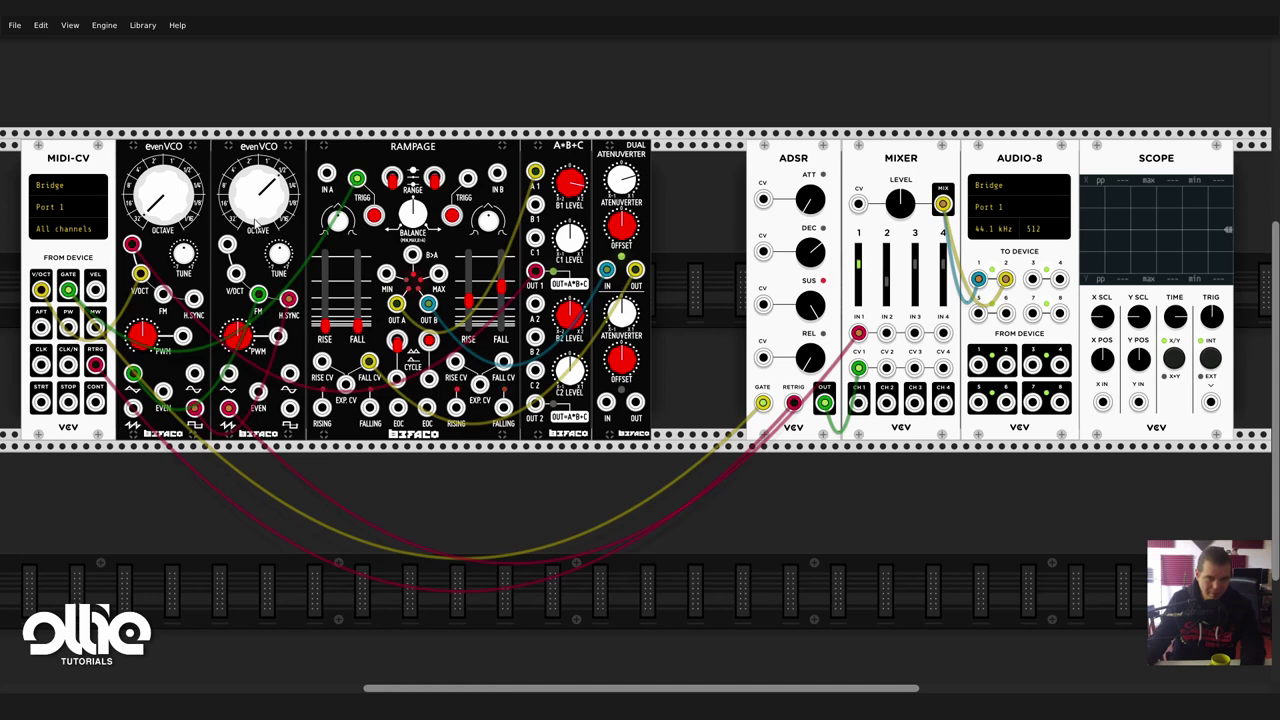
left_click_drag(257, 220, 260, 208)
left_click_drag(133, 373, 133, 408)
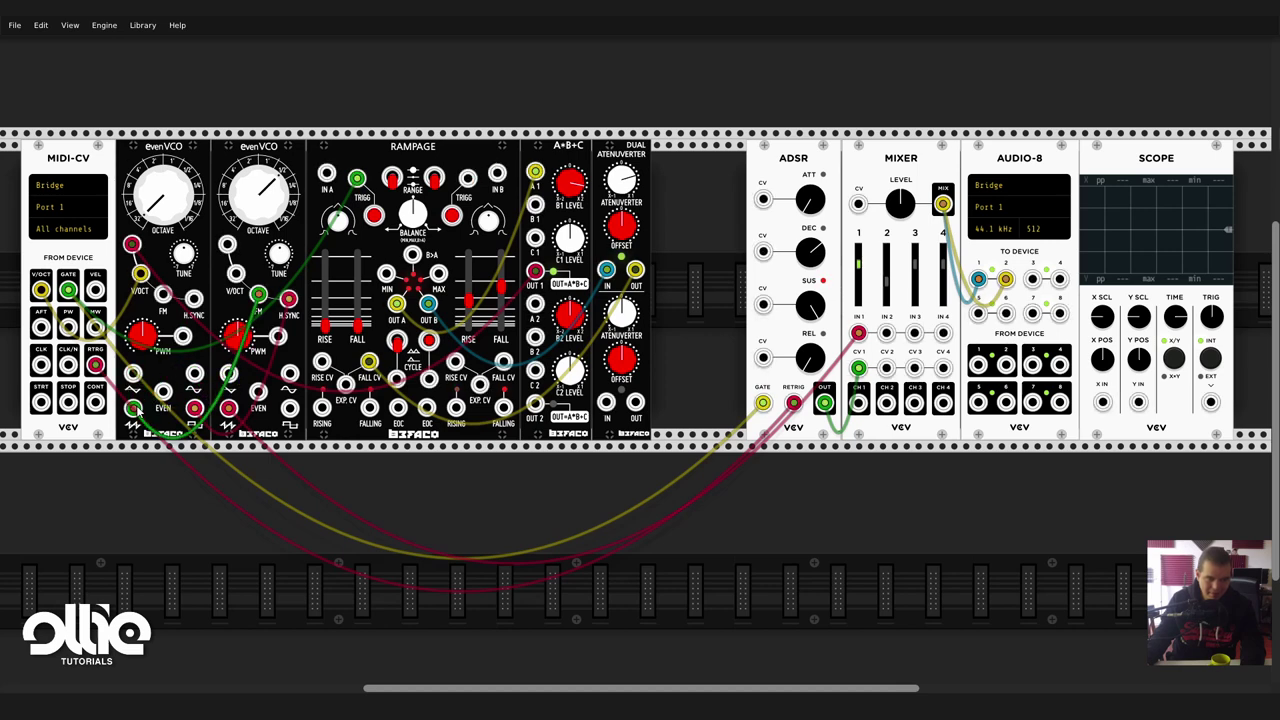
Audition the second EvenVCO's triangle output into the mixer before restoring its sawtooth output.
left_click_drag(229, 408, 229, 373)
mouse_move(133, 408)
left_mouse_down()
mouse_move(133, 374)
mouse_move(134, 410)
left_mouse_up()
left_click_drag(229, 376, 231, 414)
left_click_drag(259, 190, 280, 197)
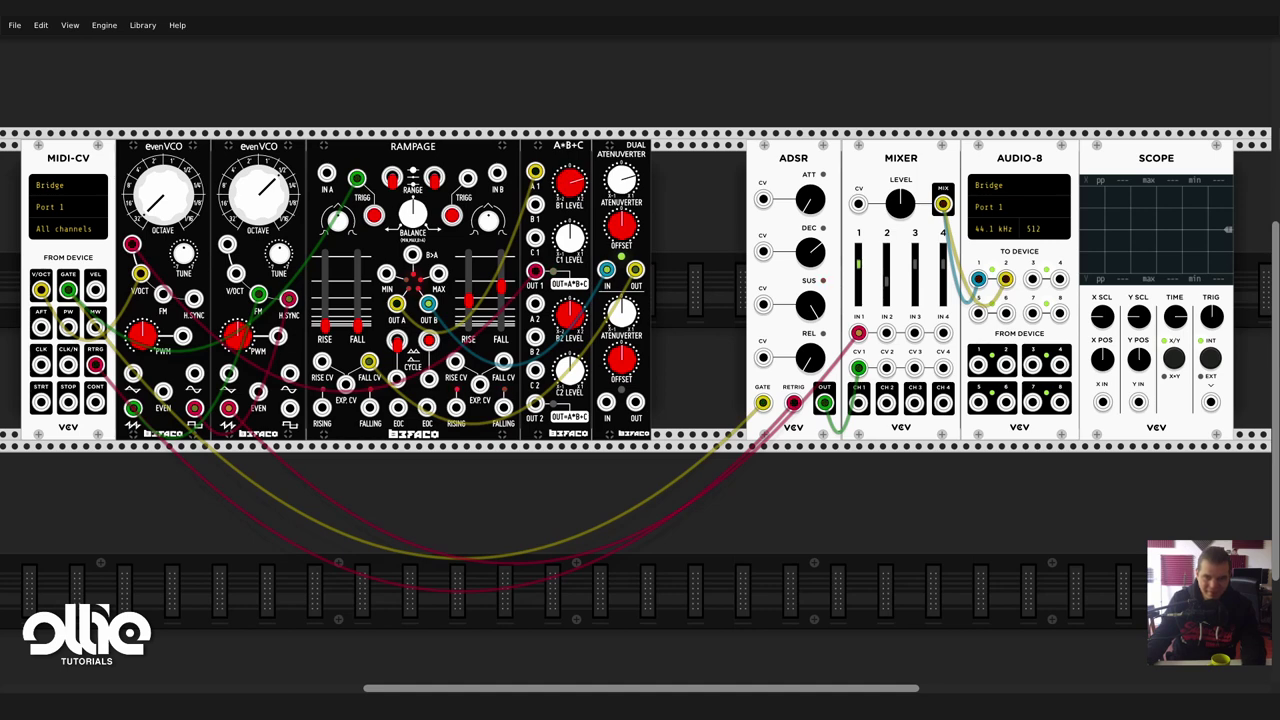
right_click(755, 209)
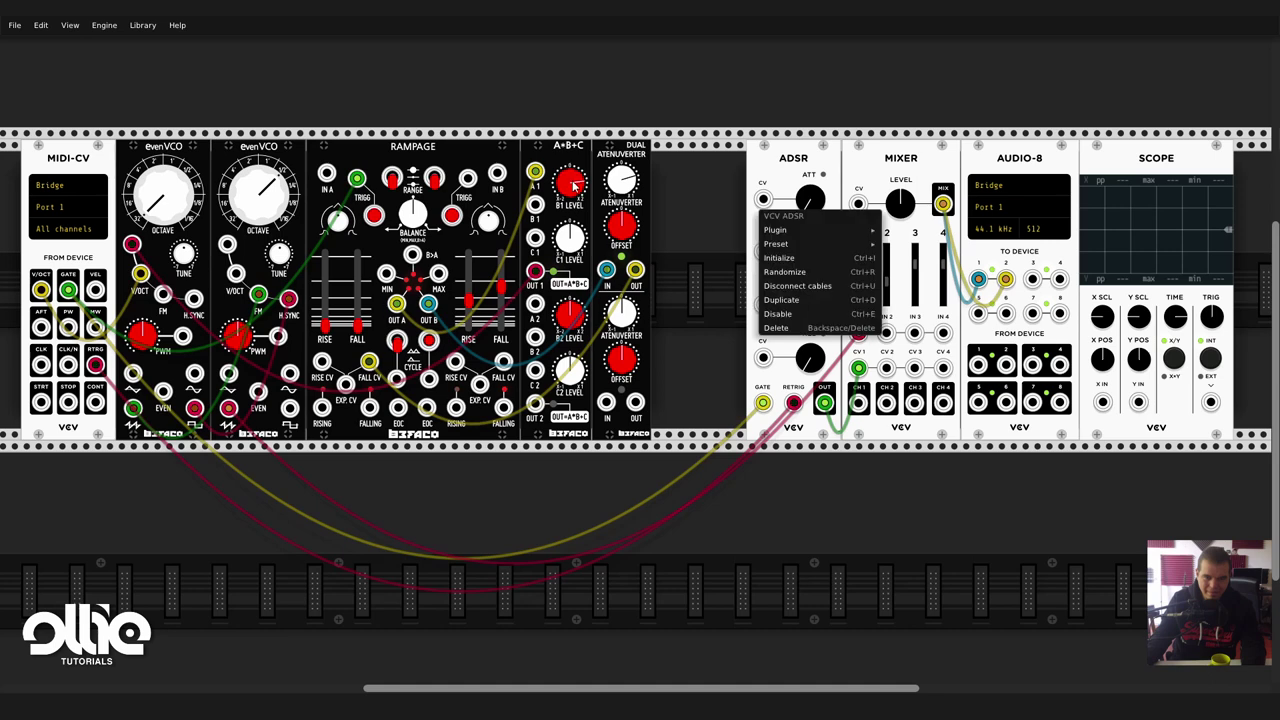
left_click(573, 184)
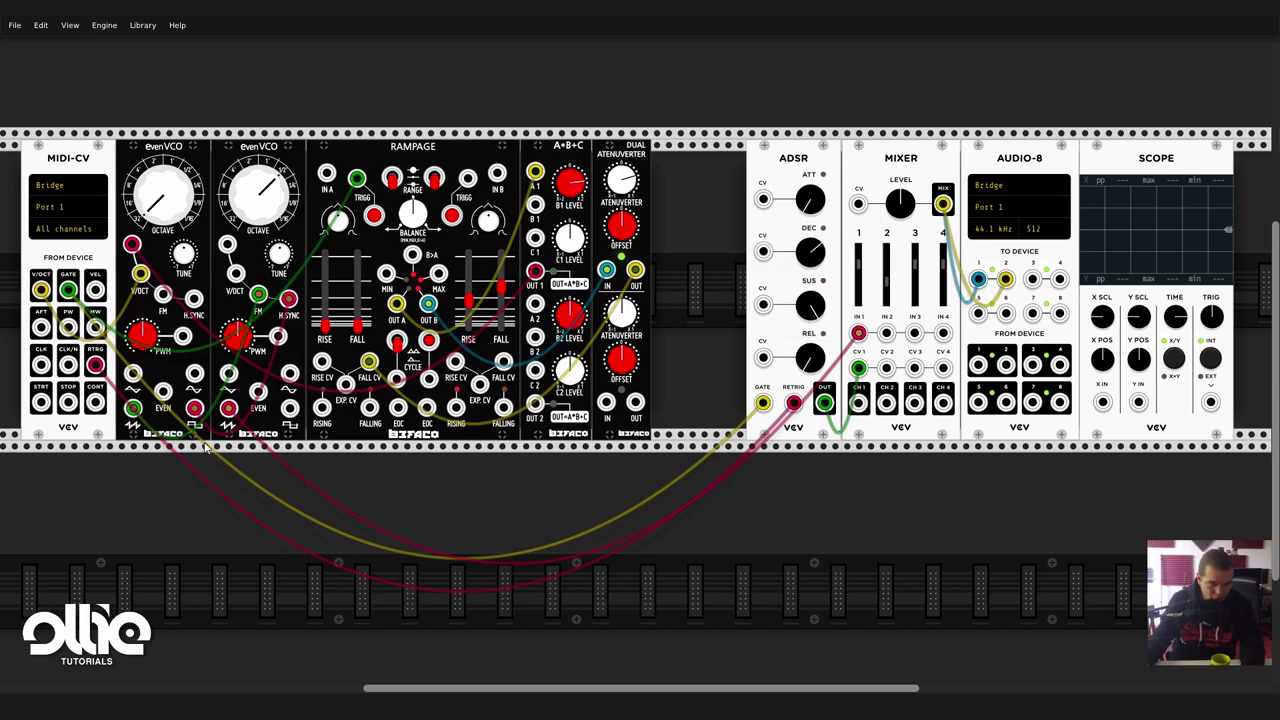
mouse_move(130, 409)
left_mouse_down()
mouse_move(135, 374)
mouse_move(165, 389)
mouse_move(128, 409)
left_mouse_up()
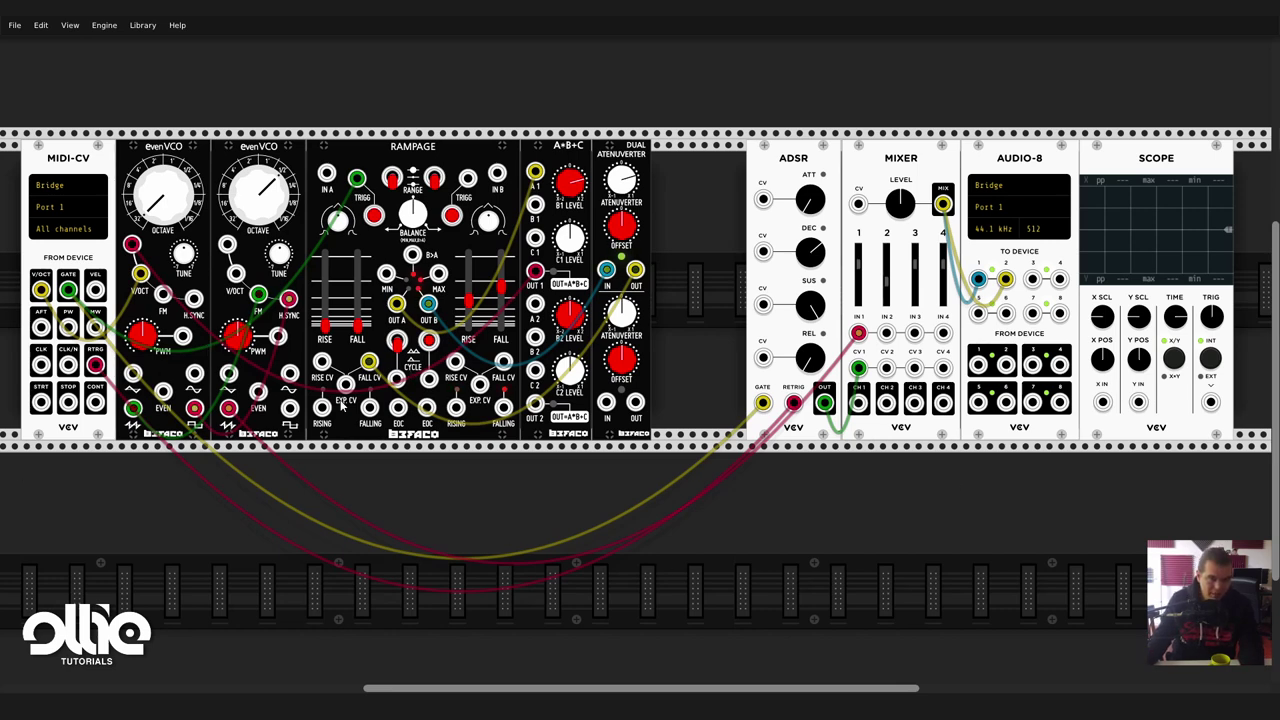
Add a third EvenVCO below the first and patch the MIDI-CV's V/OCT output into its V/OCT input.
scroll(724, 340, "down", 1)
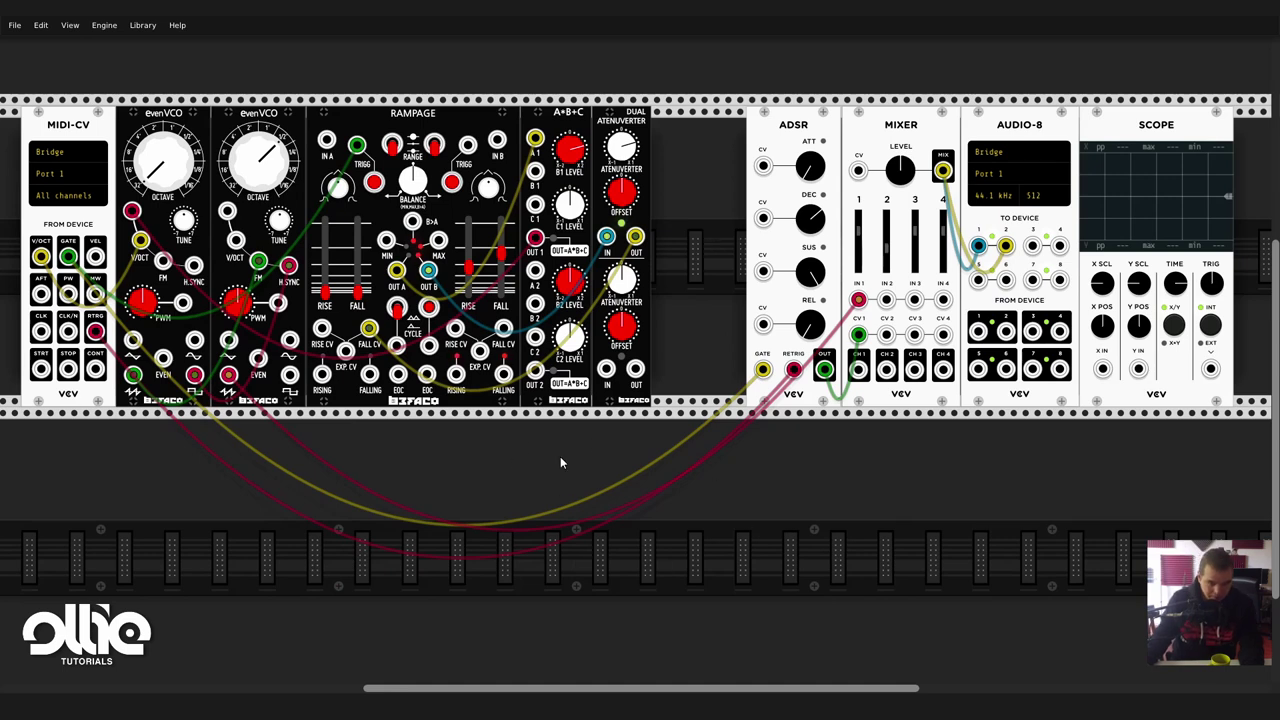
scroll(596, 410, "down", 1)
scroll(596, 408, "up", 1)
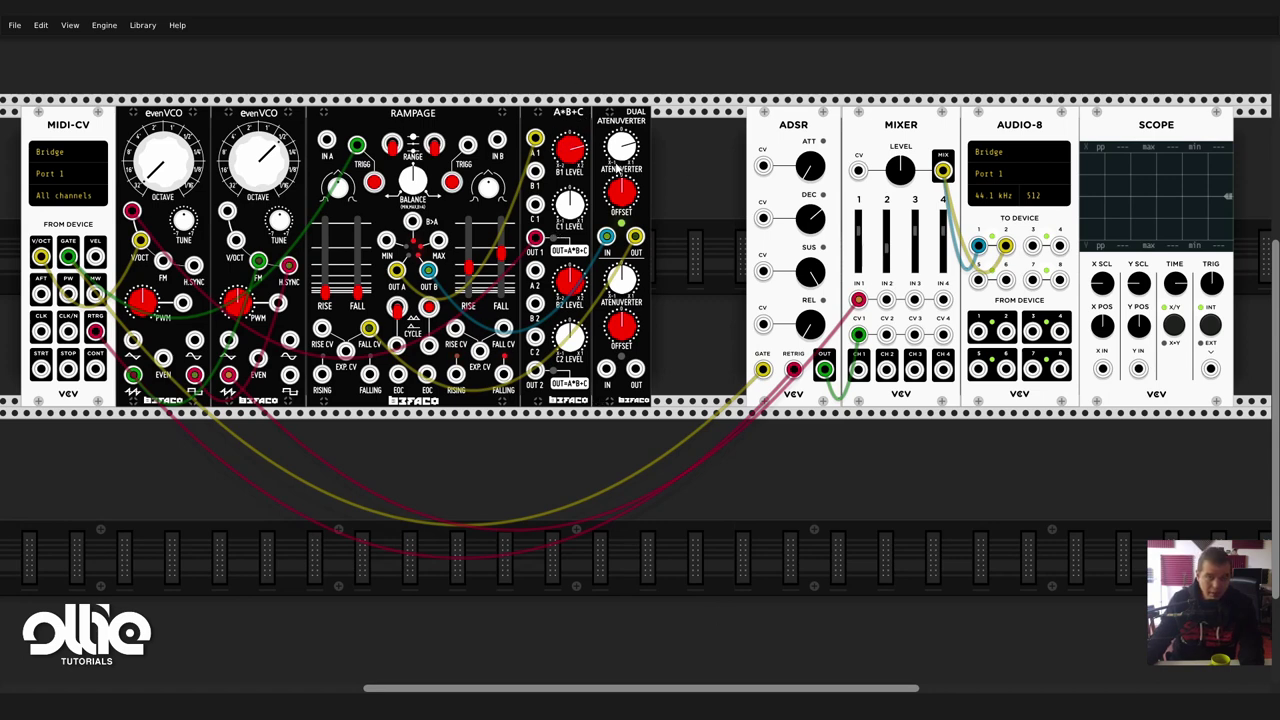
right_click(489, 482)
left_click_drag(212, 180, 170, 620)
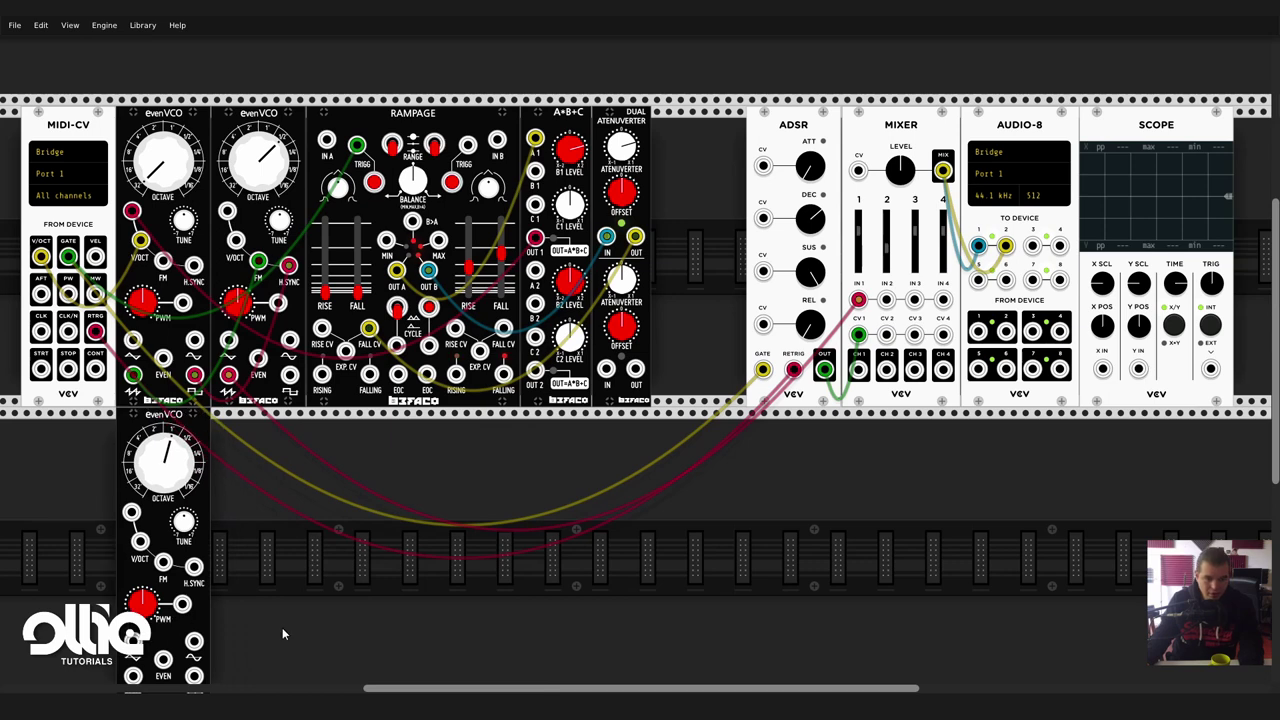
scroll(257, 472, "down", 1)
scroll(252, 492, "up", 1)
left_click_drag(140, 540, 211, 257)
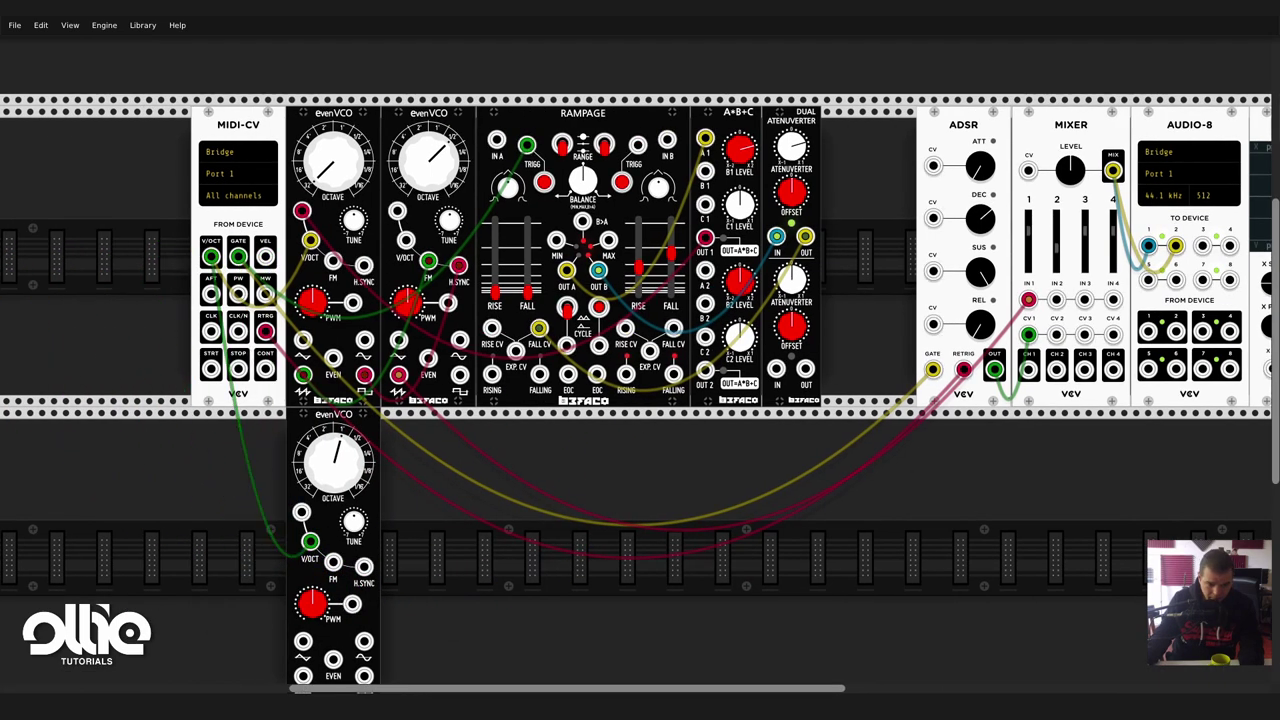
Patch the third EvenVCO's EVEN output into the B2 input of the A*B+C module.
scroll(640, 400, "right", 3)
left_click_drag(430, 688, 439, 688)
scroll(414, 487, "down", 2)
scroll(410, 508, "up", 1)
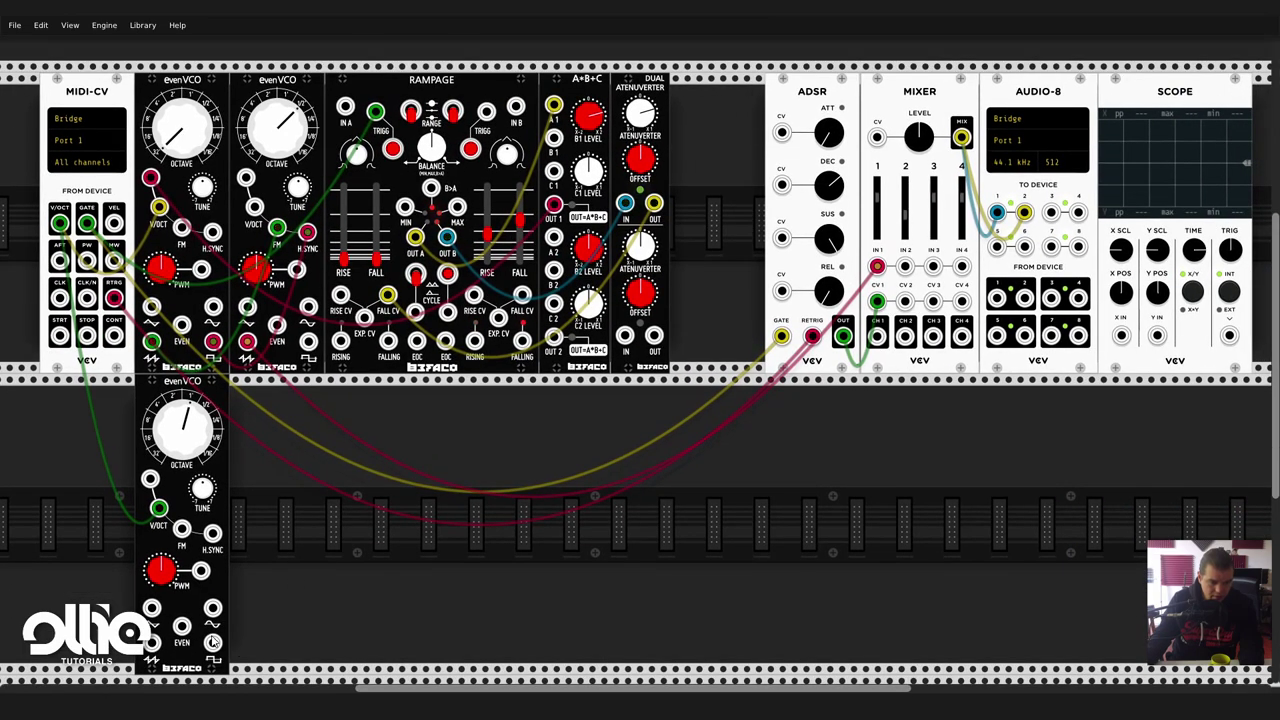
left_click_drag(181, 626, 553, 270)
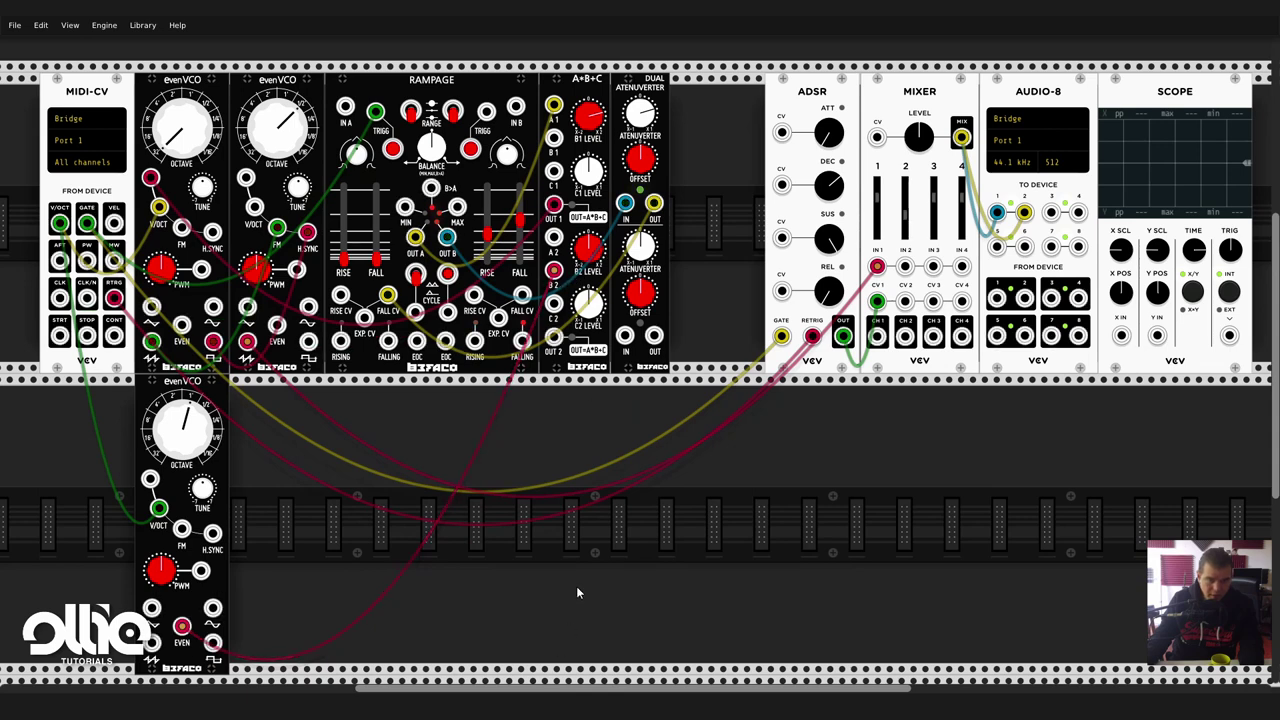
Reroute the second EvenVCO's sawtooth from the mixer into A*B+C's A2 input, and patch OUT 2 into mixer IN 1.
scroll(570, 562, "up", 1)
left_click_drag(628, 690, 638, 690)
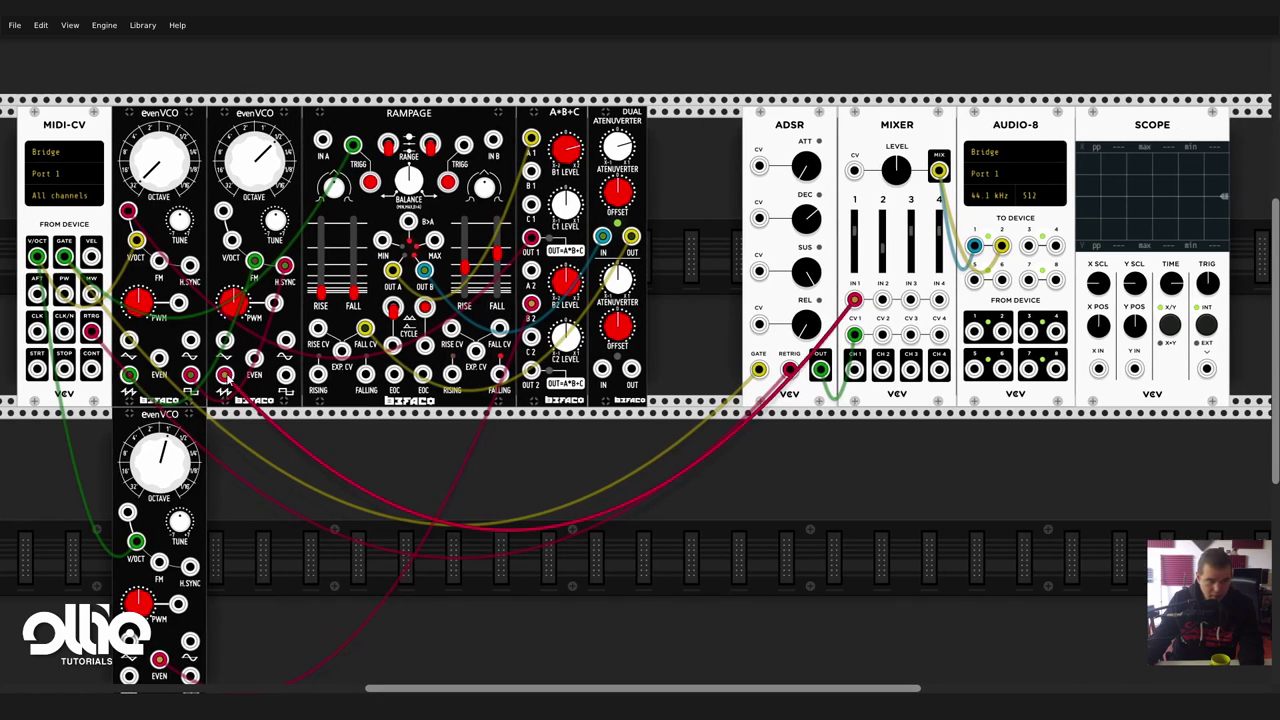
left_click_drag(854, 301, 533, 272)
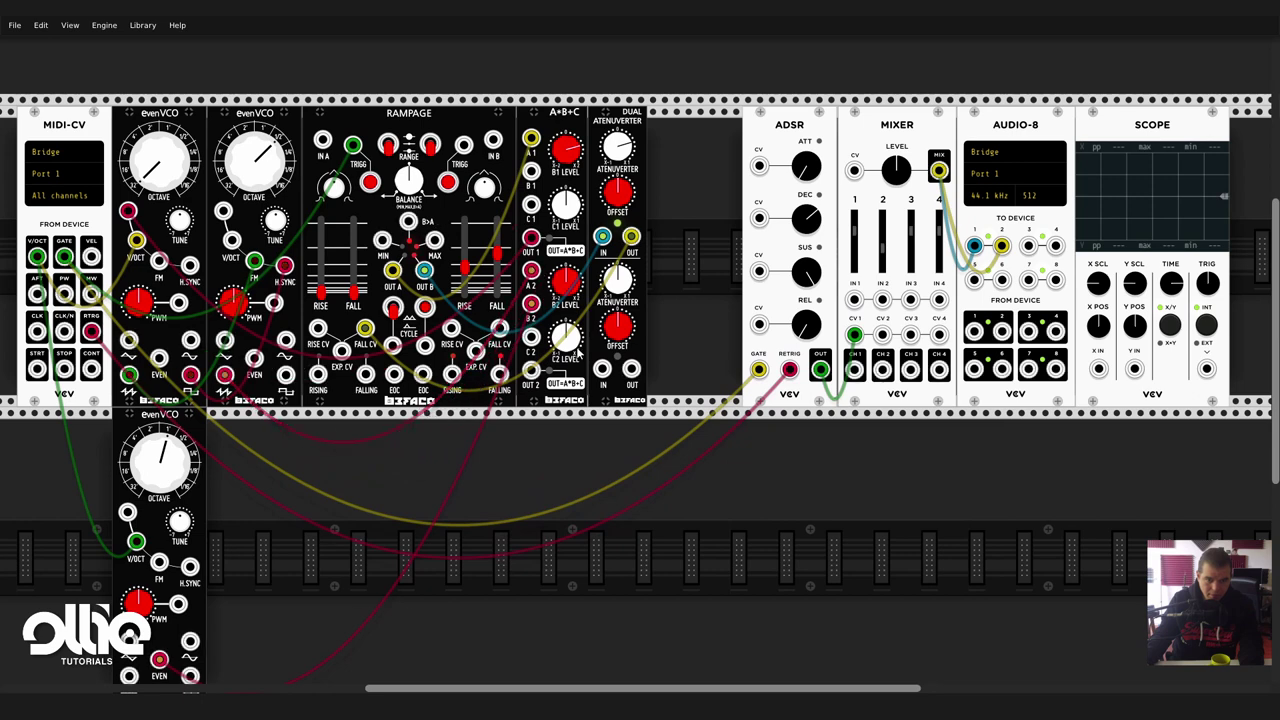
left_click_drag(531, 368, 854, 300)
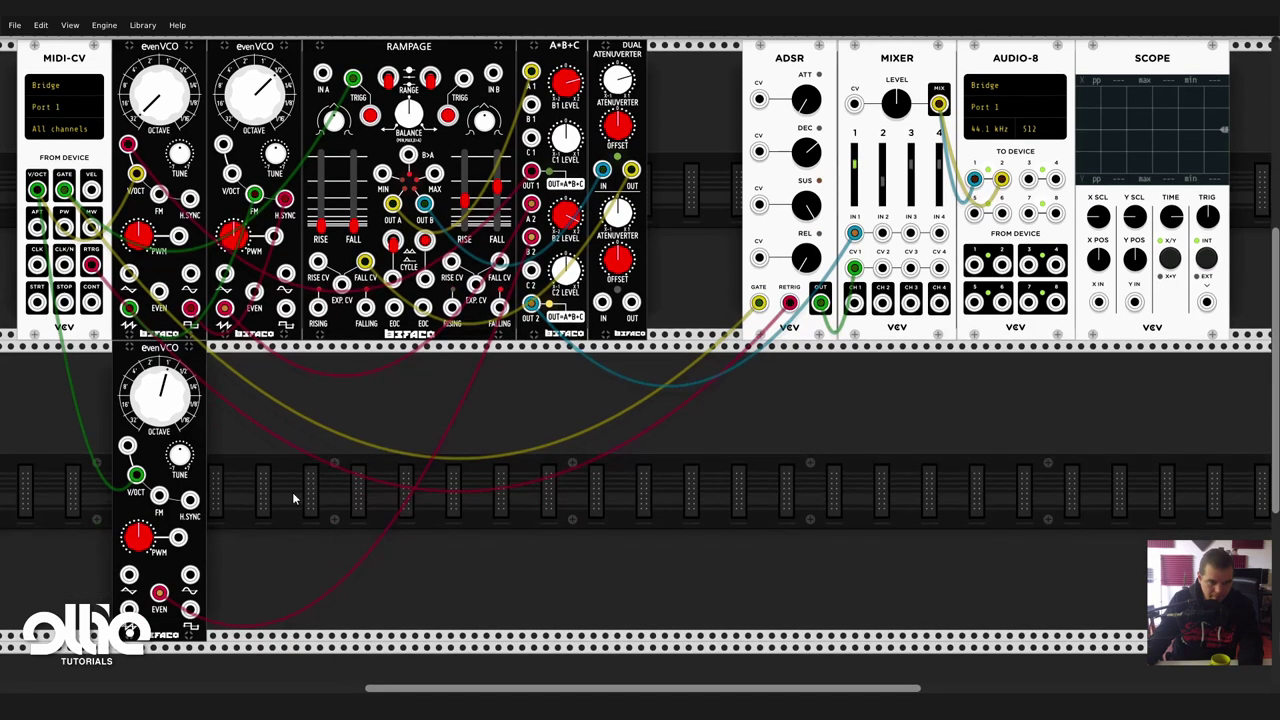
Sweep the third EvenVCO's octave downward and feed A*B+C's B2 input from its square output instead of EVEN.
scroll(185, 415, "down", 2)
left_click_drag(183, 416, 183, 444)
scroll(640, 365, "up", 2)
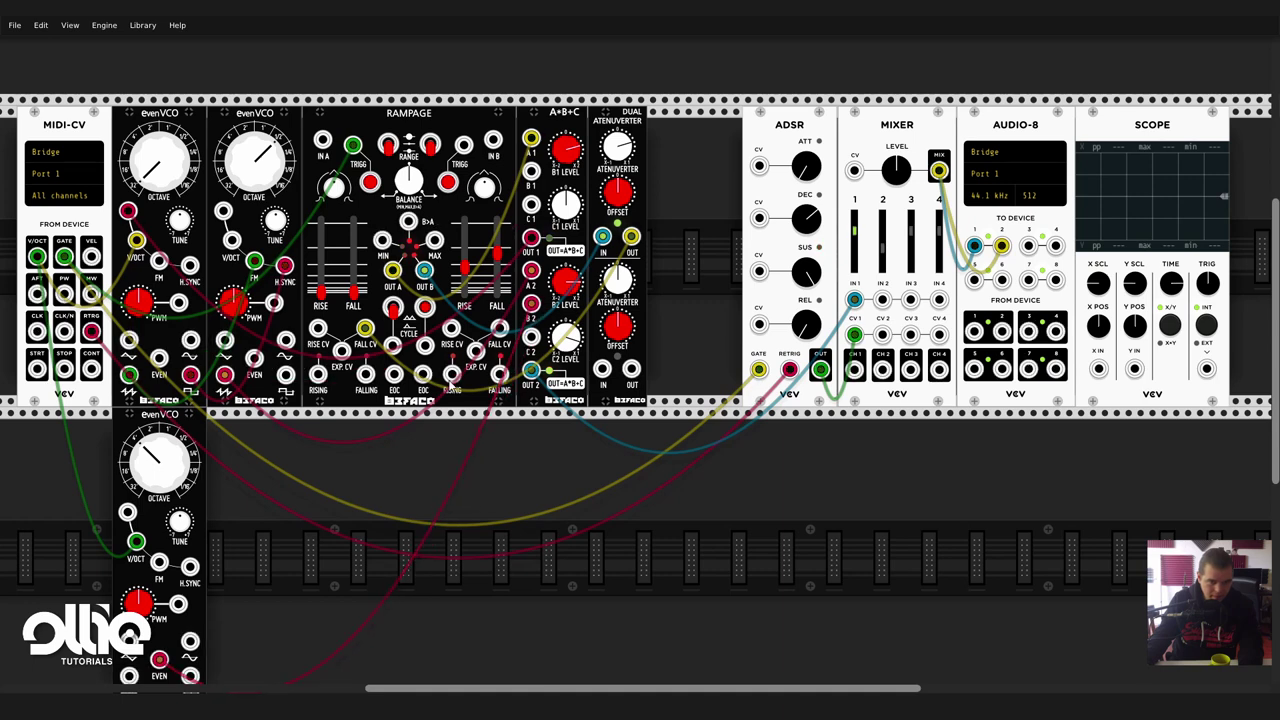
scroll(176, 593, "down", 2)
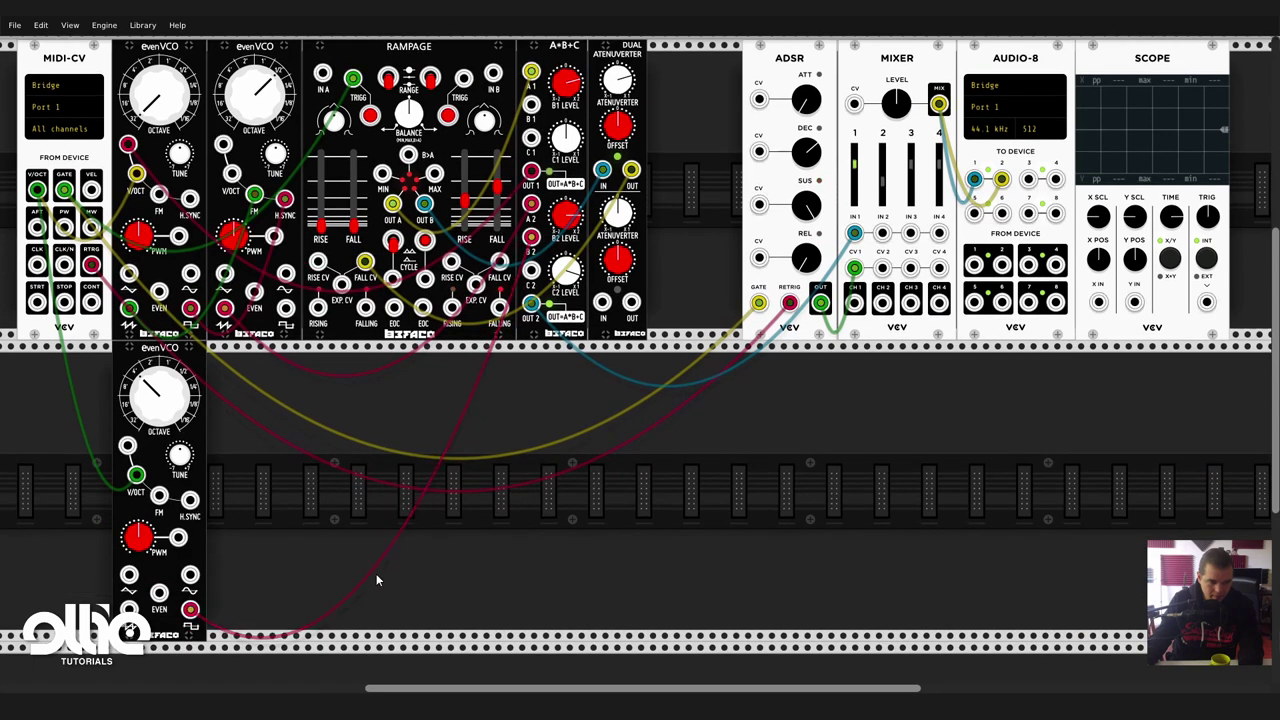
scroll(514, 376, "up", 2)
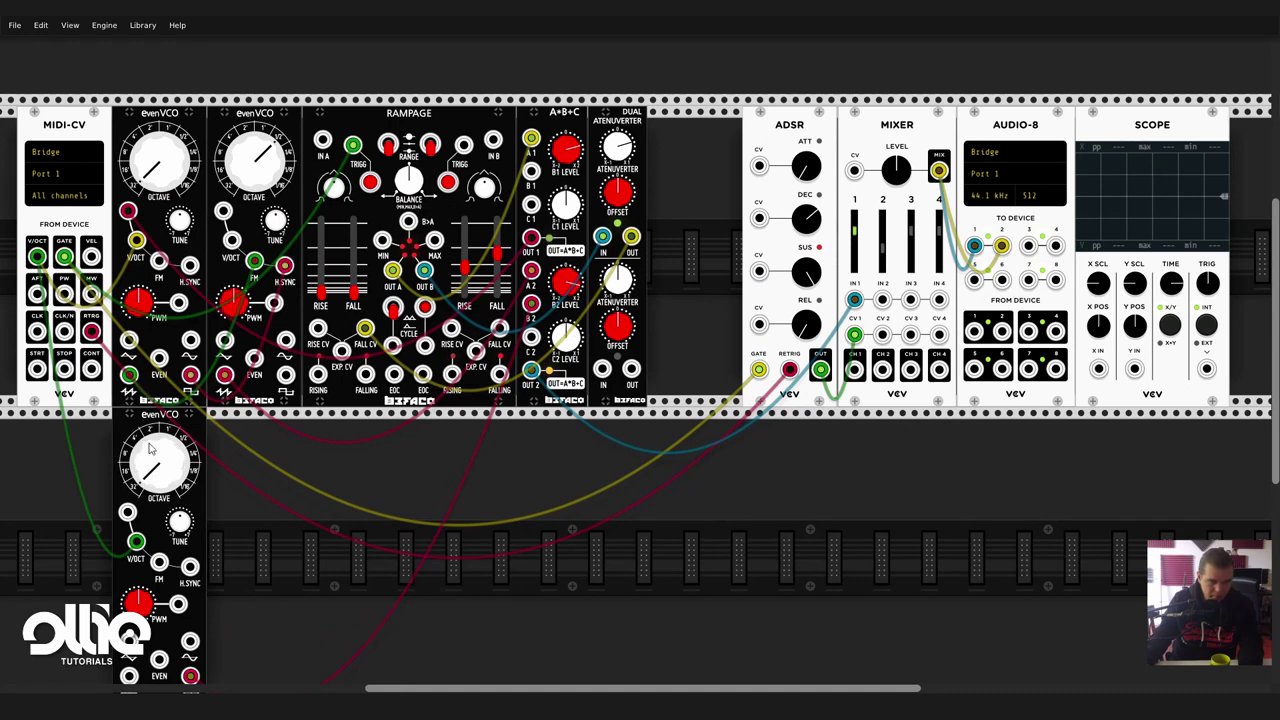
mouse_move(150, 449)
left_mouse_down()
mouse_move(150, 420)
mouse_move(150, 452)
left_mouse_up()
Lower the second EvenVCO's octave and raise the first EvenVCO's octave slightly.
scroll(350, 565, "down", 2)
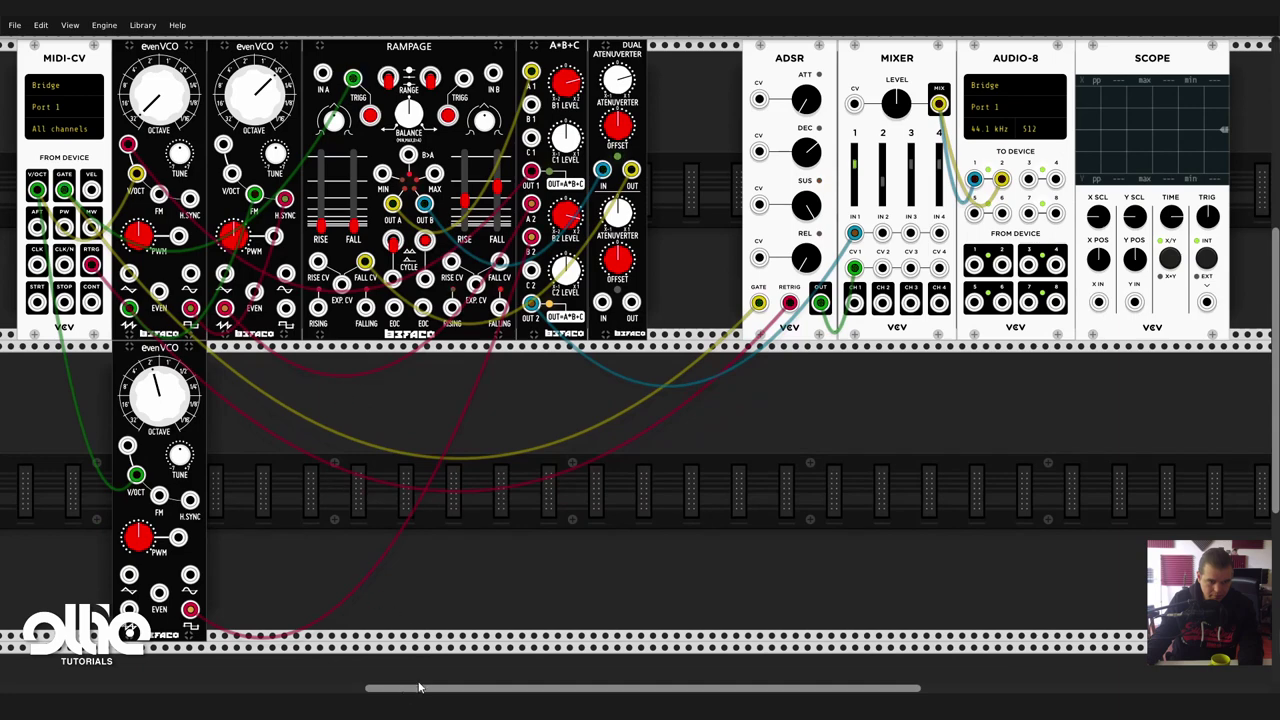
left_click_drag(420, 686, 441, 686)
left_click_drag(649, 686, 613, 686)
scroll(780, 545, "up", 2)
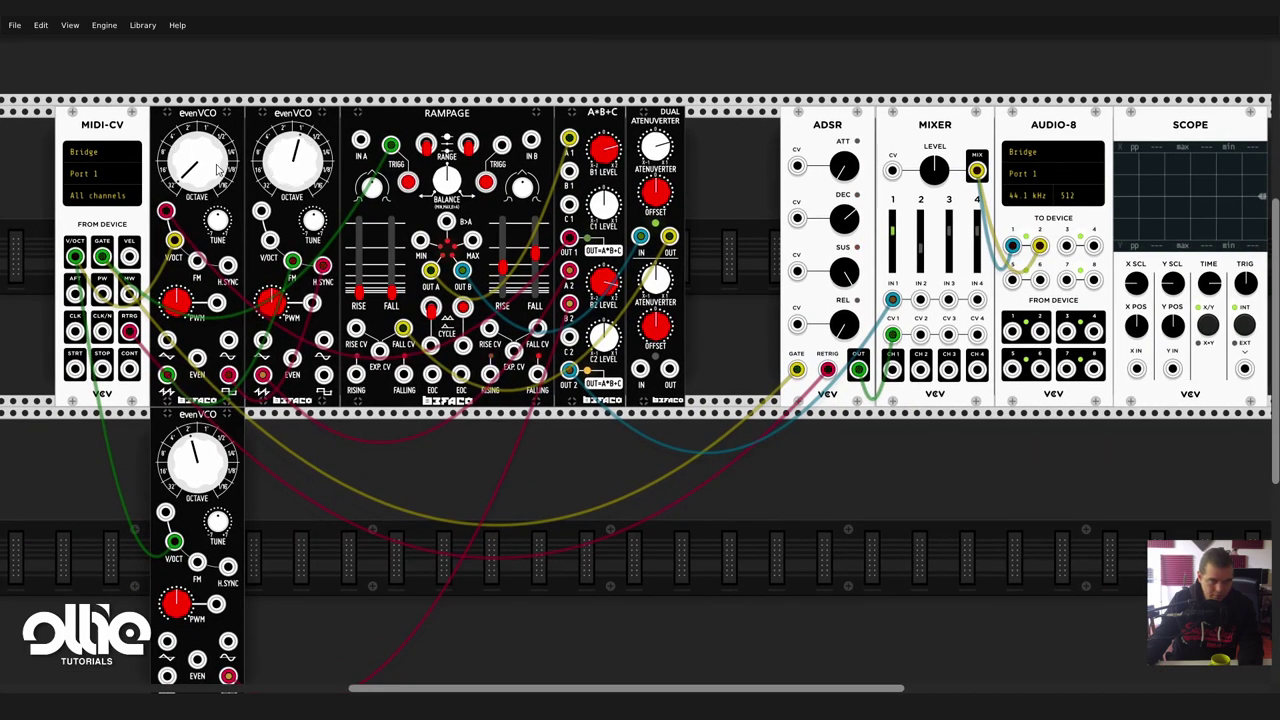
left_click_drag(201, 175, 201, 158)
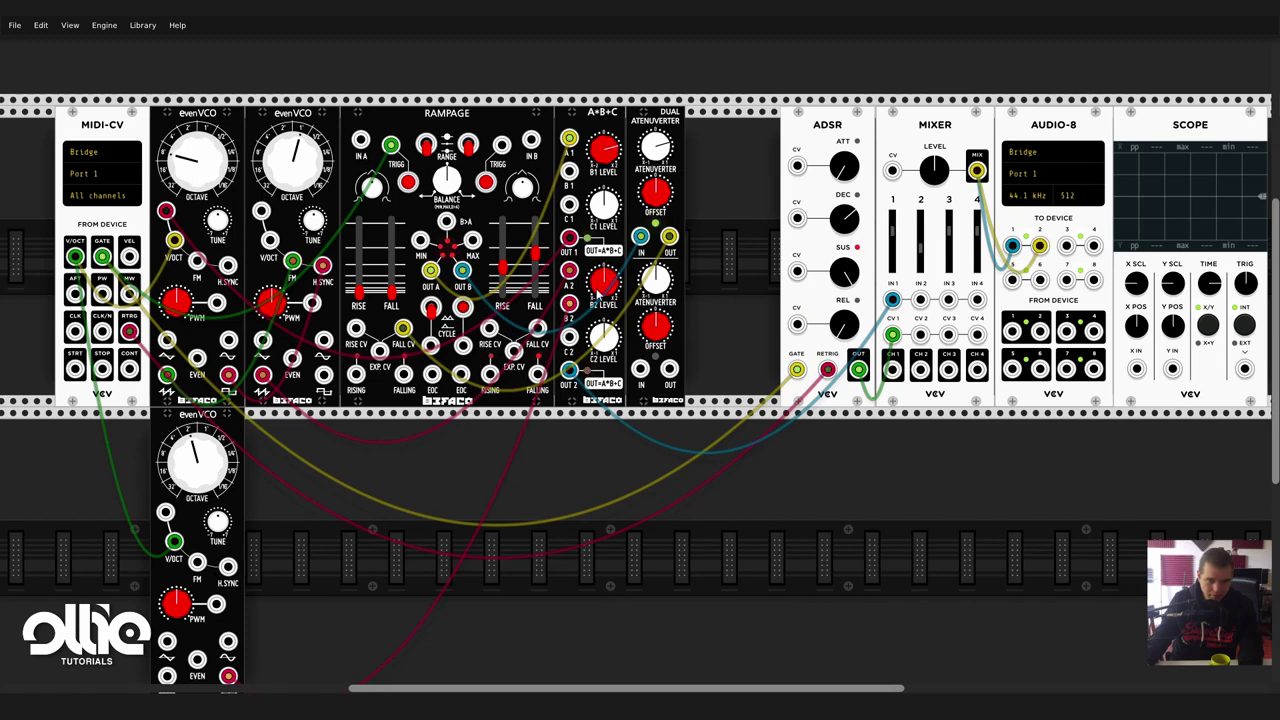
Raise the second EvenVCO's octave and adjust the B2 level, trying the third oscillator's cable in C2 before returning it to B2.
left_click_drag(569, 302, 569, 337)
left_click_drag(602, 286, 602, 320)
left_click_drag(272, 154, 272, 136)
left_click_drag(192, 148, 192, 130)
left_click_drag(570, 340, 574, 309)
Raise the third EvenVCO's octave and fine-tune the A*B+C module's B2 level.
scroll(286, 415, "down", 1)
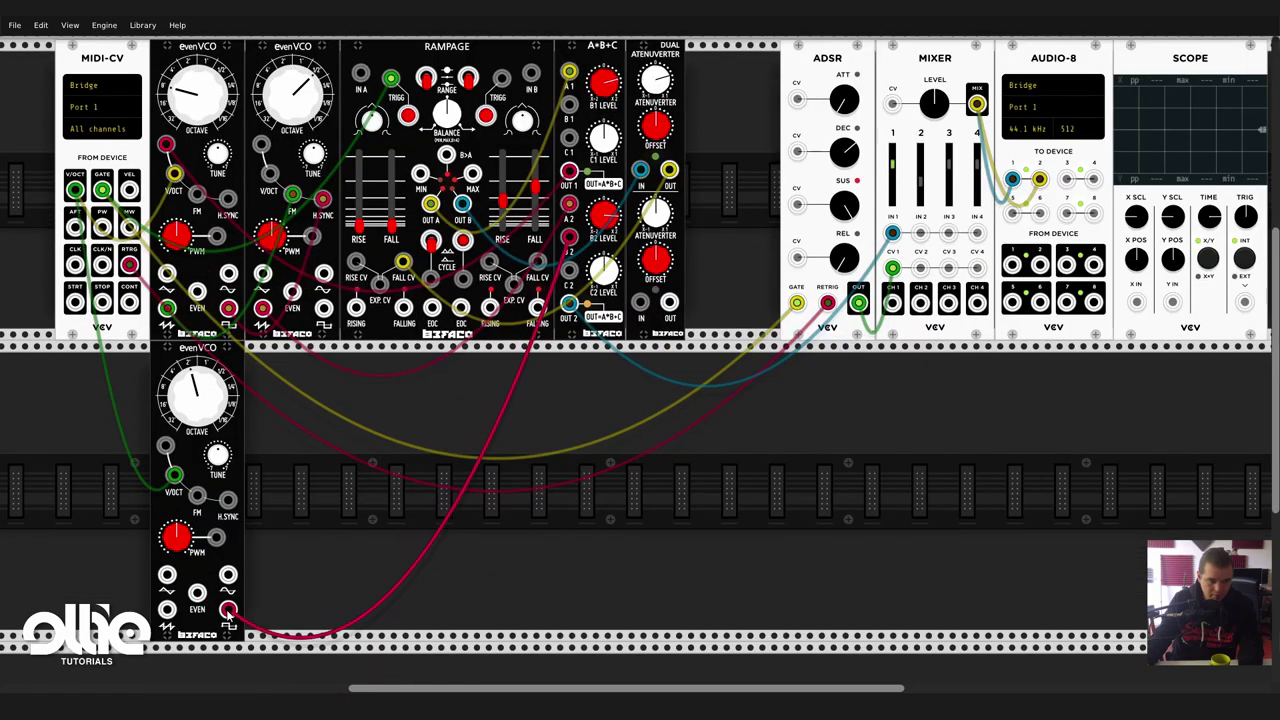
scroll(222, 540, "up", 1)
left_click_drag(200, 425, 200, 408)
left_click_drag(603, 249, 603, 262)
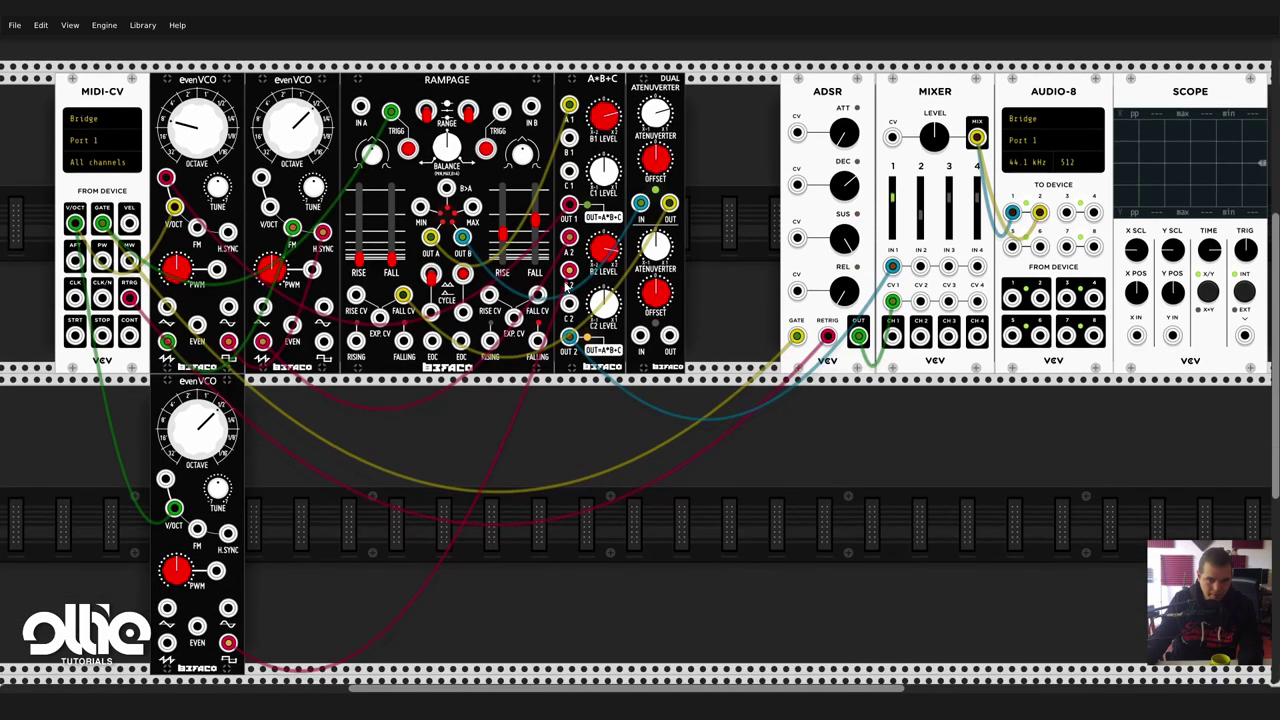
mouse_move(569, 272)
left_mouse_down()
mouse_move(569, 303)
mouse_move(569, 270)
left_mouse_up()
Audition the third EvenVCO's triangle output across the octave range, and settle on its sine output with the octave at minimum.
scroll(265, 495, "down", 1)
left_click_drag(229, 609, 169, 577)
left_click_drag(199, 396, 199, 310)
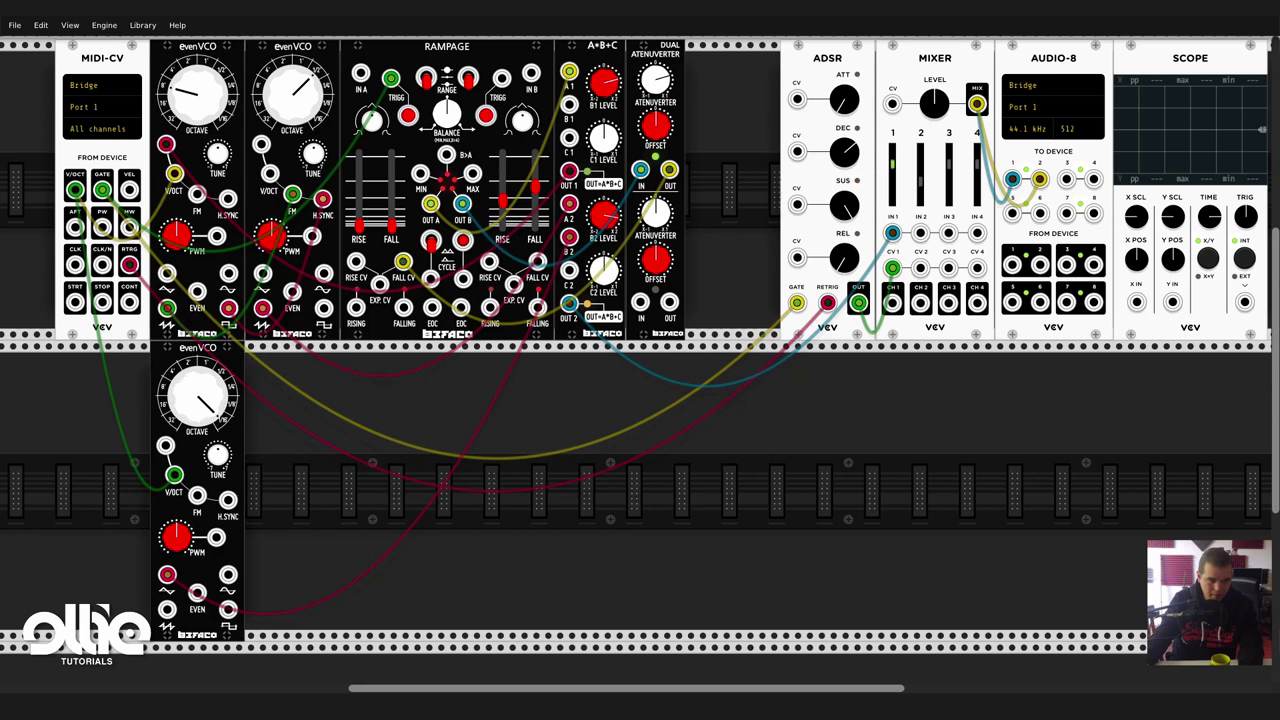
left_click_drag(199, 396, 199, 646)
left_click_drag(168, 576, 232, 581)
scroll(229, 578, "up", 1)
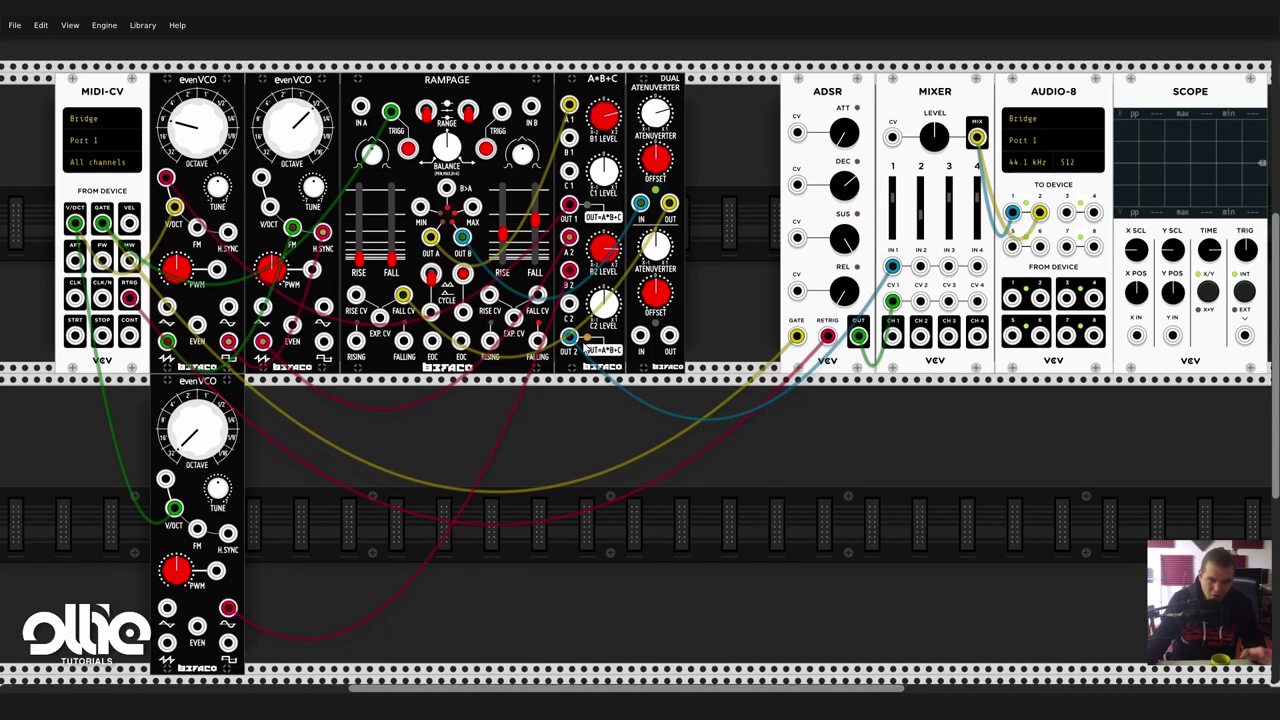
left_click_drag(197, 437, 197, 418)
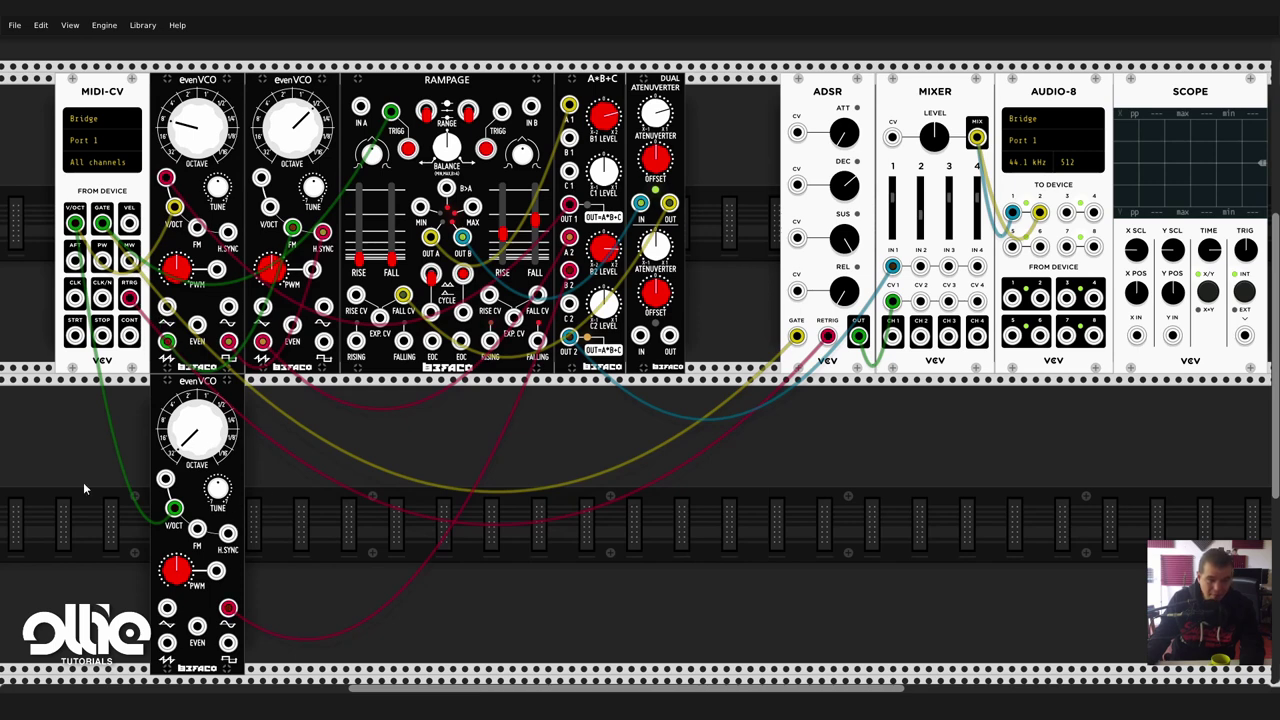
Patch the first EvenVCO's sine output into the third EvenVCO's FM input and raise the third's octave slightly.
left_click_drag(199, 534, 228, 357)
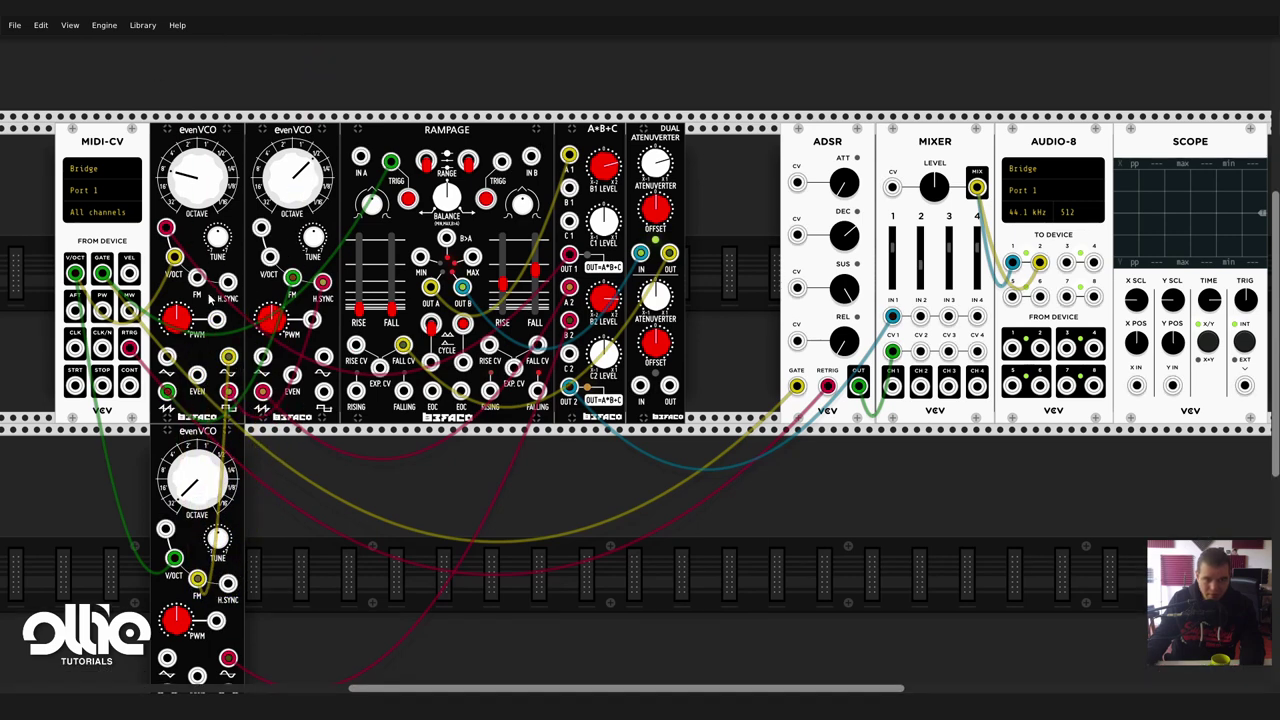
scroll(243, 505, "down", 2)
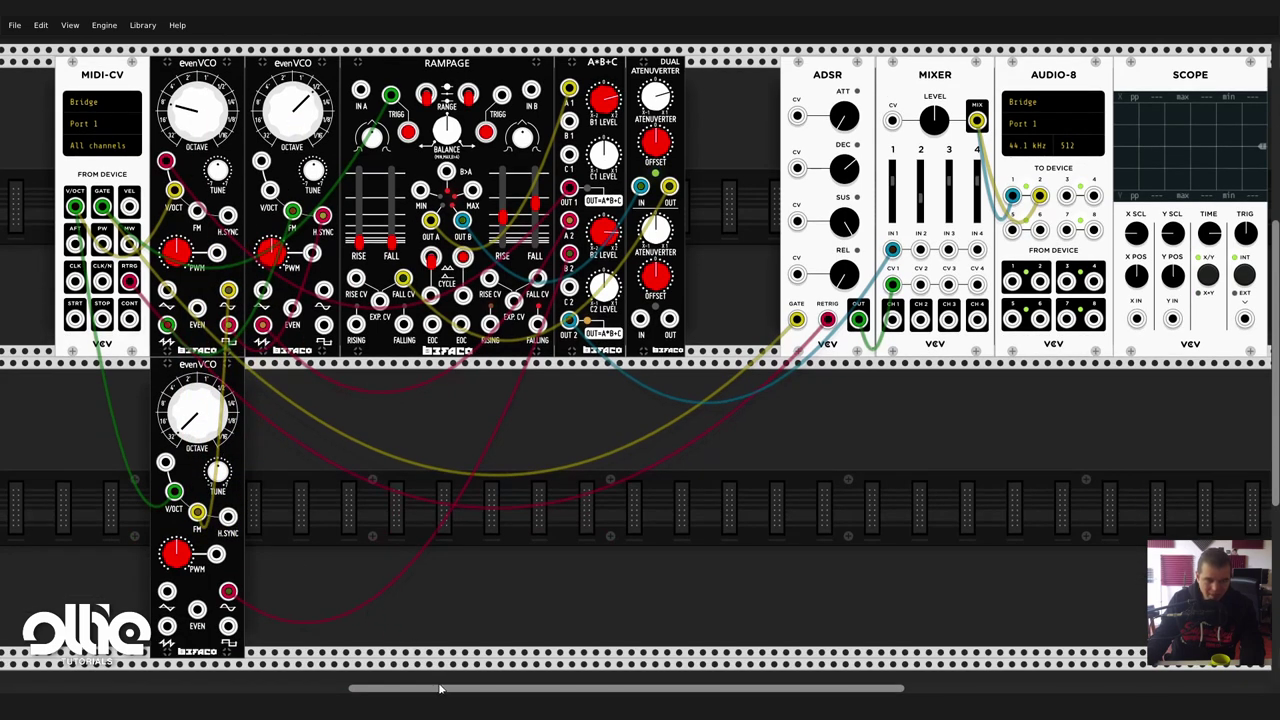
scroll(401, 604, "up", 1)
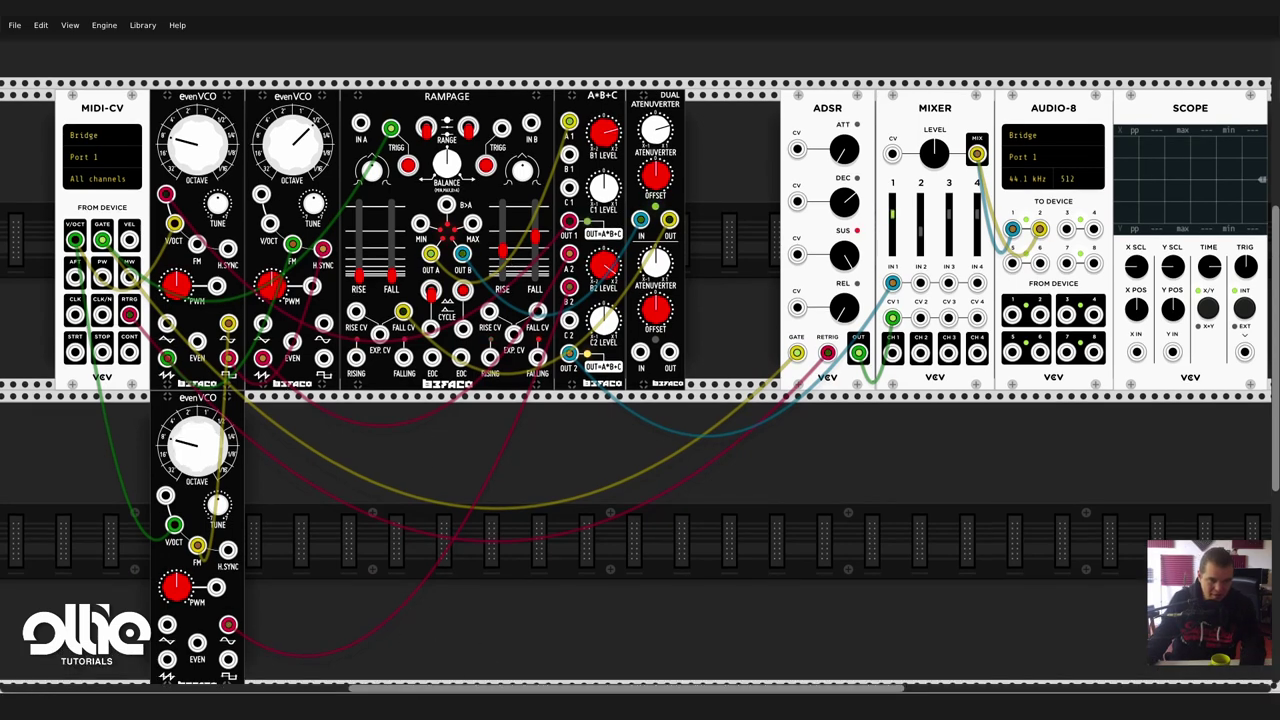
Hard-sync the third EvenVCO to the first's square output and sweep the third's octave up and back to minimum.
left_click_drag(229, 551, 237, 365)
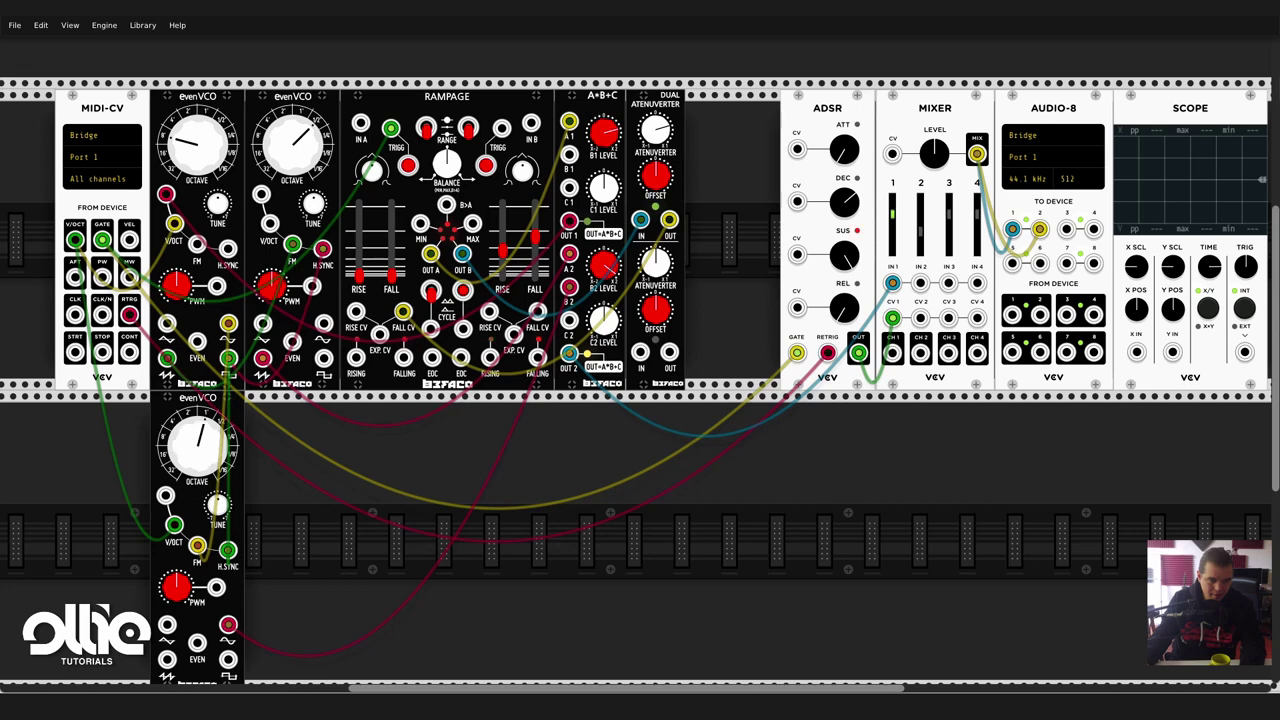
left_click_drag(198, 445, 198, 425)
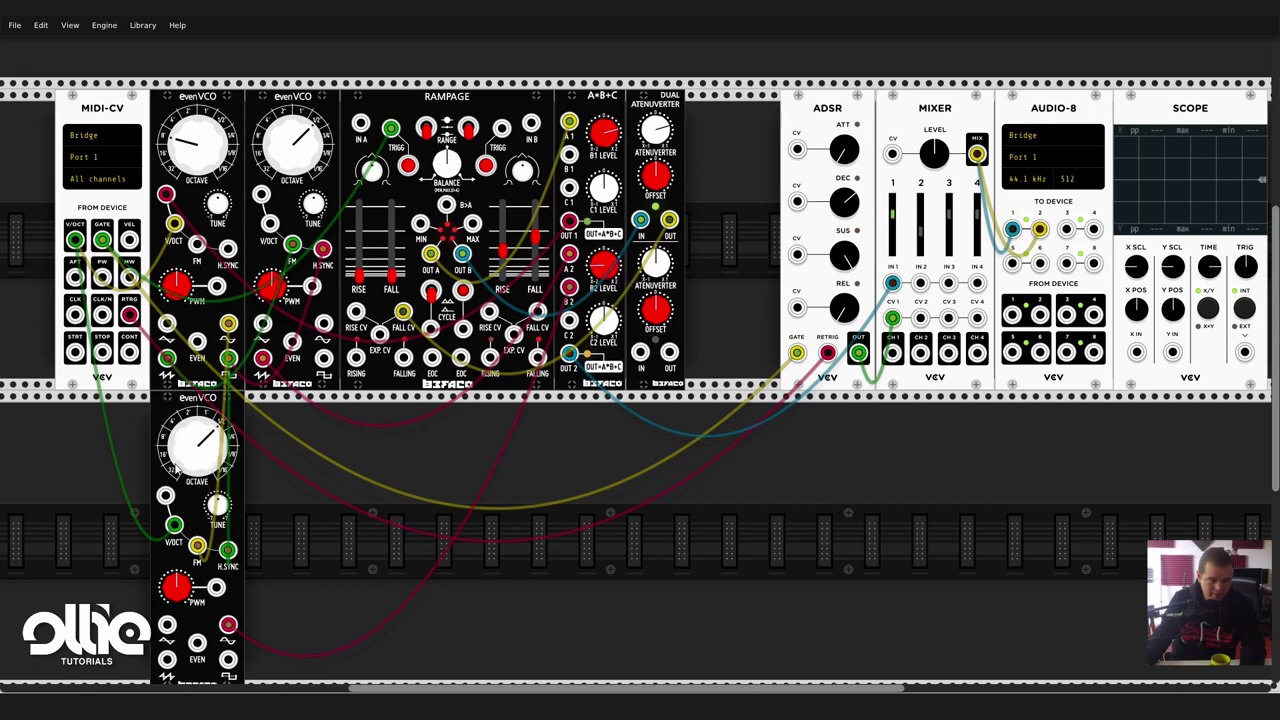
left_click_drag(198, 446, 198, 466)
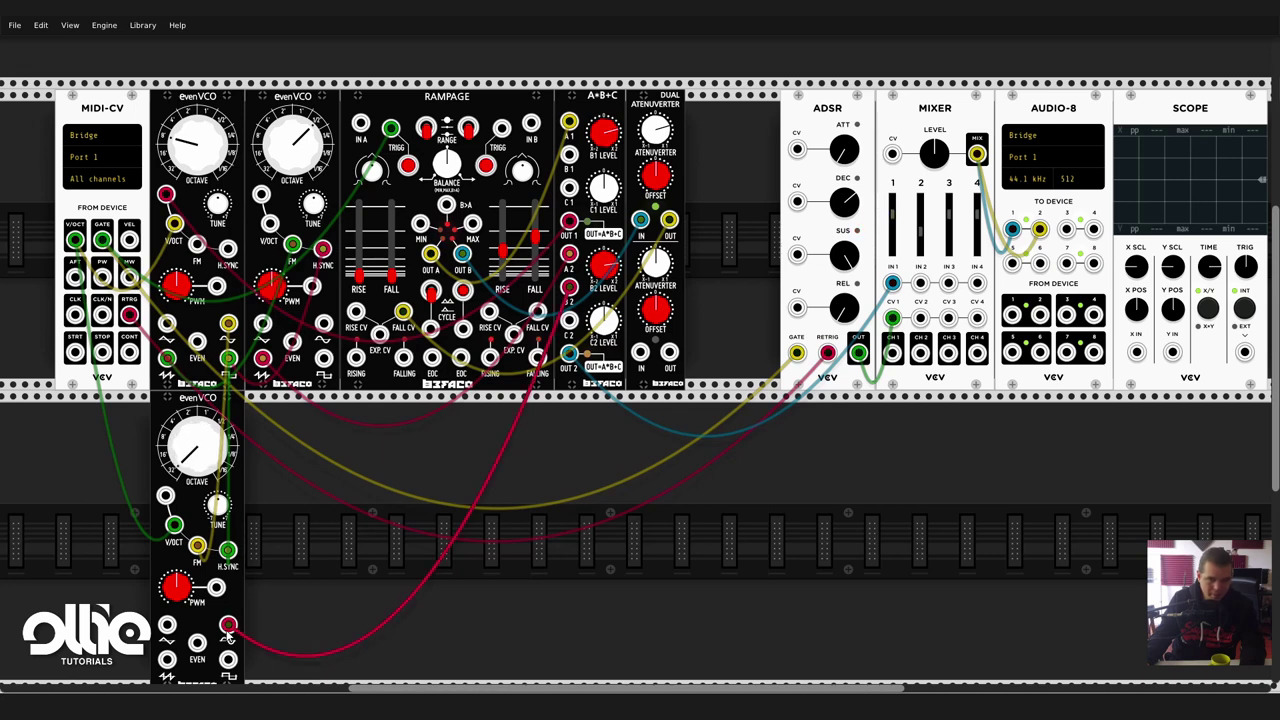
Switch the third EvenVCO's output to sawtooth, take its FM from the first EvenVCO's triangle output, and raise its octave.
left_click_drag(228, 628, 167, 654)
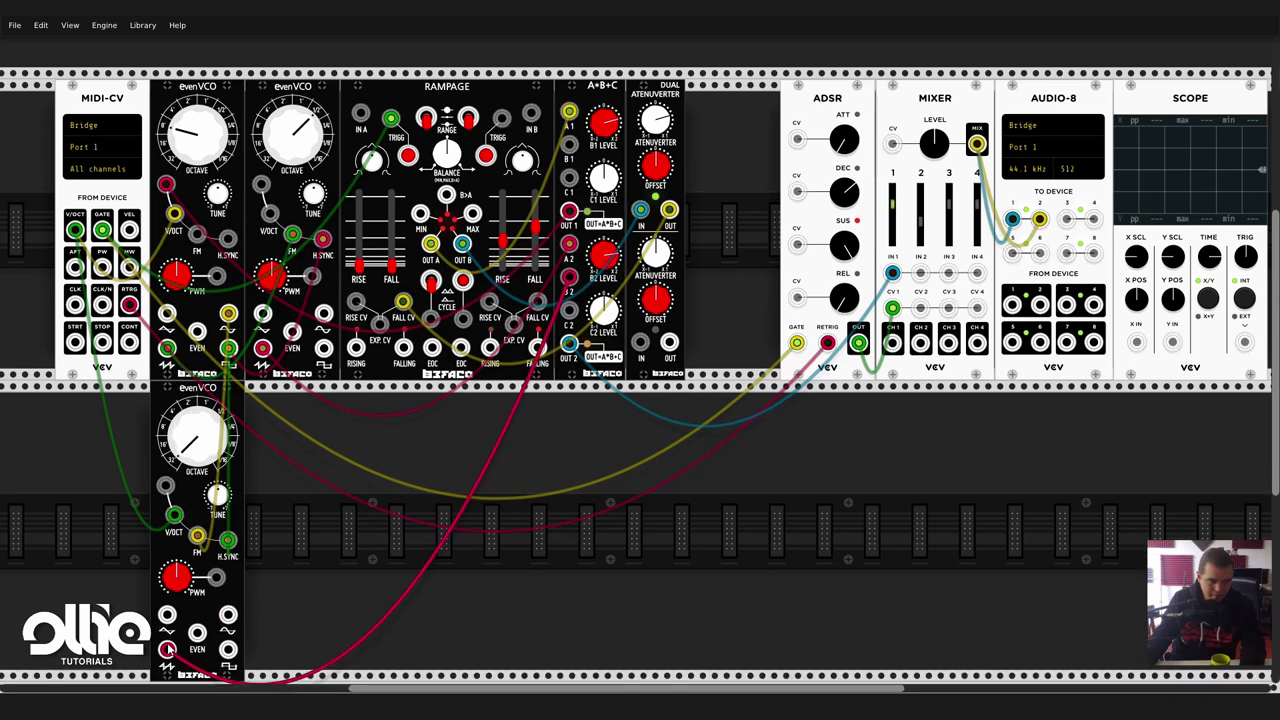
scroll(231, 614, "up", 1)
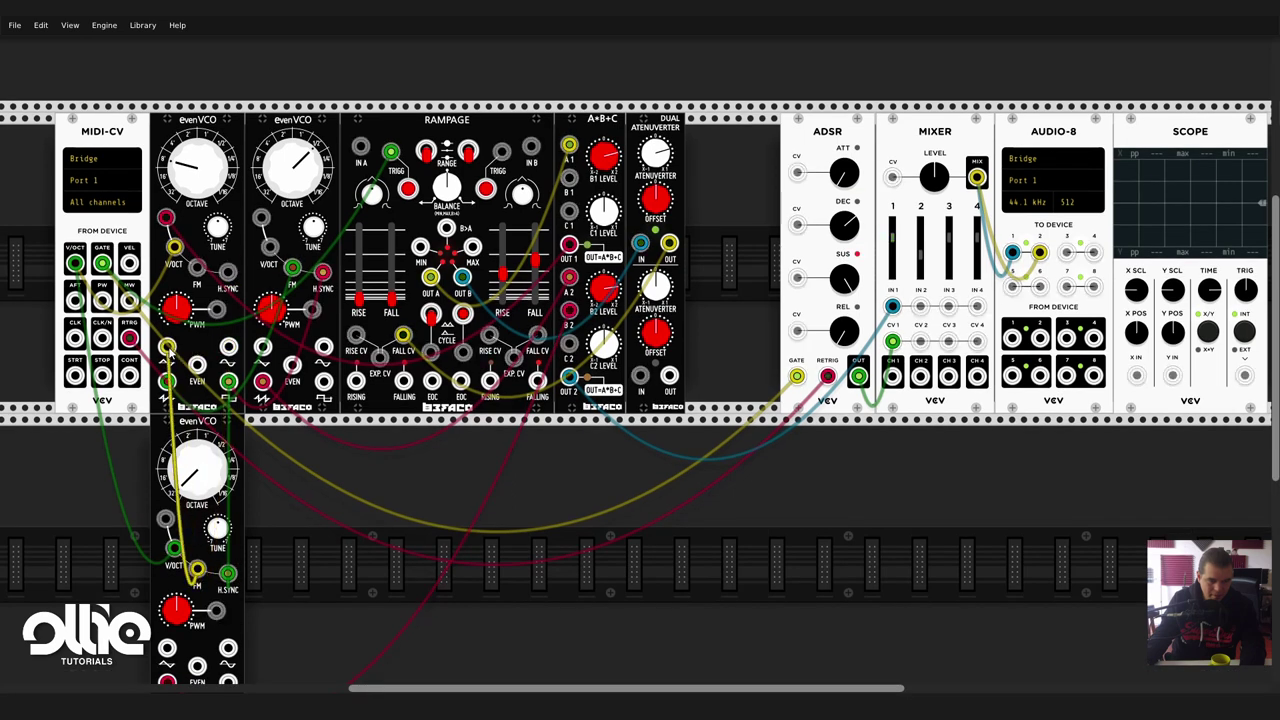
scroll(220, 452, "down", 1)
left_click_drag(220, 452, 220, 438)
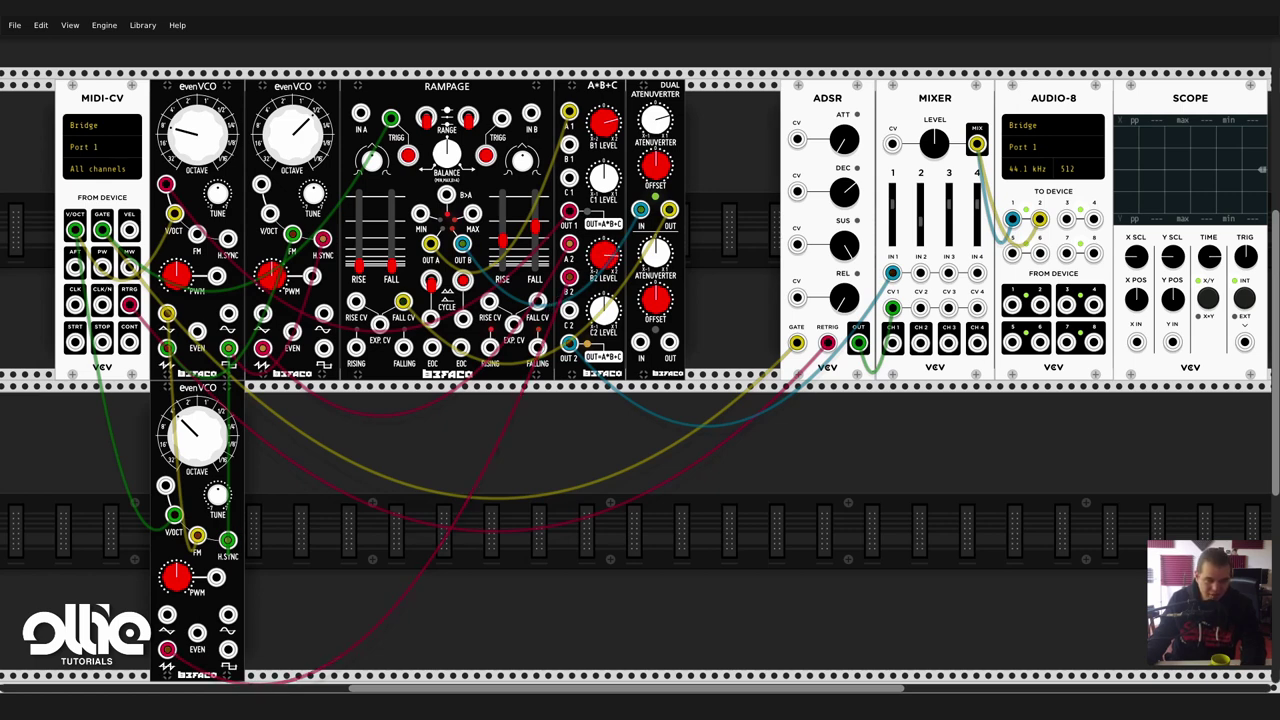
Unplug the V/OCT cable from the third EvenVCO and raise its octave to just past the middle of the range.
left_click_drag(198, 447, 198, 430)
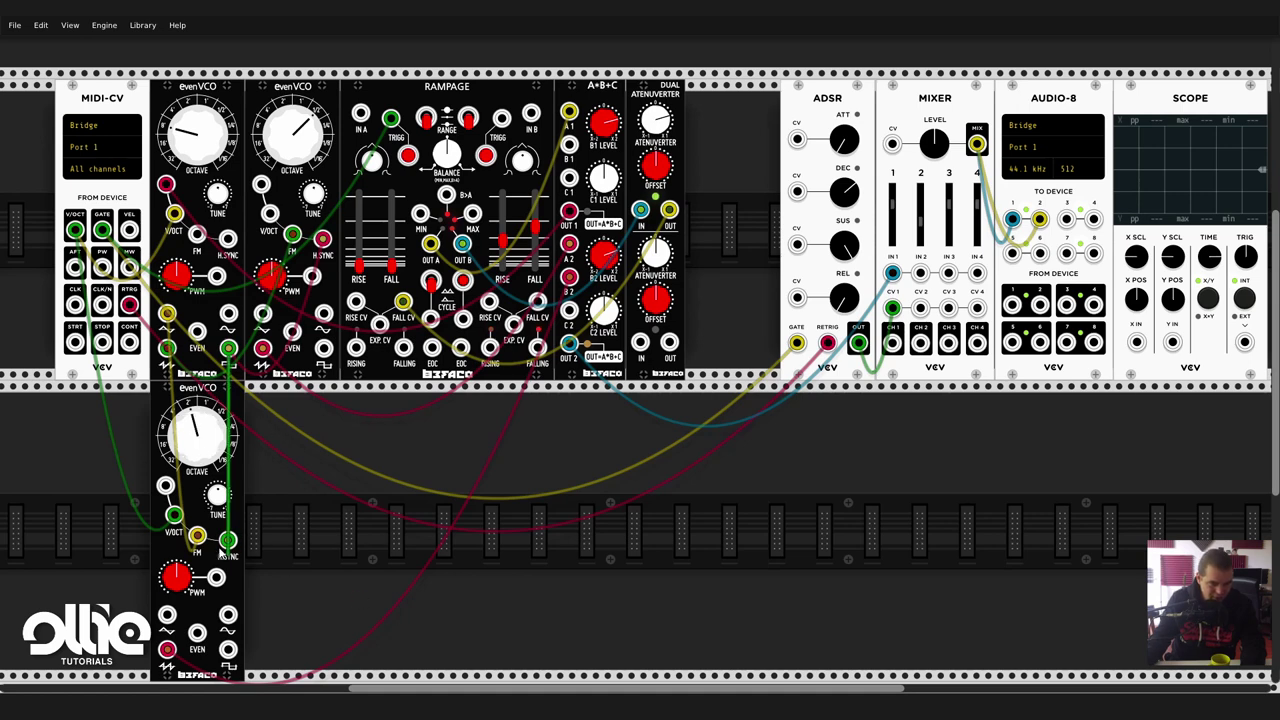
left_click_drag(173, 513, 177, 520)
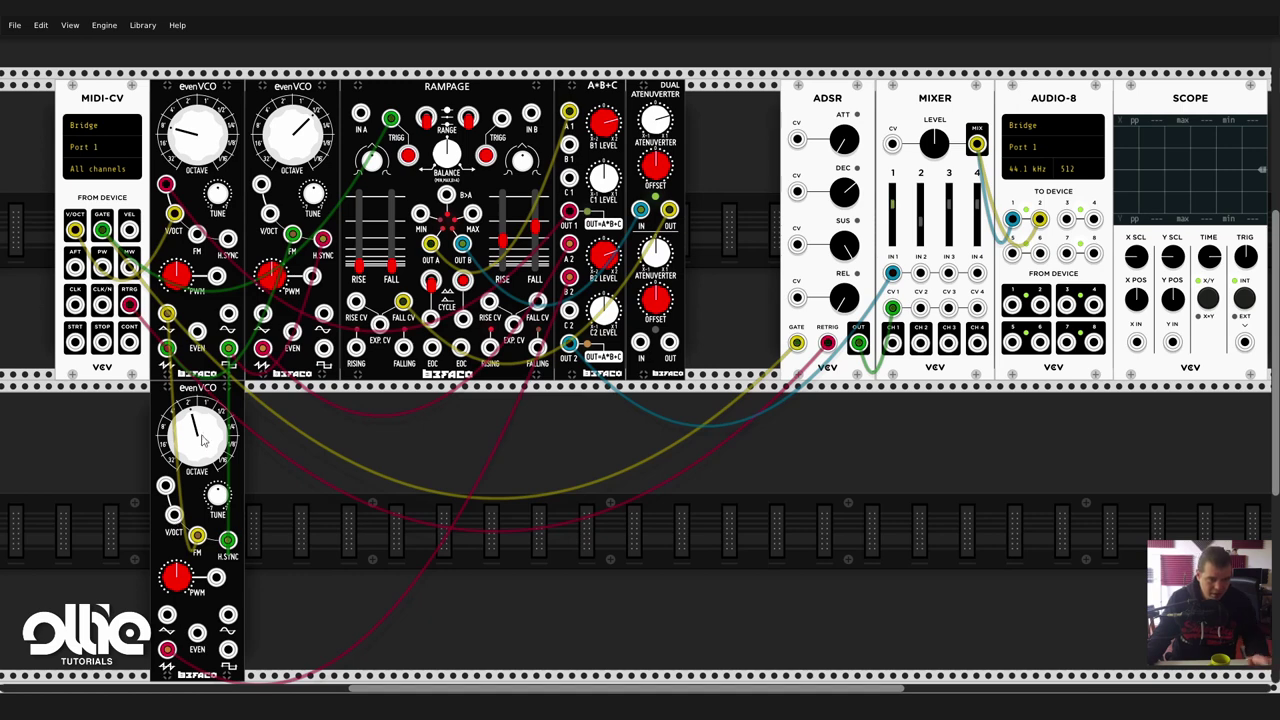
left_click_drag(205, 439, 205, 427)
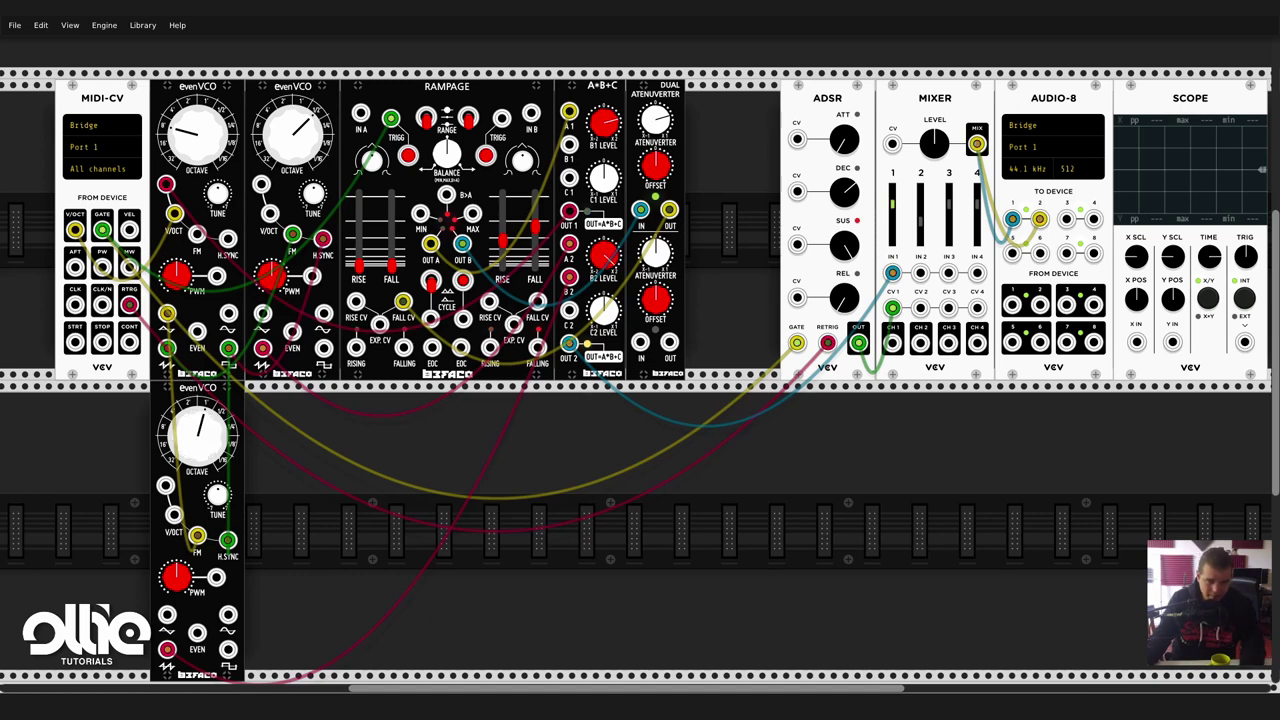
Switch the third EvenVCO's output feeding A*B+C to square, unplug its FM cable and lower its octave to minimum.
left_click_drag(569, 244, 228, 650)
scroll(230, 650, "down", 2)
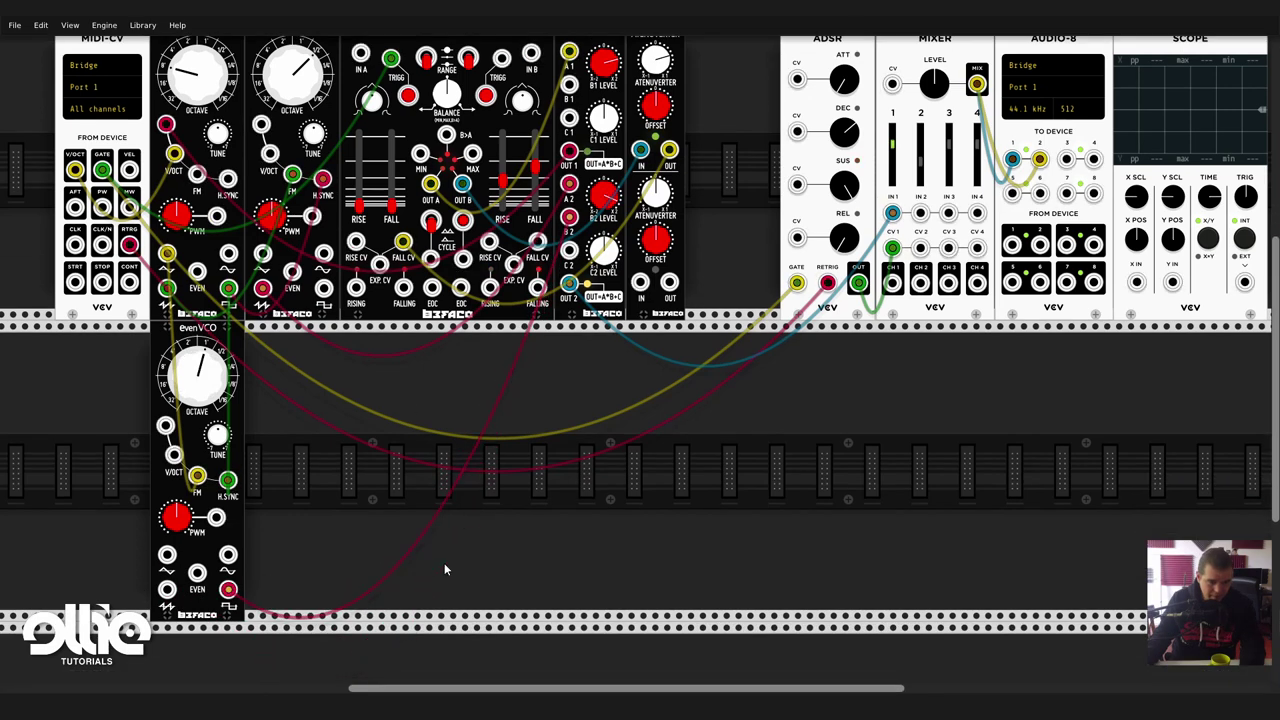
scroll(444, 562, "up", 2)
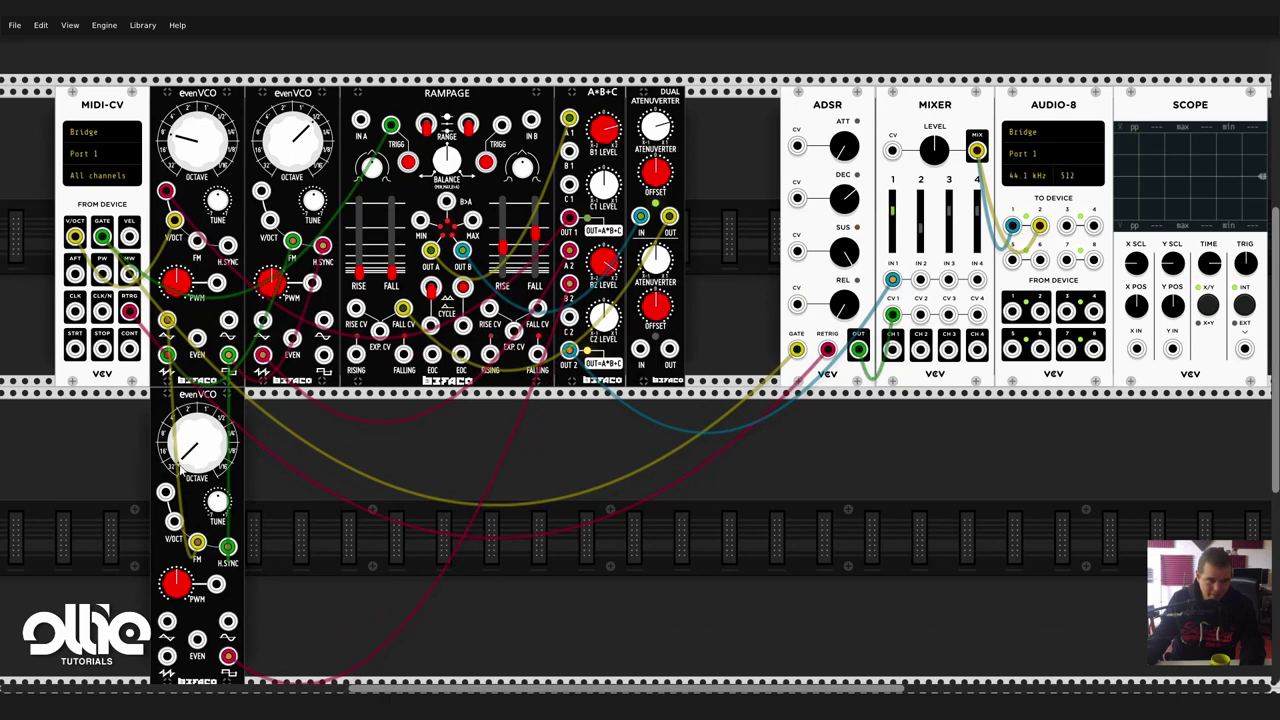
left_click_drag(198, 441, 198, 451)
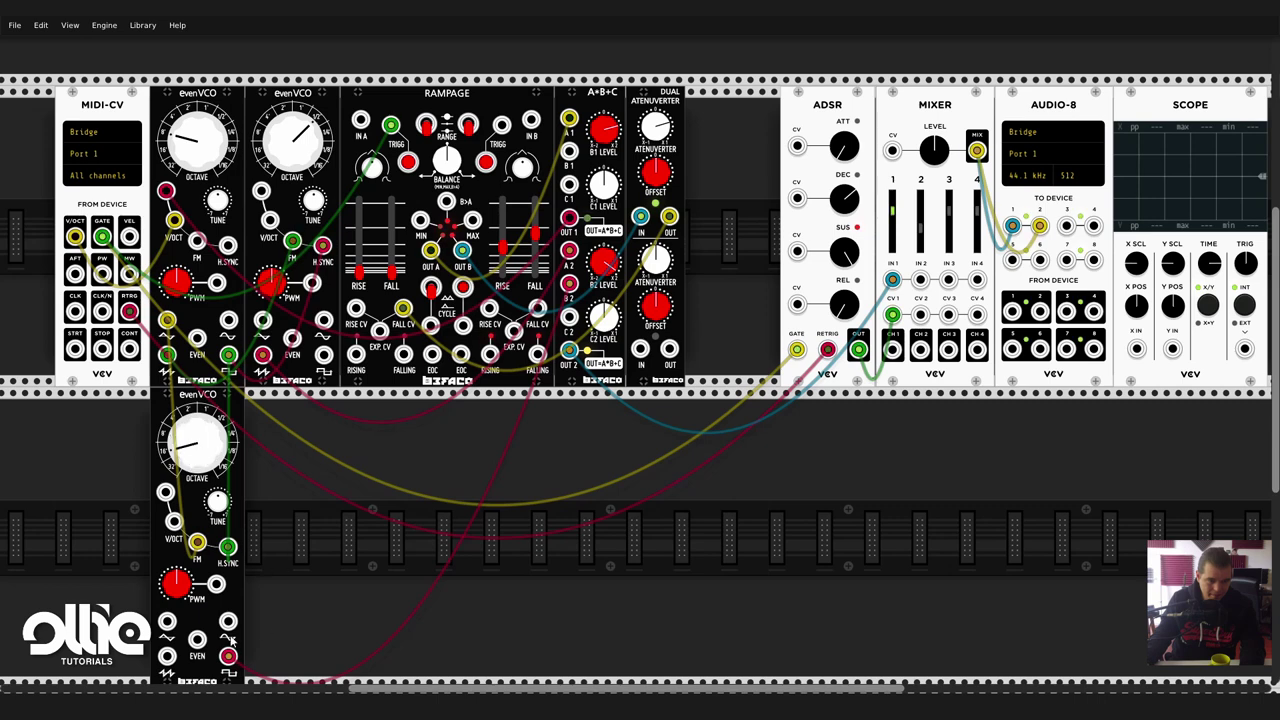
right_click(204, 544)
left_click_drag(197, 442, 197, 472)
scroll(180, 336, "down", 1)
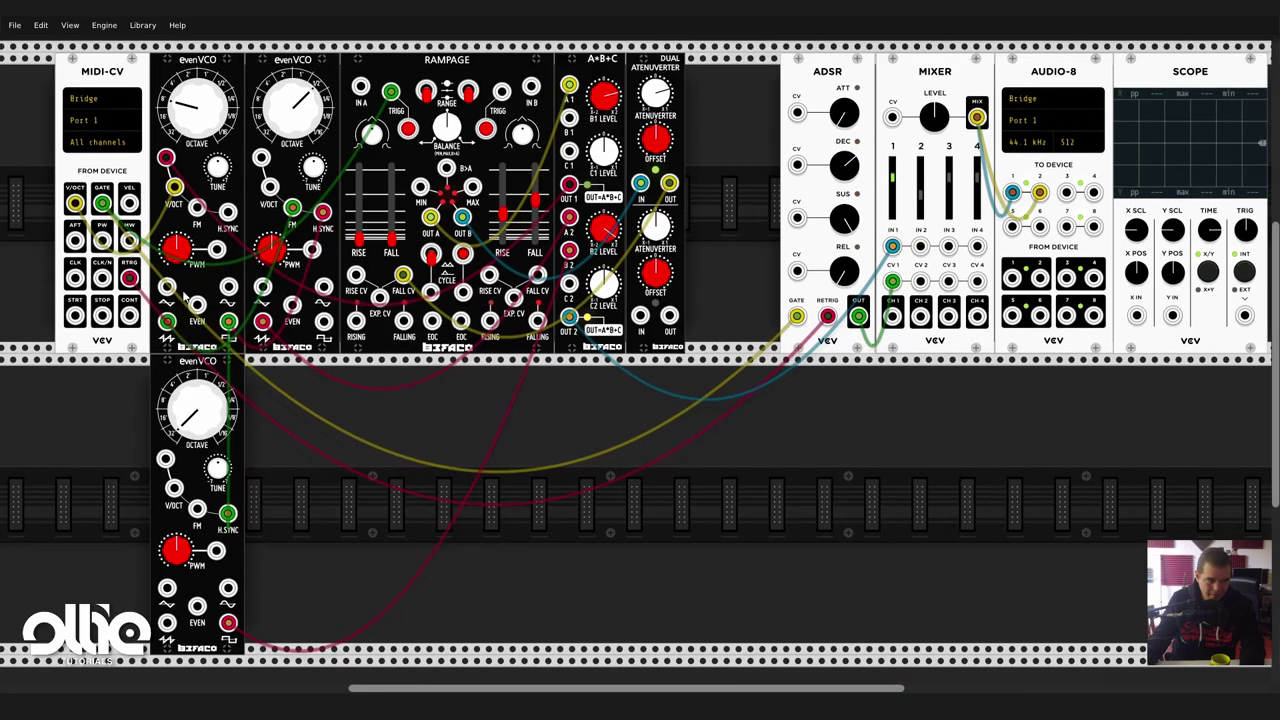
Patch the first EvenVCO's triangle output into the third EvenVCO's FM input.
left_click_drag(166, 287, 197, 508)
scroll(317, 532, "up", 1)
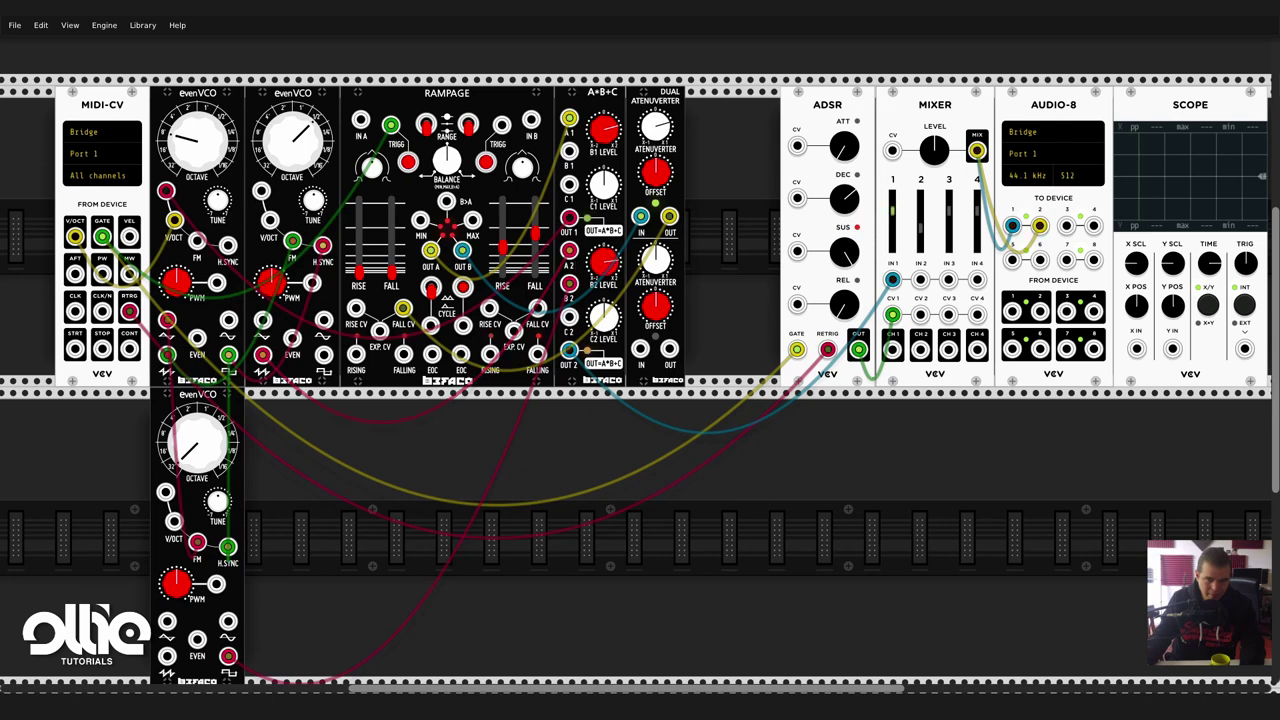
scroll(531, 367, "down", 1)
scroll(531, 367, "up", 1)
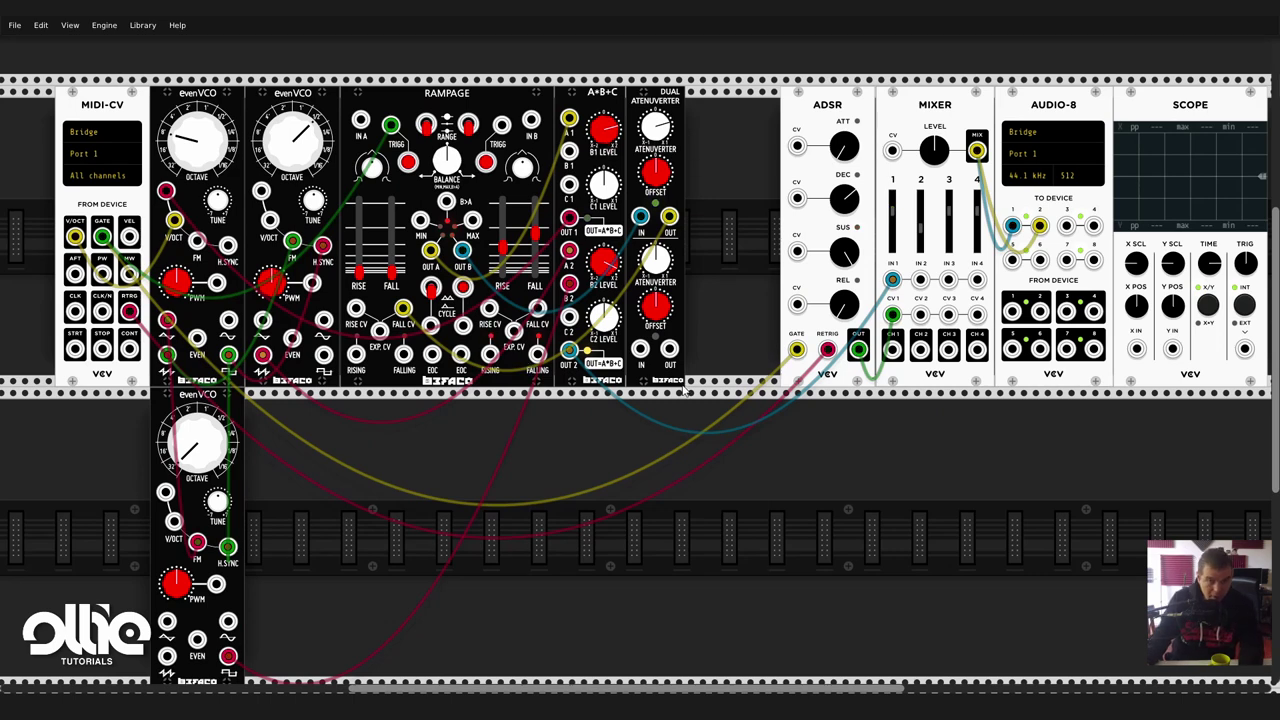
scroll(700, 507, "down", 1)
scroll(700, 507, "up", 1)
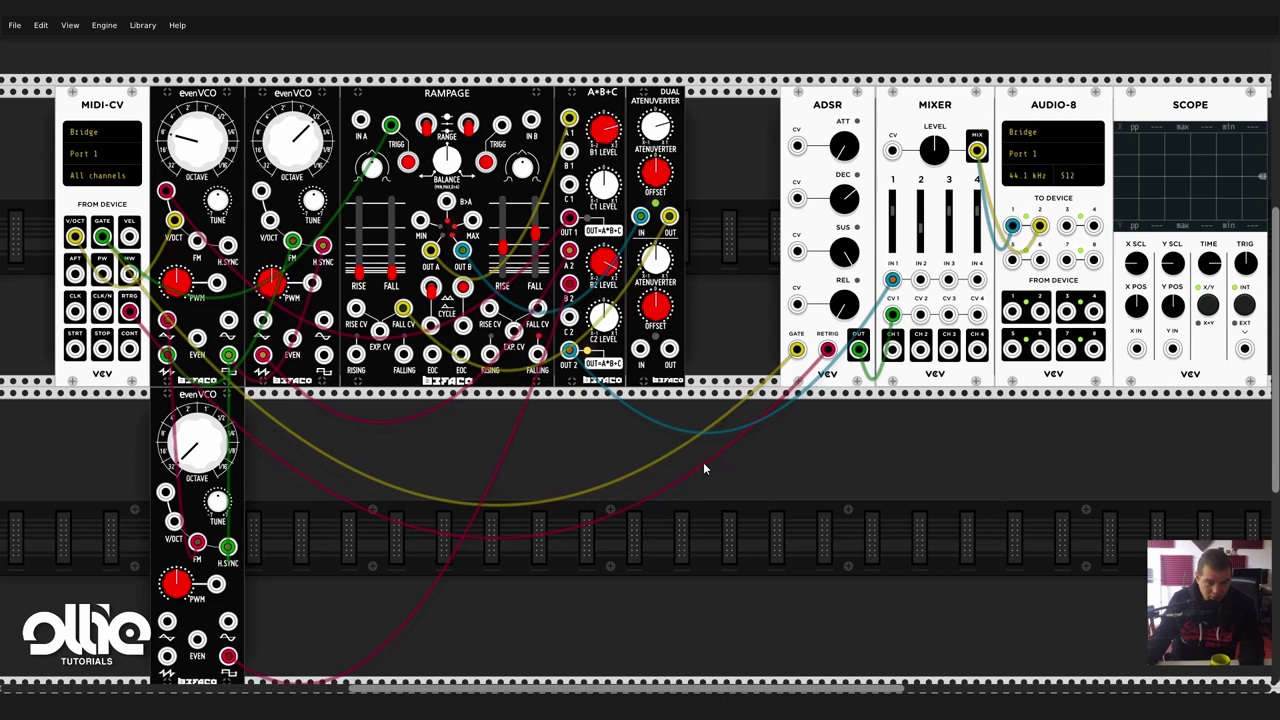
Reset the module browser filters, search for "zo" and place the Zzzorb filter in the second row below the ADSR.
right_click(647, 579)
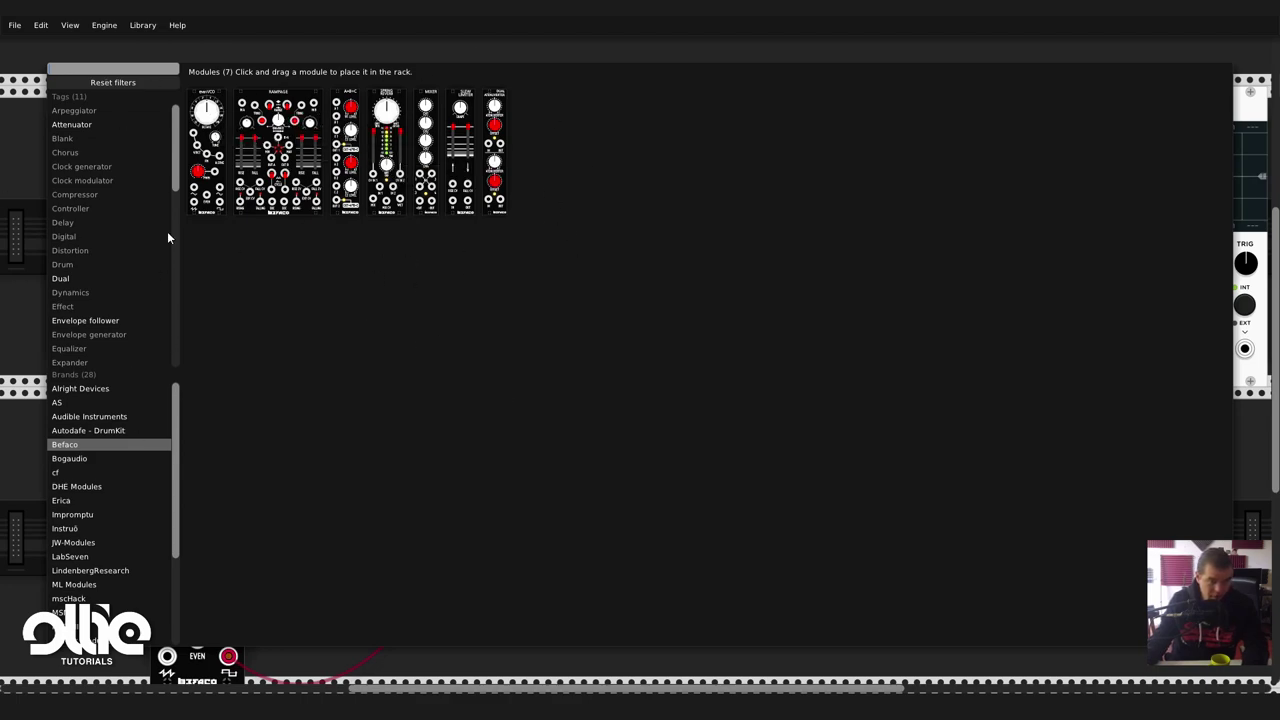
left_click(116, 84)
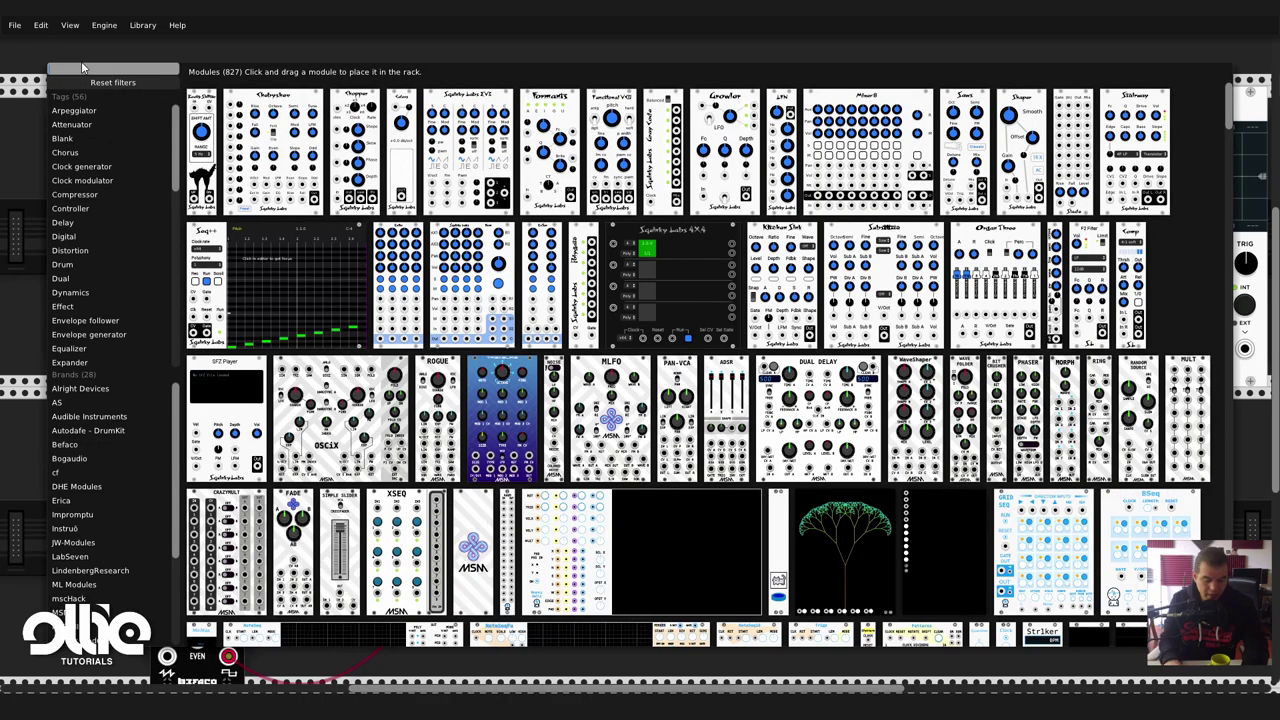
type("zo")
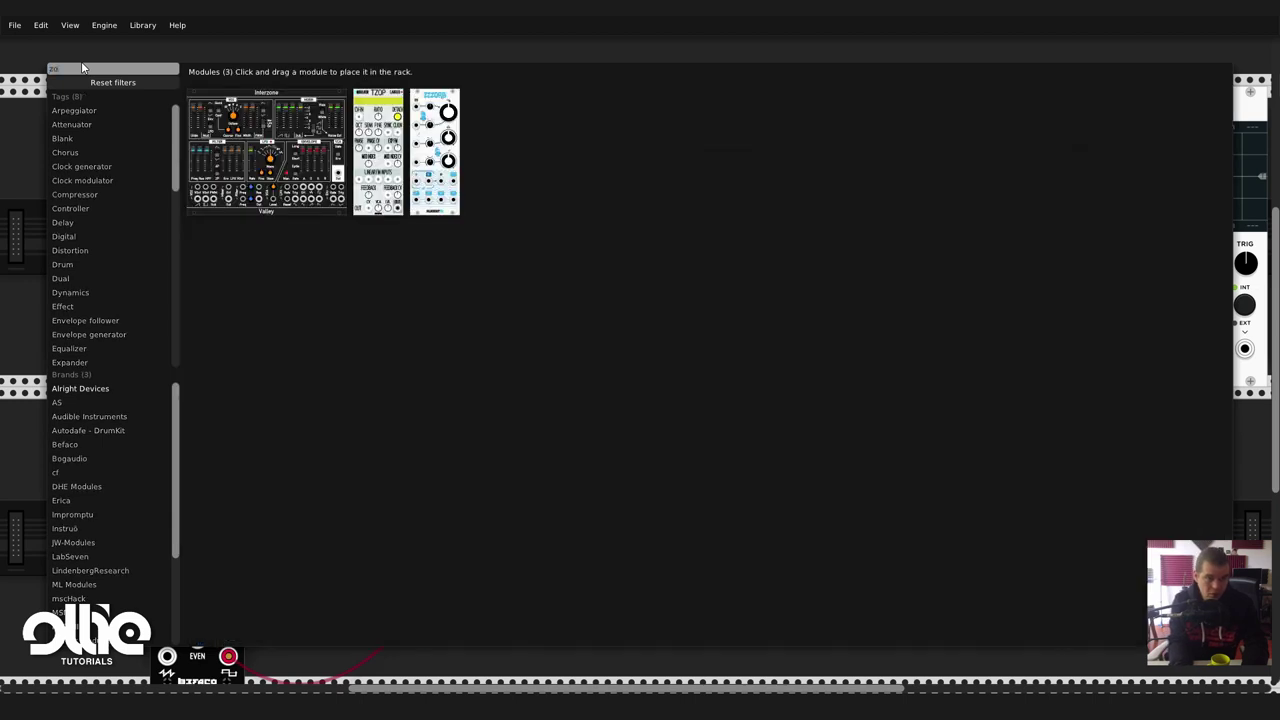
key("BackSpace")
type("o")
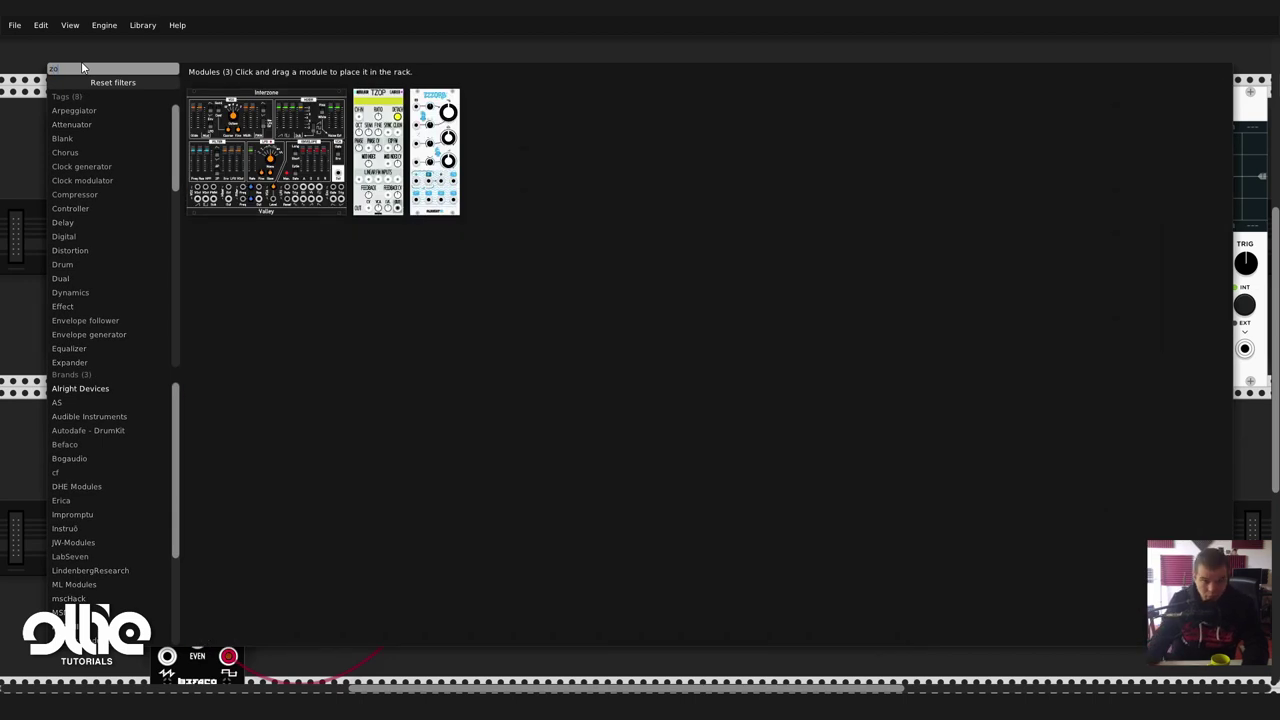
left_click(450, 150)
left_click_drag(456, 70, 745, 517)
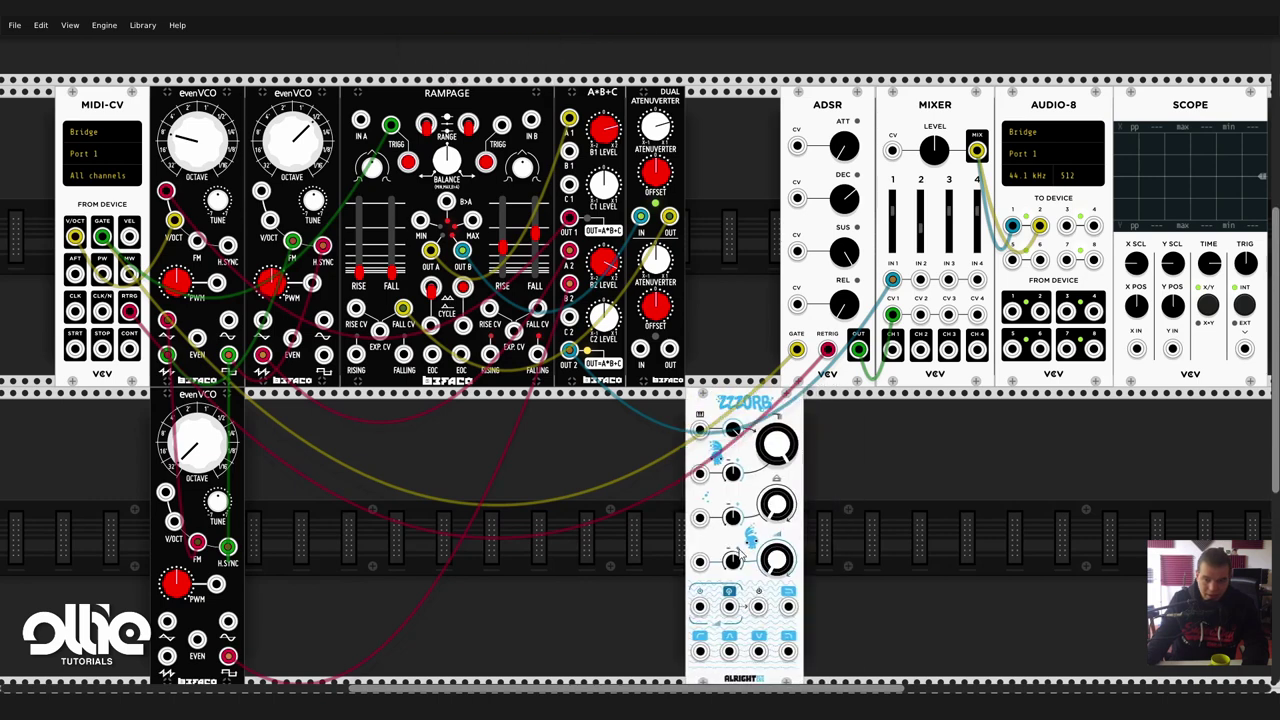
Route A*B+C's OUT 2 through the Zzzorb, send its second filter output to the mixer's IN 1, and adjust its uppermost large knob.
scroll(727, 440, "down", 1)
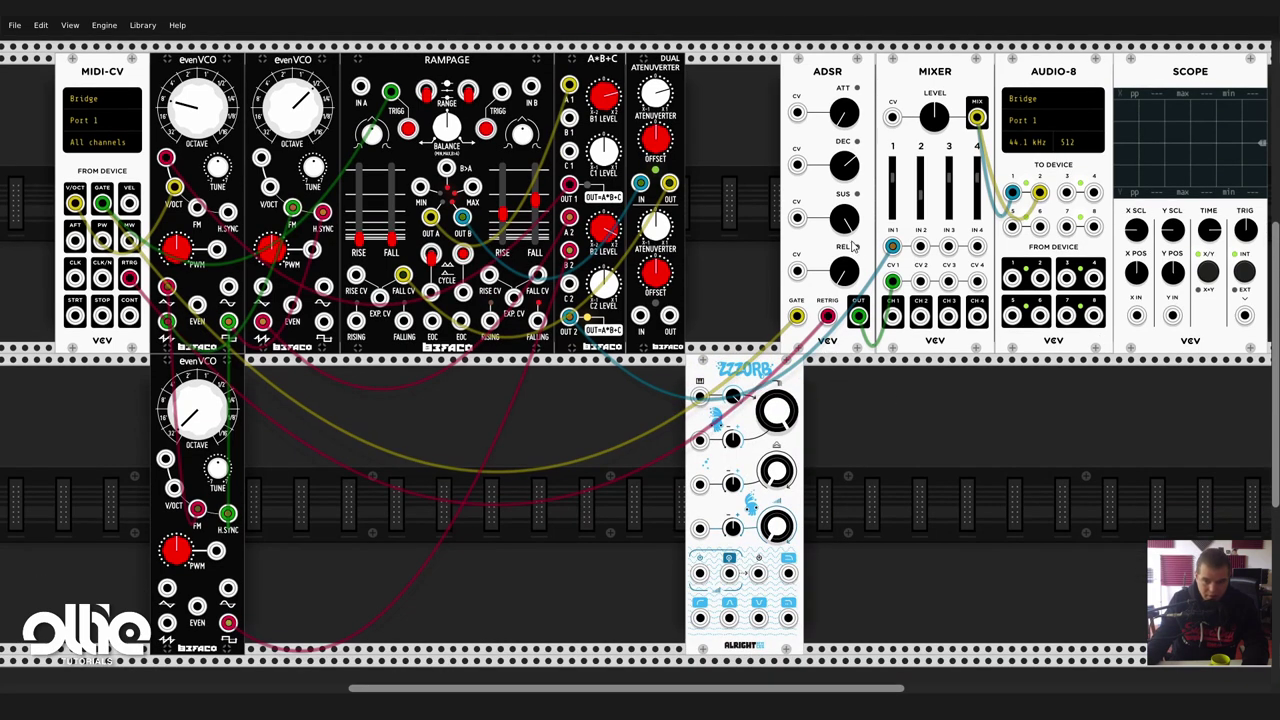
left_click_drag(893, 248, 758, 572)
scroll(787, 614, "up", 1)
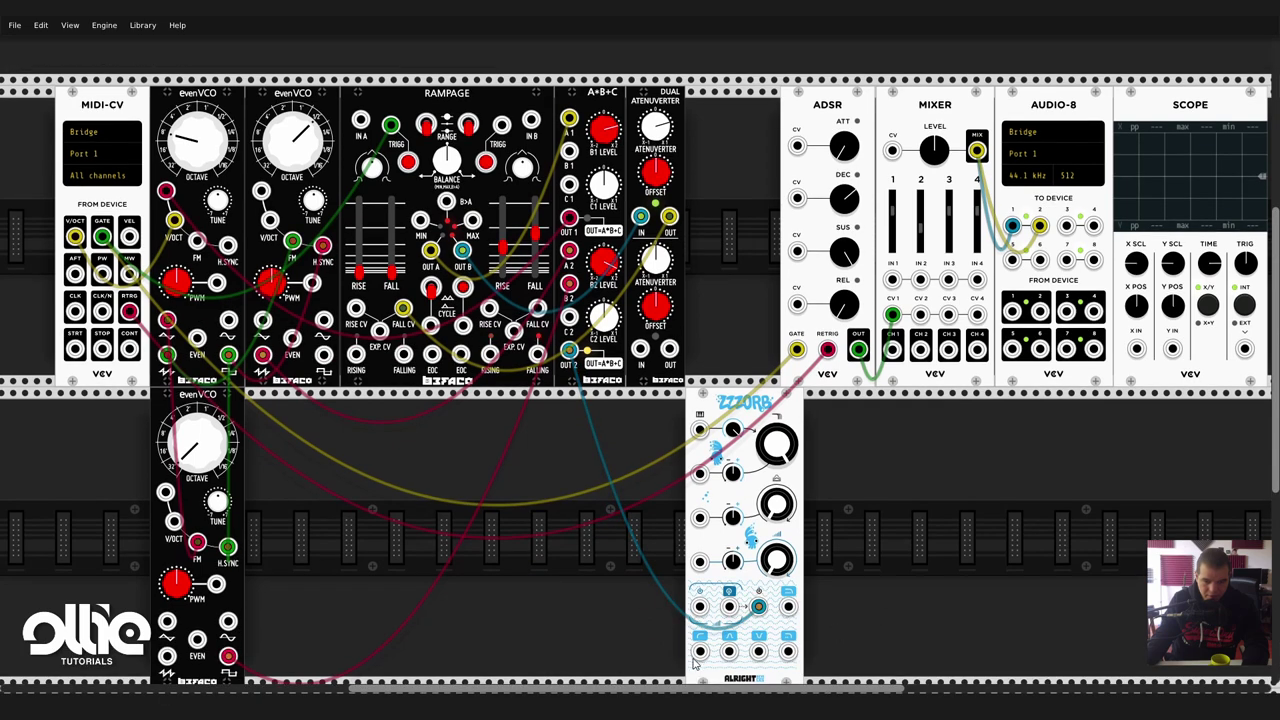
scroll(707, 655, "down", 3)
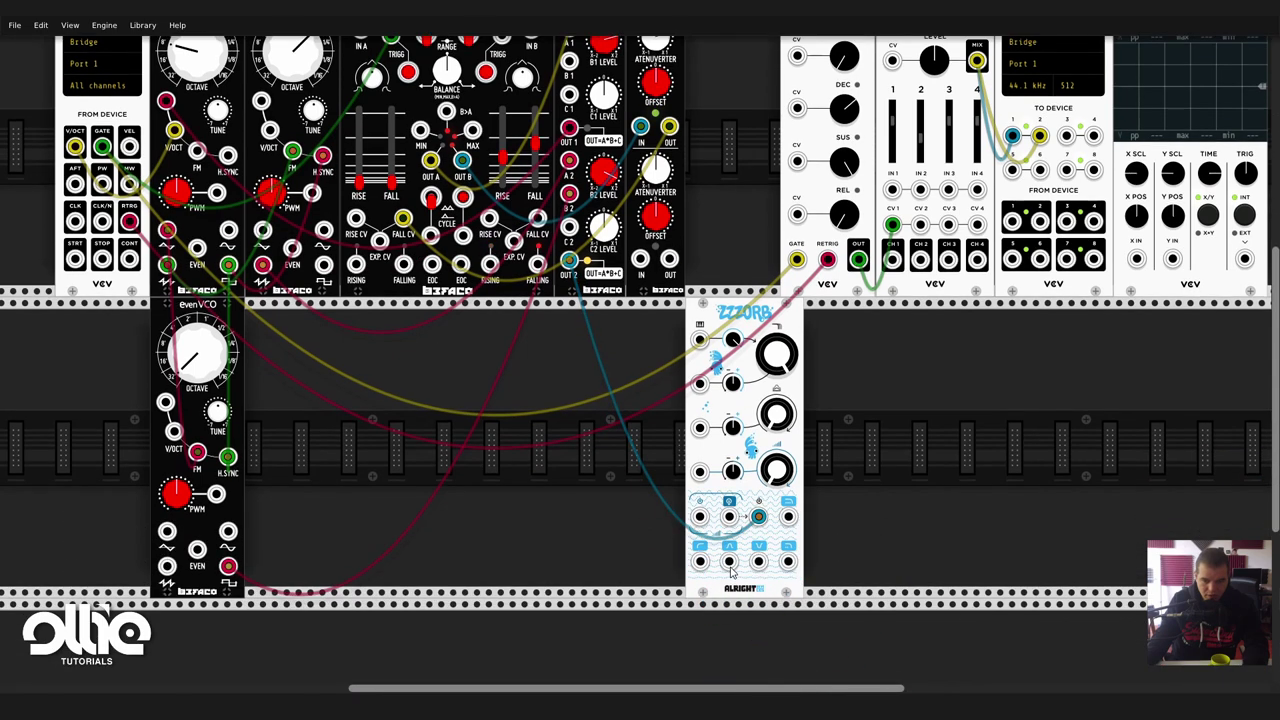
left_click_drag(729, 561, 892, 189)
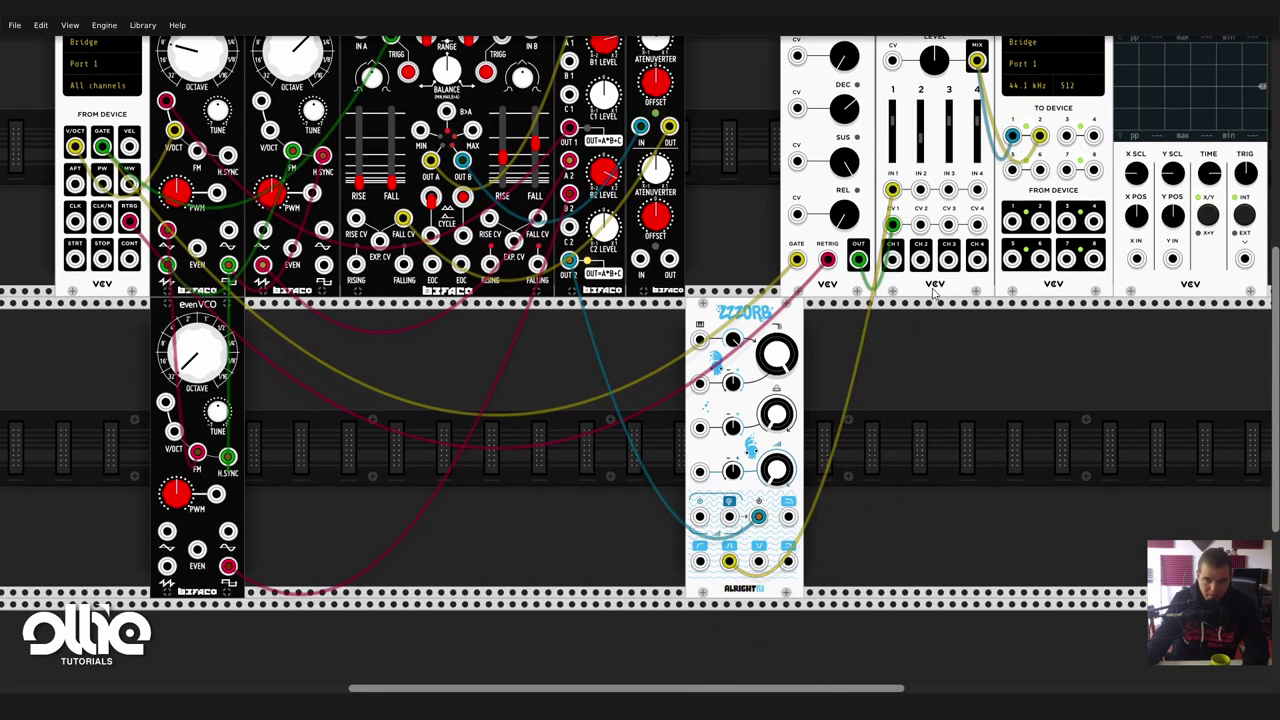
scroll(788, 396, "up", 2)
left_click_drag(788, 396, 788, 384)
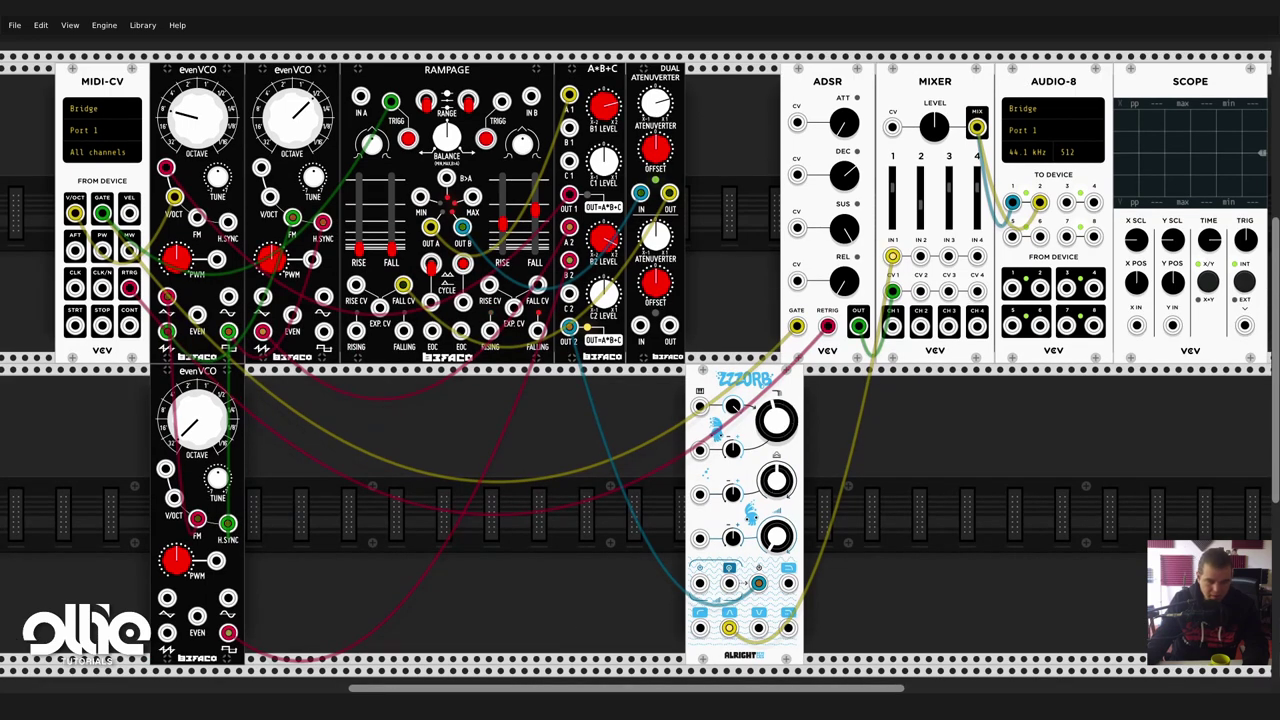
Switch to Ableton Live, play the arrangement with the patch, and turn on the Delay device on the VCV-Bridge track.
key("alt+Tab")
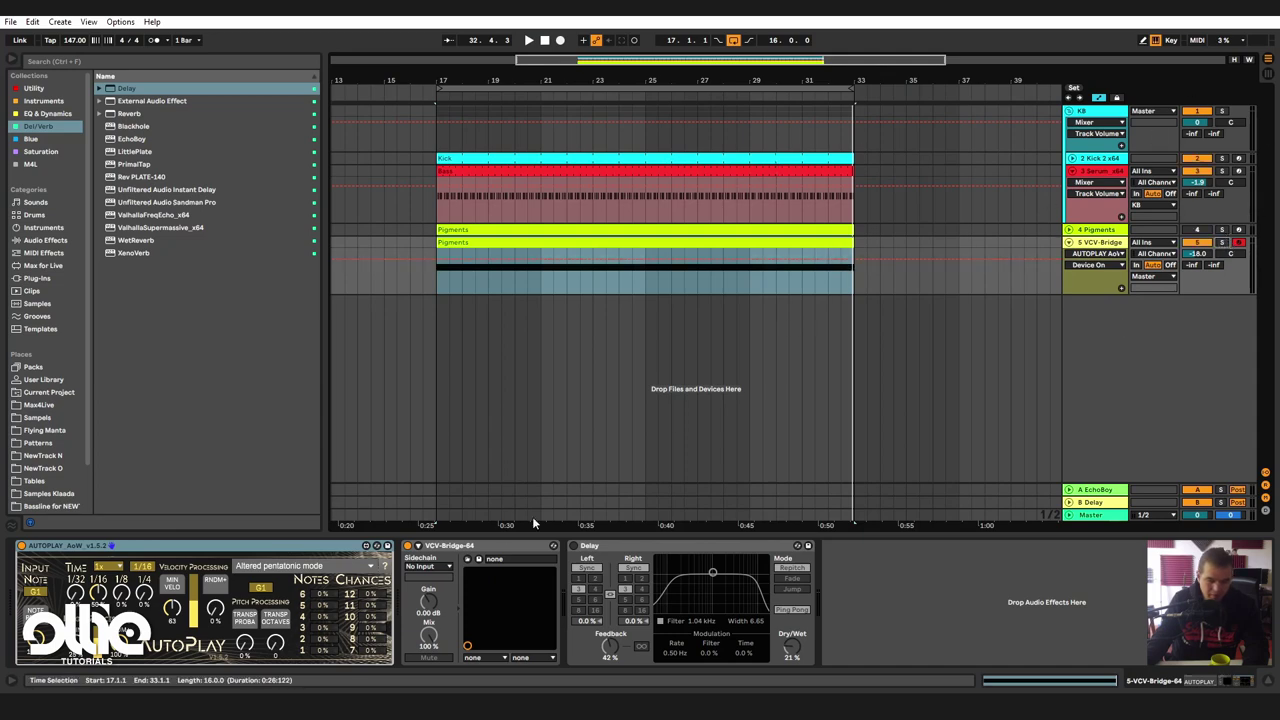
key("space")
key("alt+Tab")
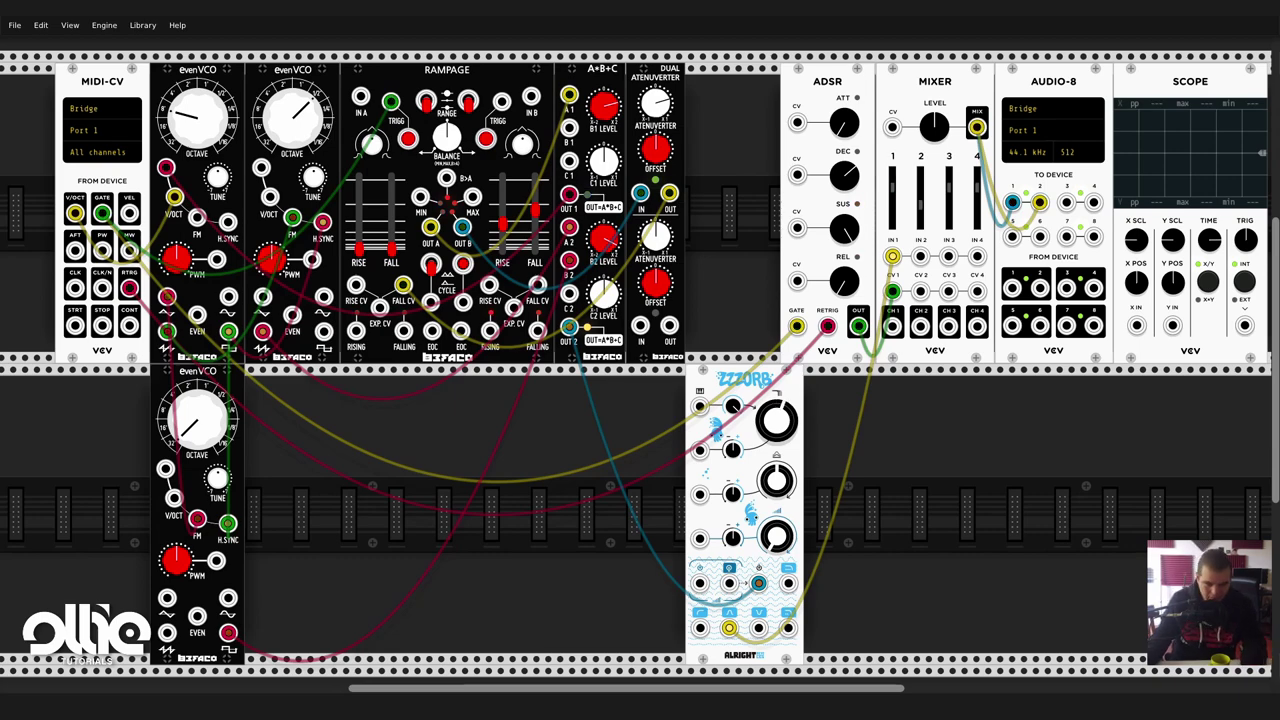
key("alt+Tab")
left_click(576, 545)
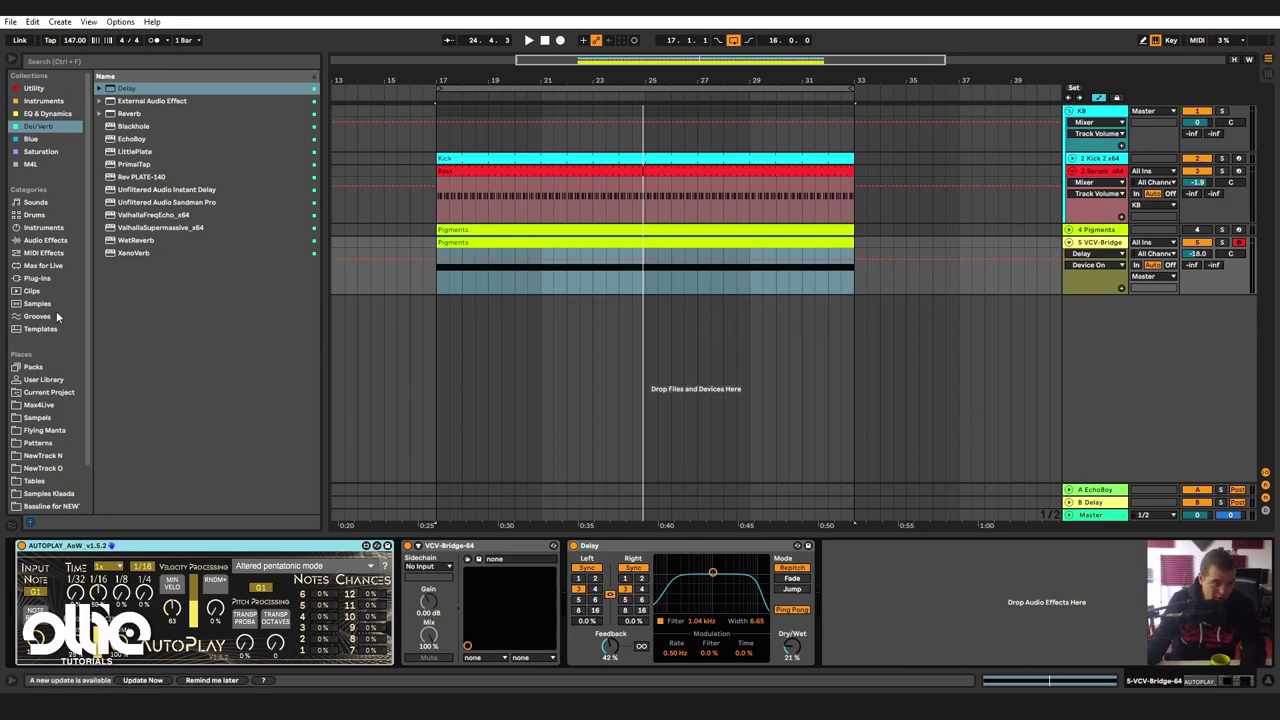
Search the plug-ins for "Serum" and insert SerumFX_x64 between VCV-Bridge-64 and Delay on the VCV-Bridge track.
left_click(59, 278)
left_click(78, 60)
type("Serum")
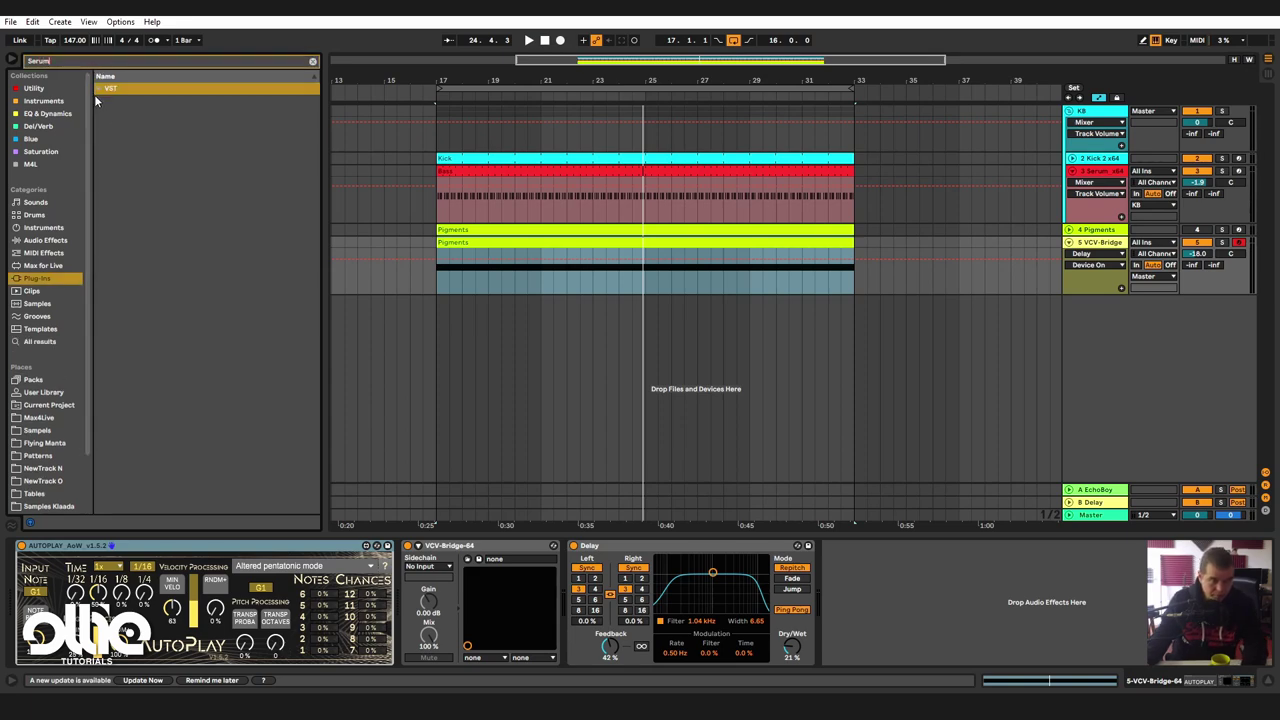
left_click(98, 88)
left_click(112, 103)
mouse_move(147, 125)
left_mouse_down()
mouse_move(594, 628)
mouse_move(649, 577)
left_mouse_up()
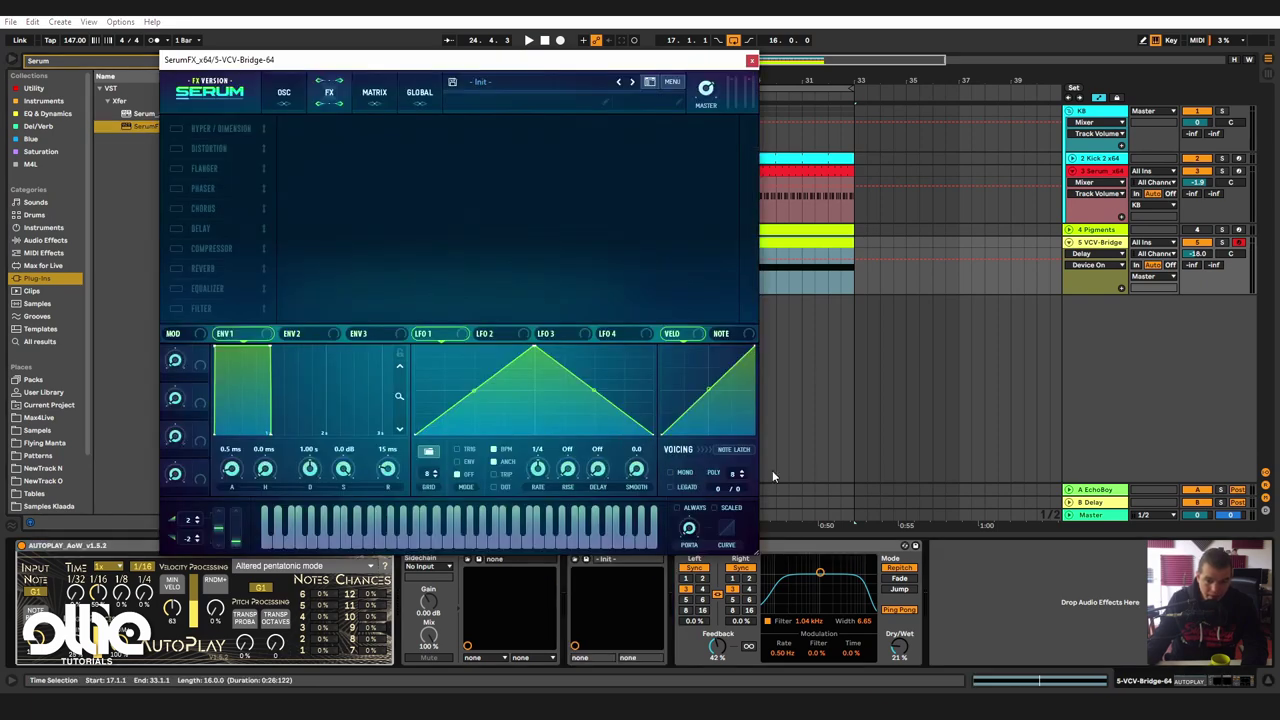
Enable note latch and the flanger in SerumFX, sync the flanger rate to BPM at 16 bar, and adjust its feedback.
left_click(735, 451)
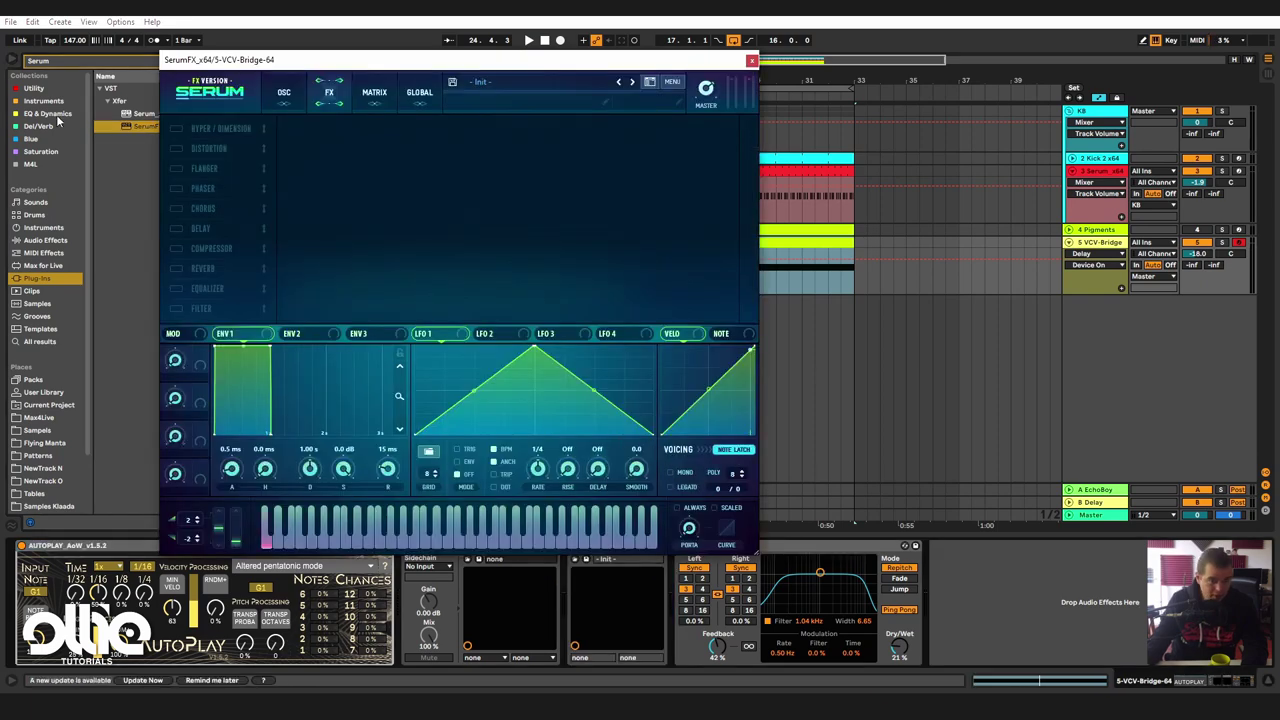
left_click_drag(442, 67, 590, 131)
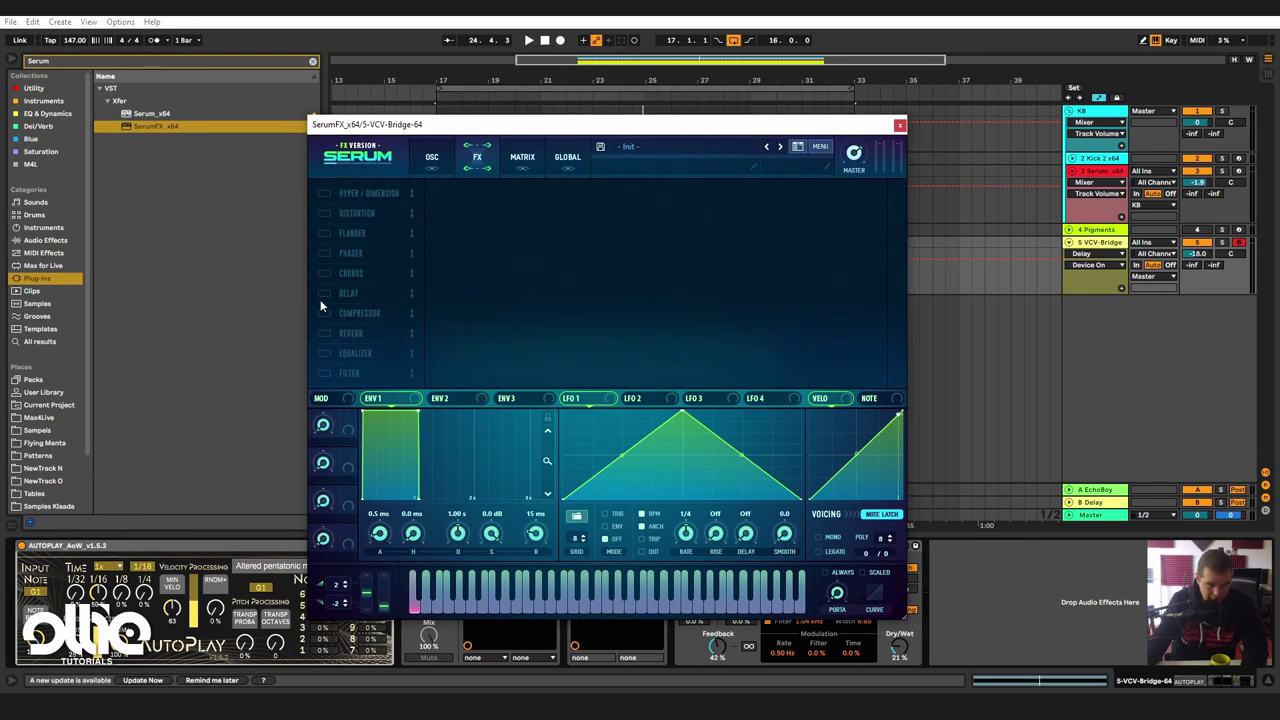
left_click(325, 233)
left_click(551, 220)
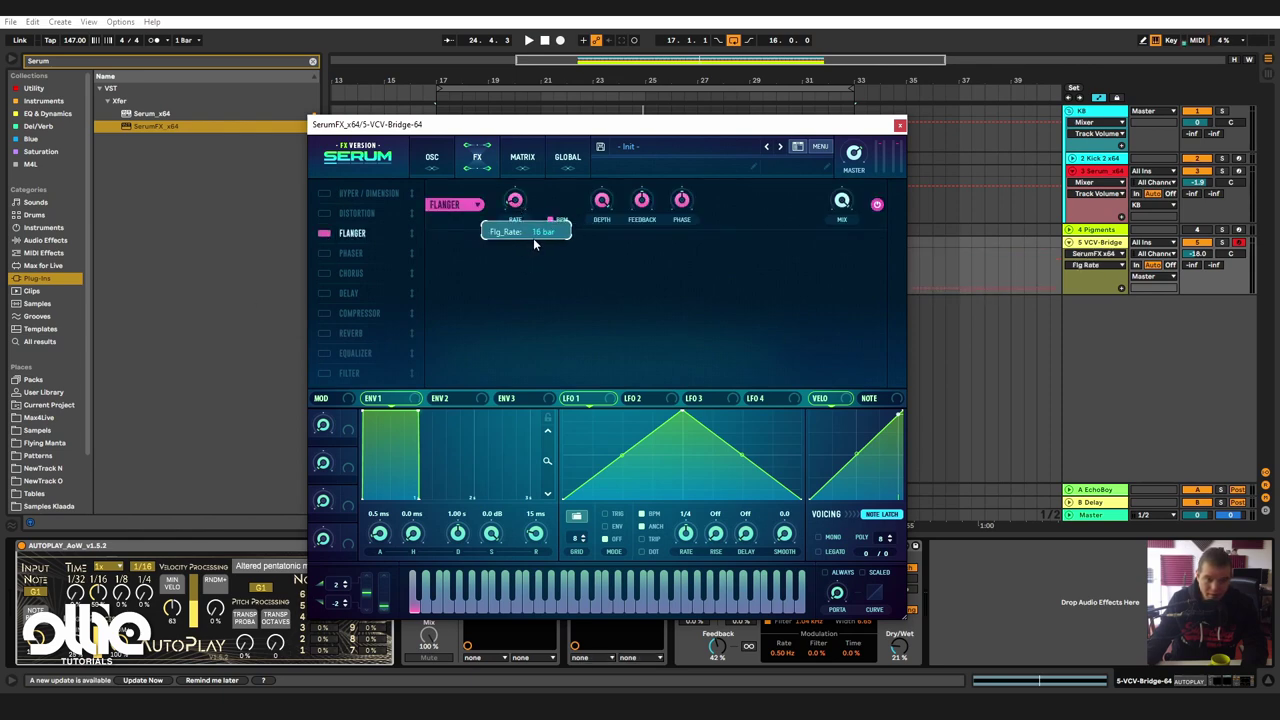
left_click(642, 203)
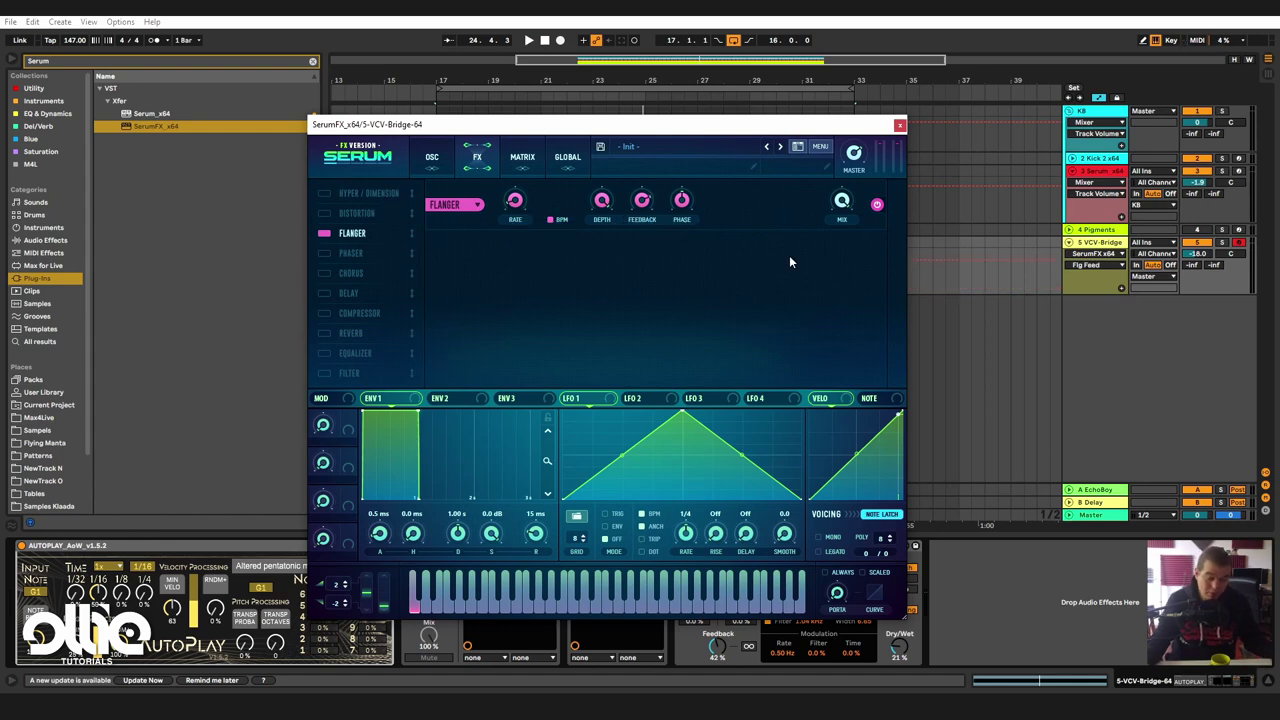
Start playback, switch to VCV Rack and adjust the Zzzorb's uppermost large knob while listening.
key("space")
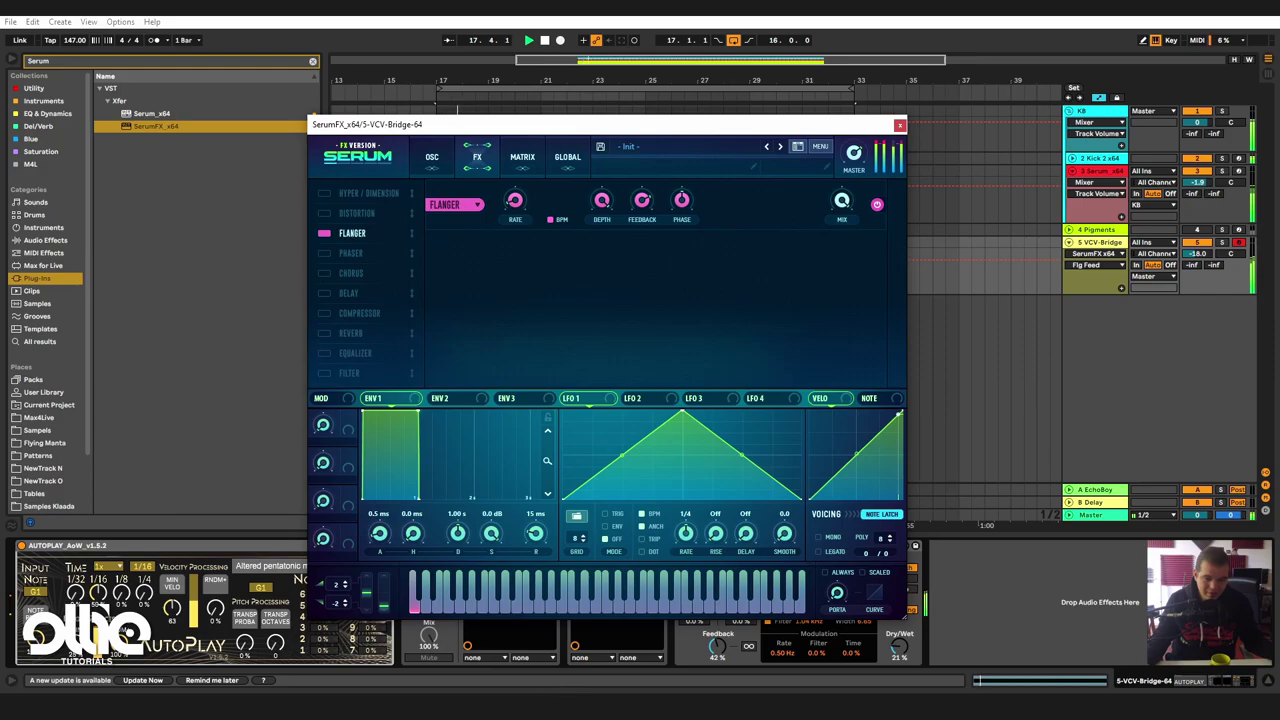
left_click(510, 706)
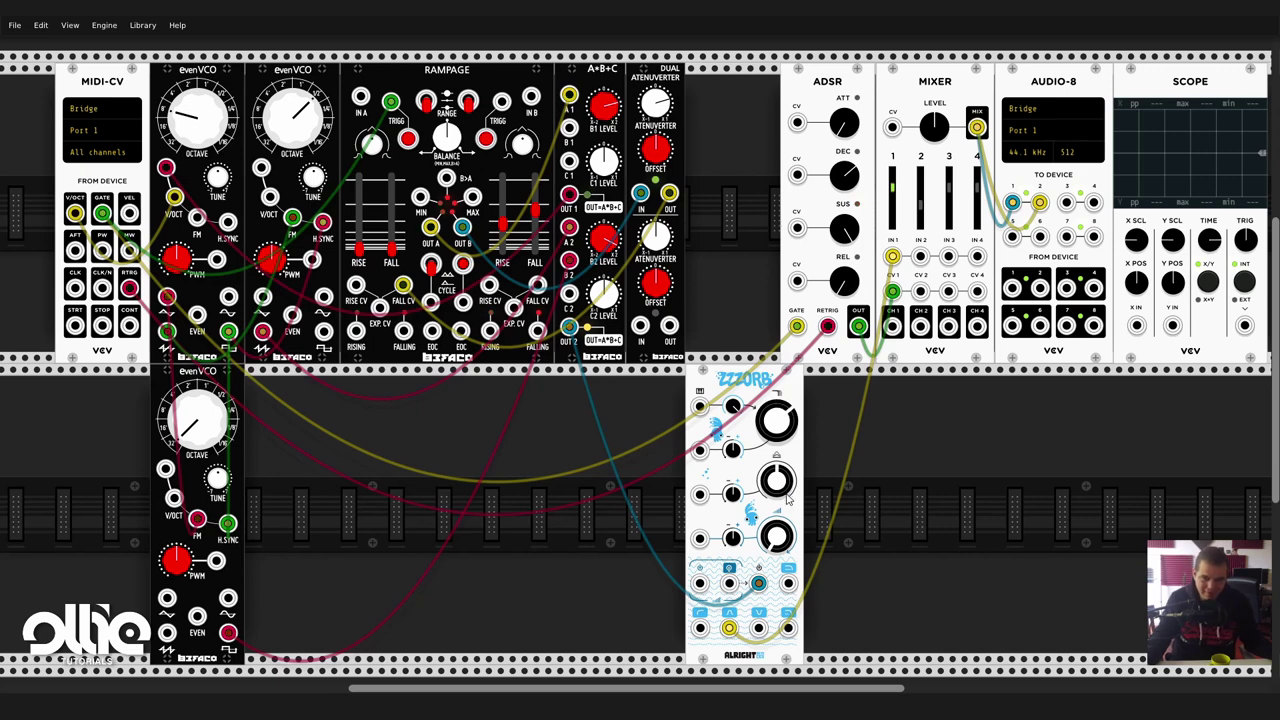
left_click_drag(800, 410, 787, 420)
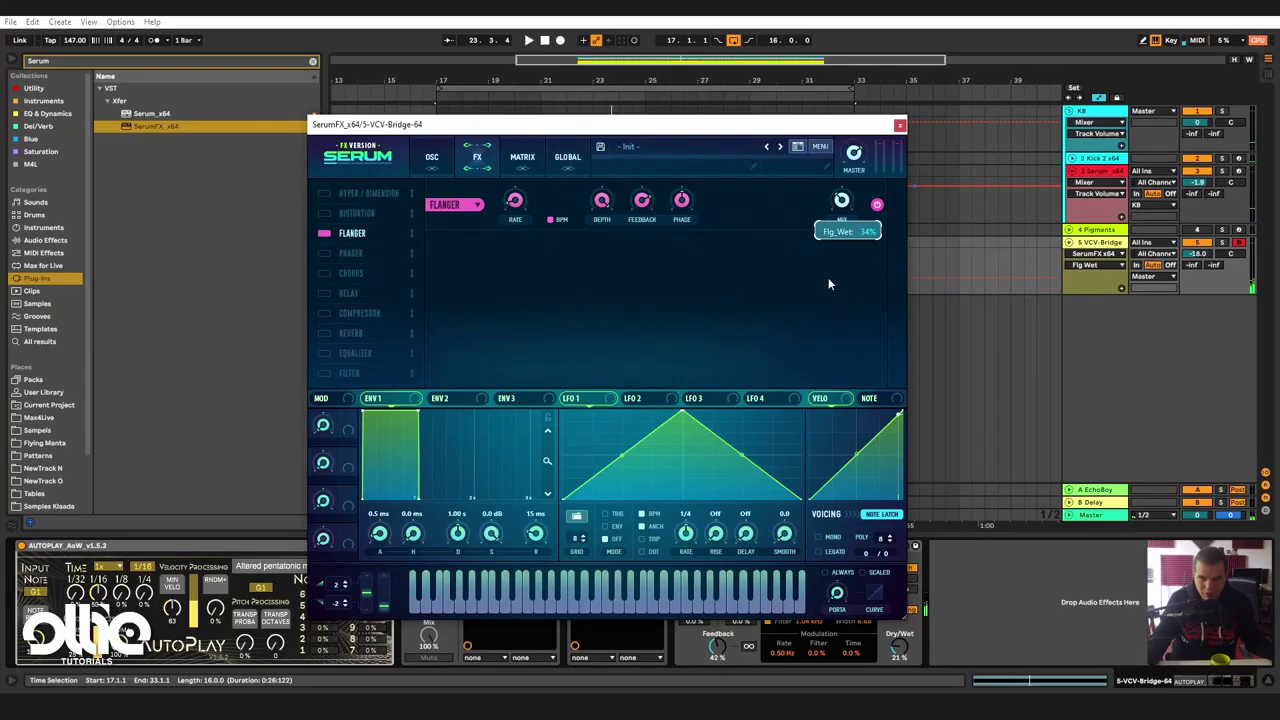
Move the SerumFX window clear of the device chain and set the flanger mix to 64% during playback.
left_click_drag(843, 205, 843, 200)
left_click_drag(654, 124, 636, 22)
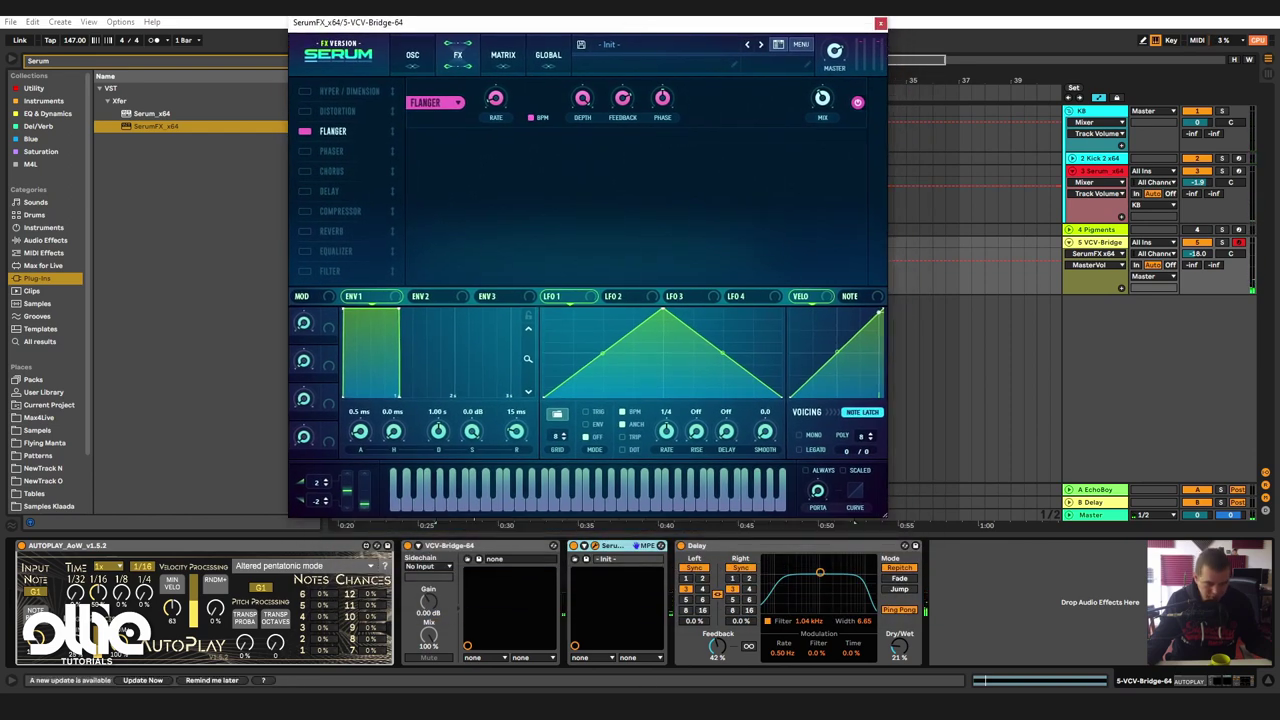
left_click(488, 619)
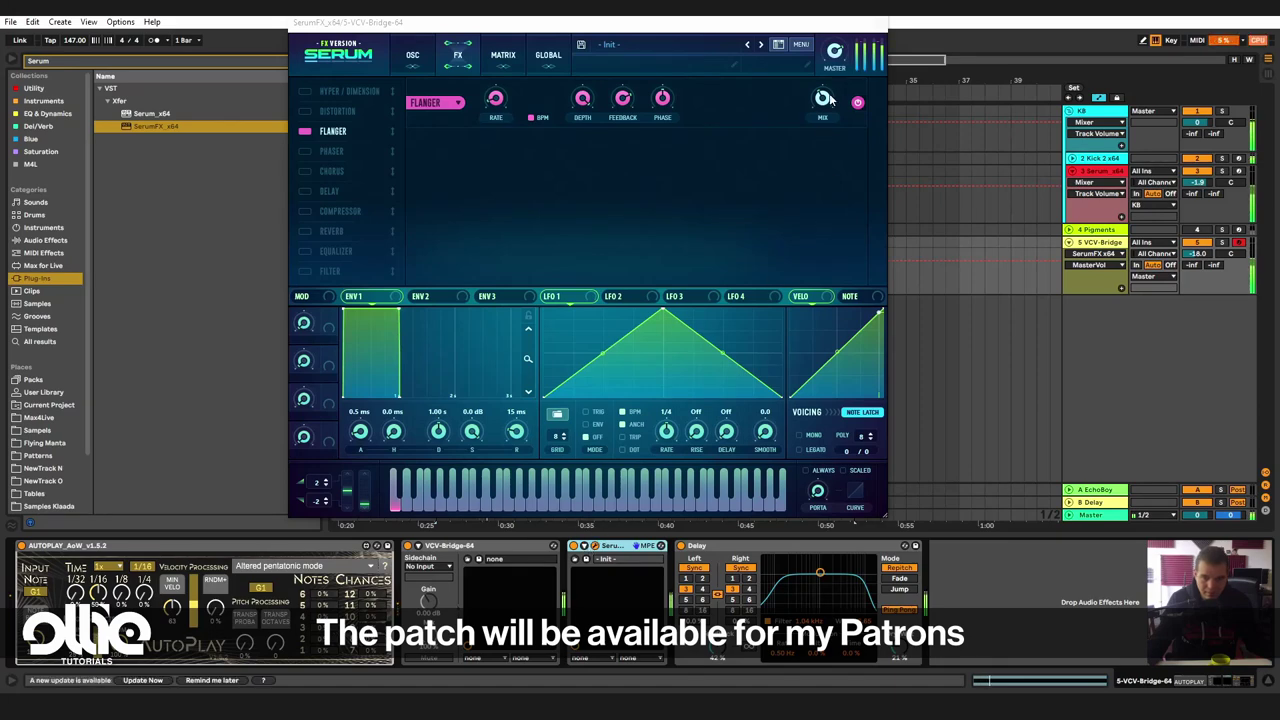
left_click(826, 97)
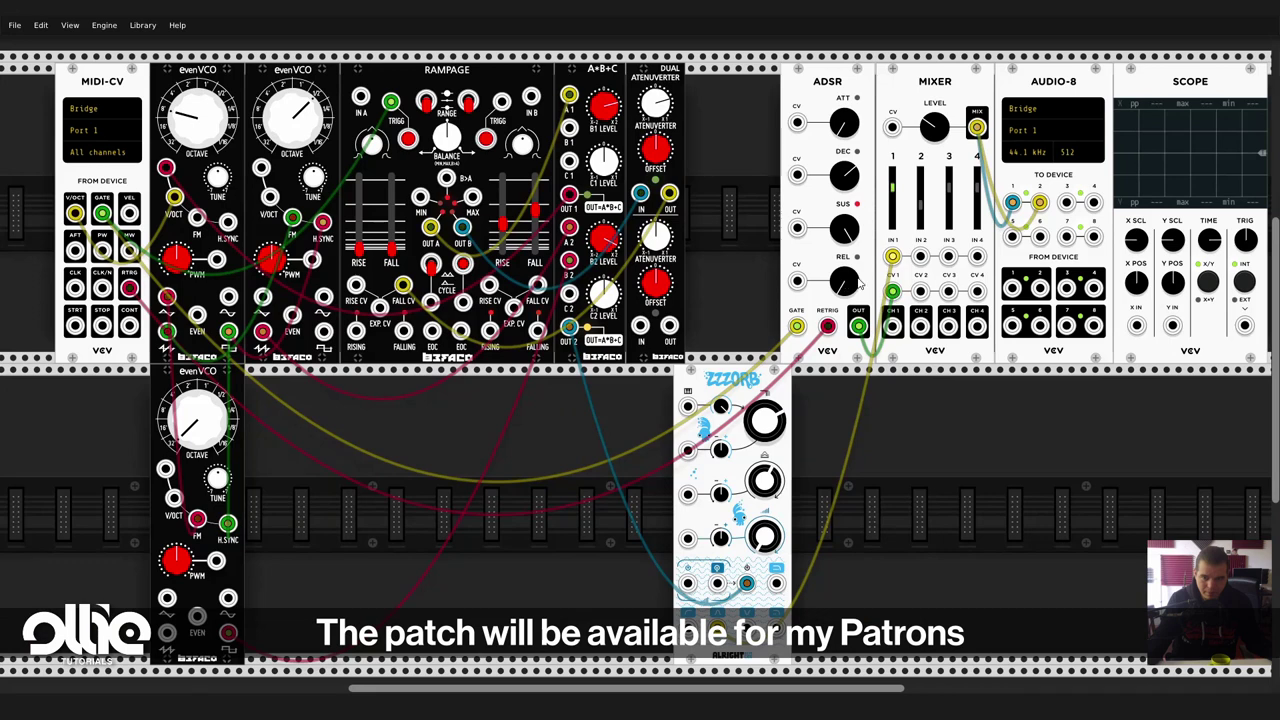
Switch to VCV Rack and adjust the Zzzorb's uppermost large knob.
right_click(507, 706)
left_click_drag(785, 398, 770, 412)
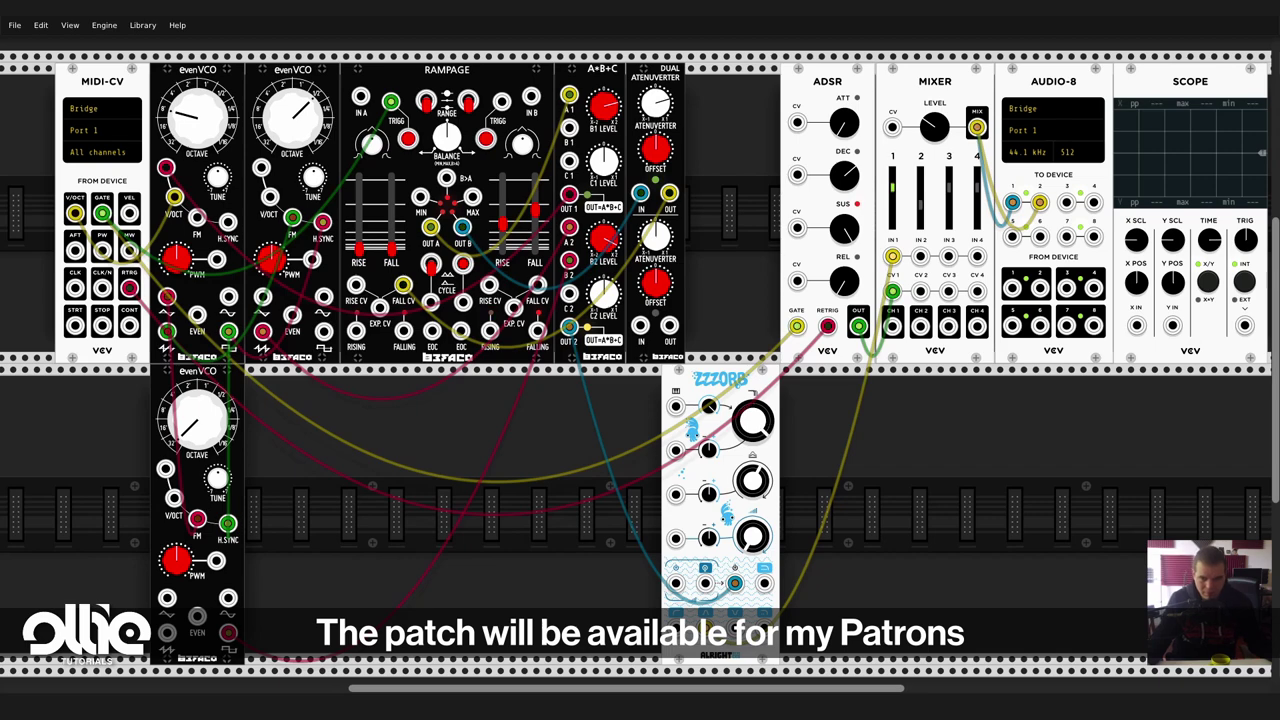
right_click(775, 322)
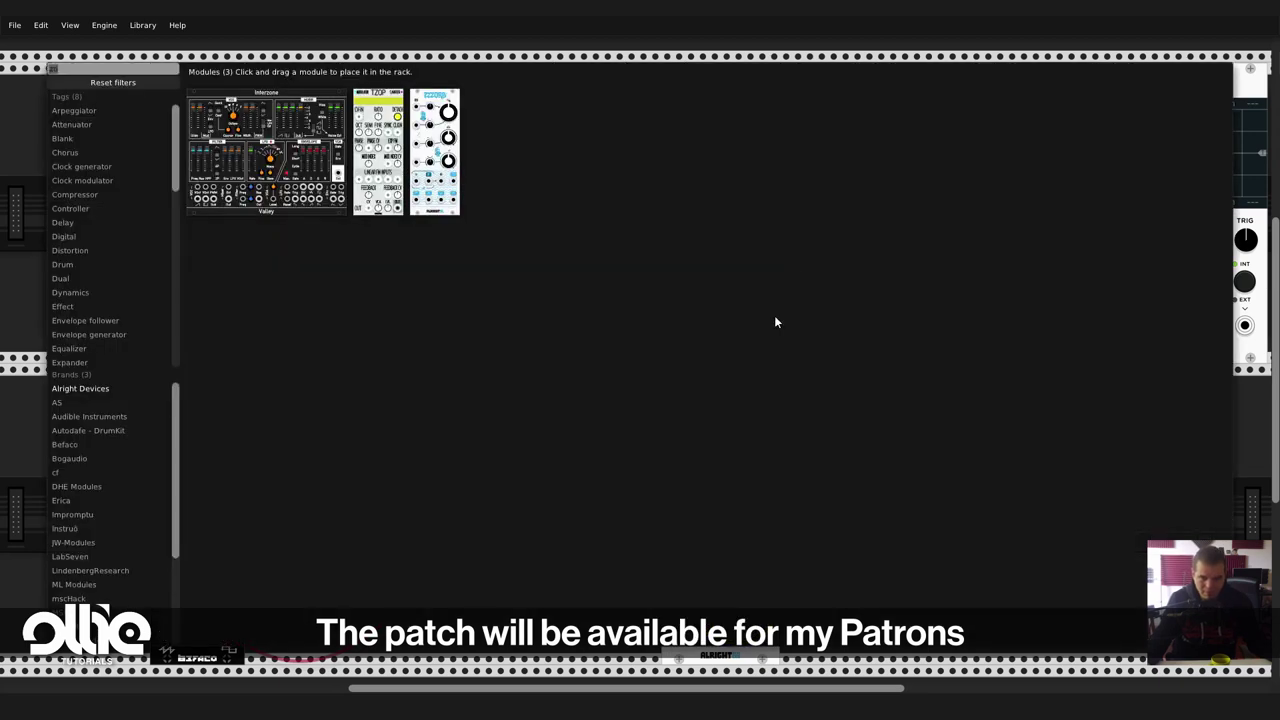
key("Escape")
mouse_move(752, 416)
left_mouse_down()
mouse_move(752, 314)
mouse_move(753, 431)
left_mouse_up()
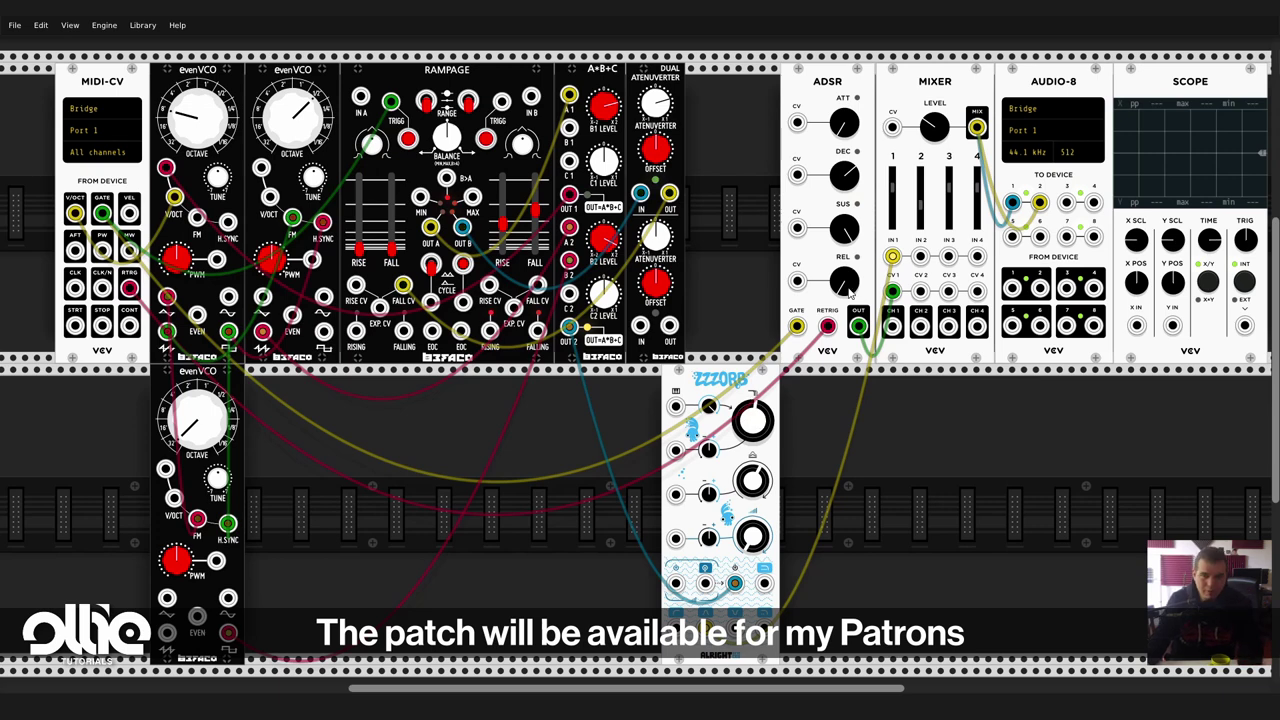
Move the Zzzorb module slightly to the right in the lower row and readjust its uppermost large knob.
left_click_drag(654, 689, 662, 689)
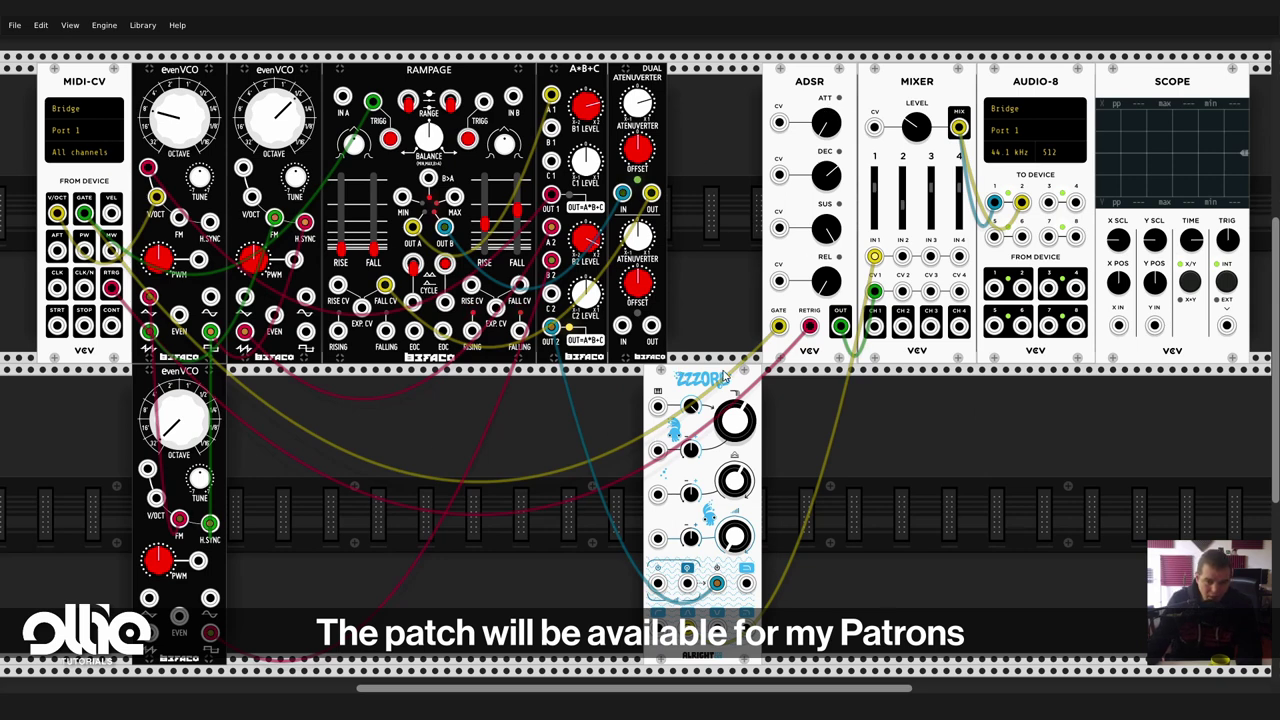
mouse_move(713, 380)
left_mouse_down()
mouse_move(772, 380)
mouse_move(716, 380)
left_mouse_up()
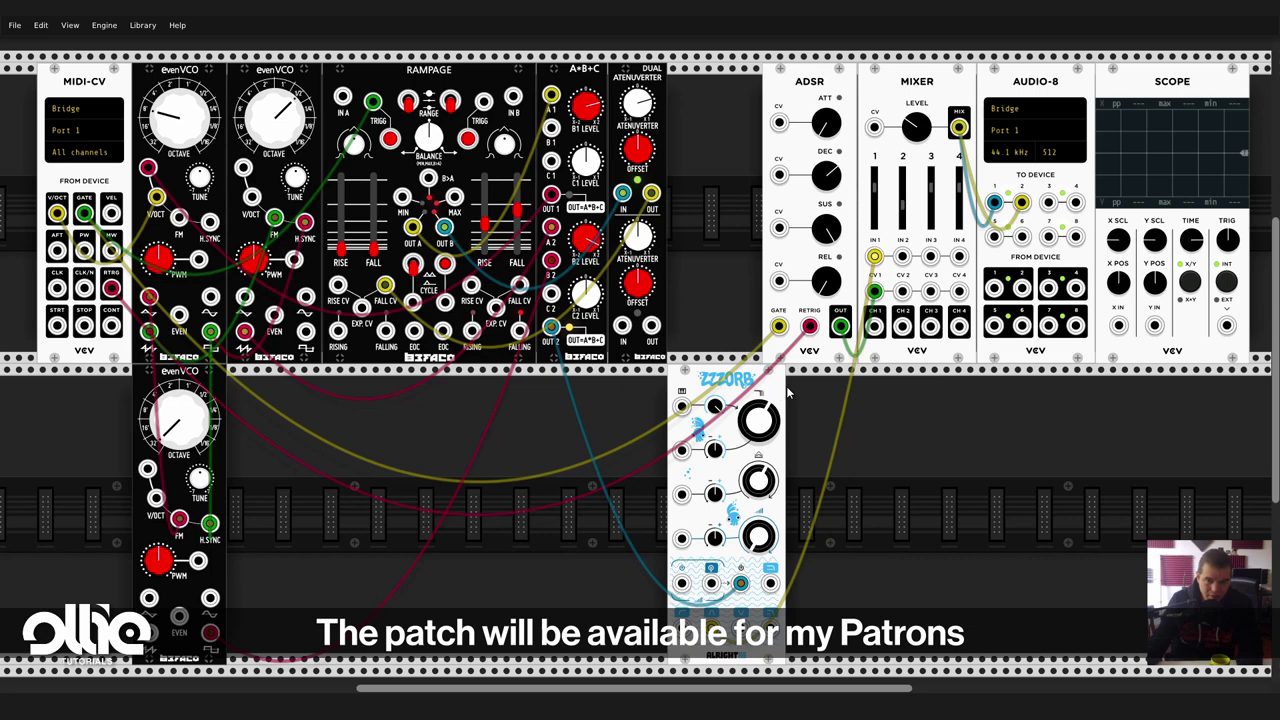
left_click_drag(758, 441, 756, 375)
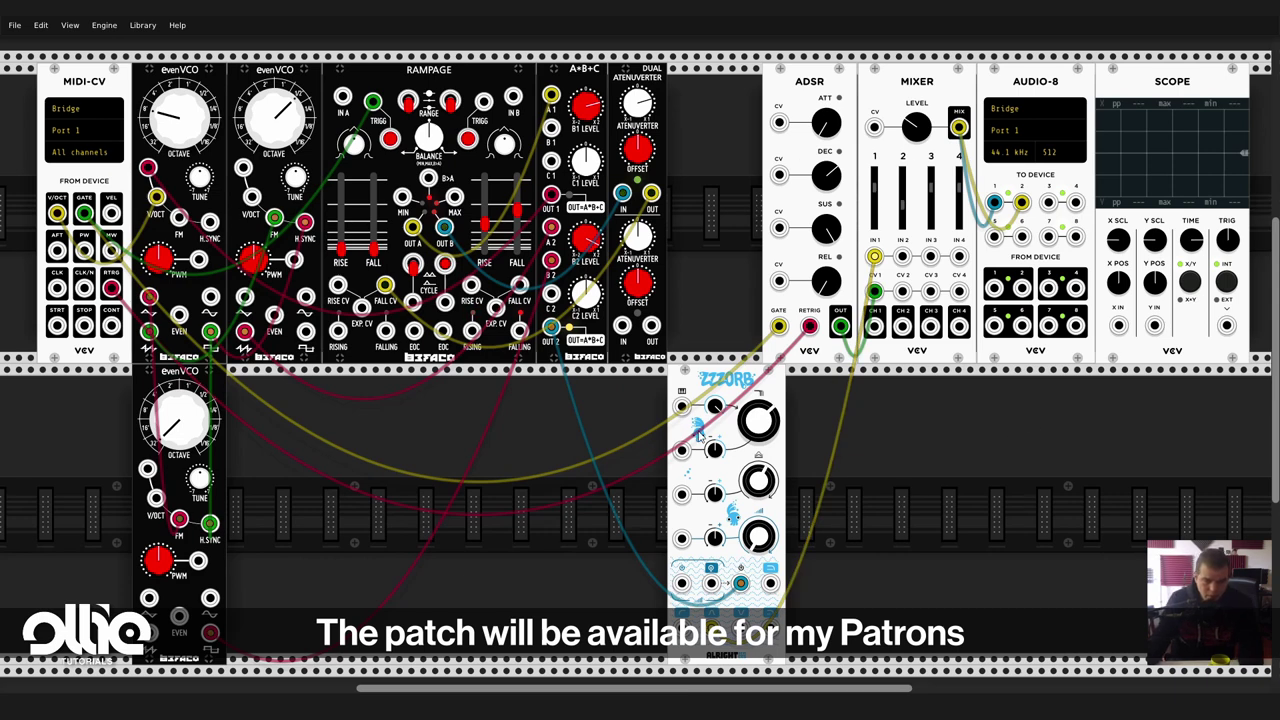
Reset the module browser filters, filter by the Befaco brand, and place Spring Reverb beneath Rampage in the lower row.
right_click(500, 557)
left_click(97, 83)
left_click(110, 446)
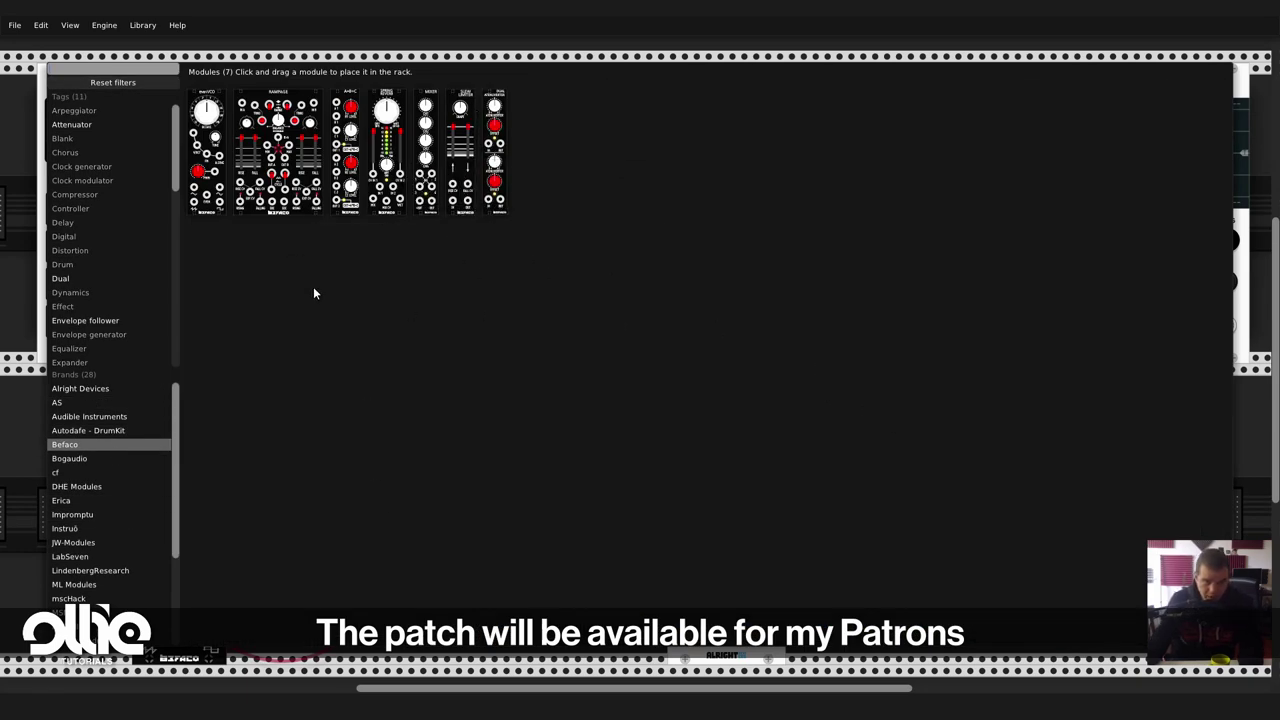
left_click(393, 142)
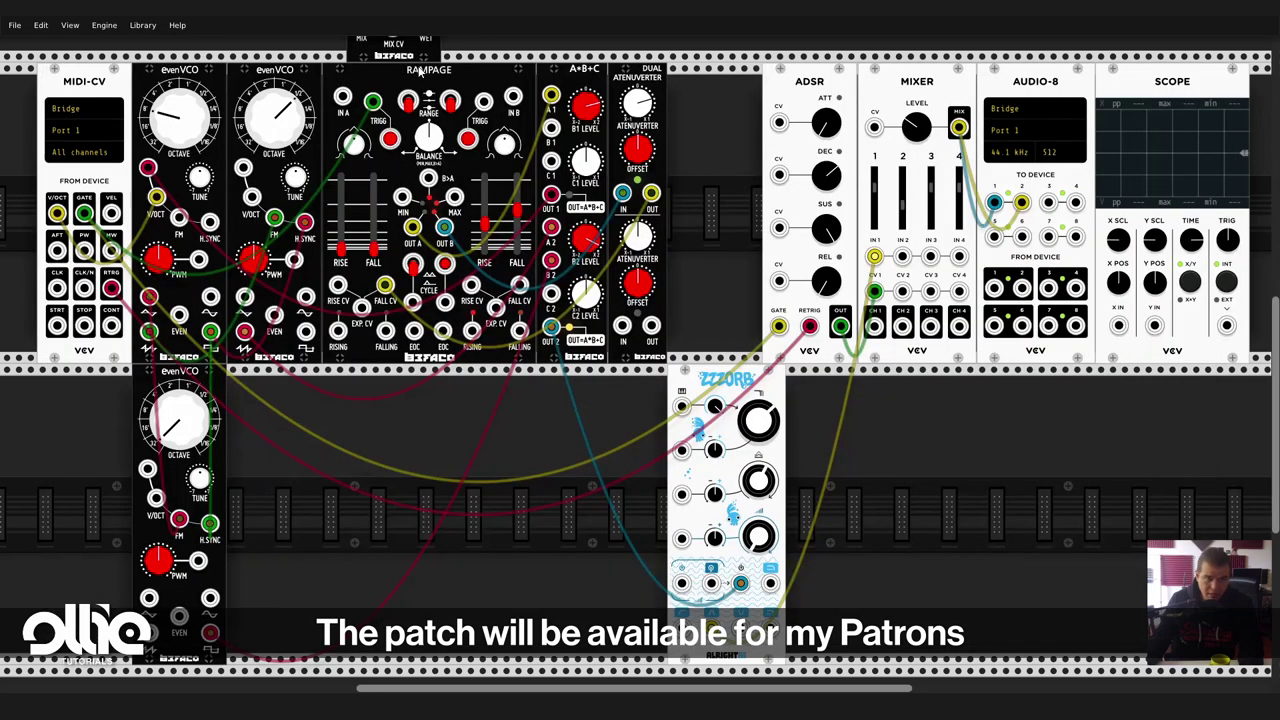
left_click_drag(412, 57, 407, 487)
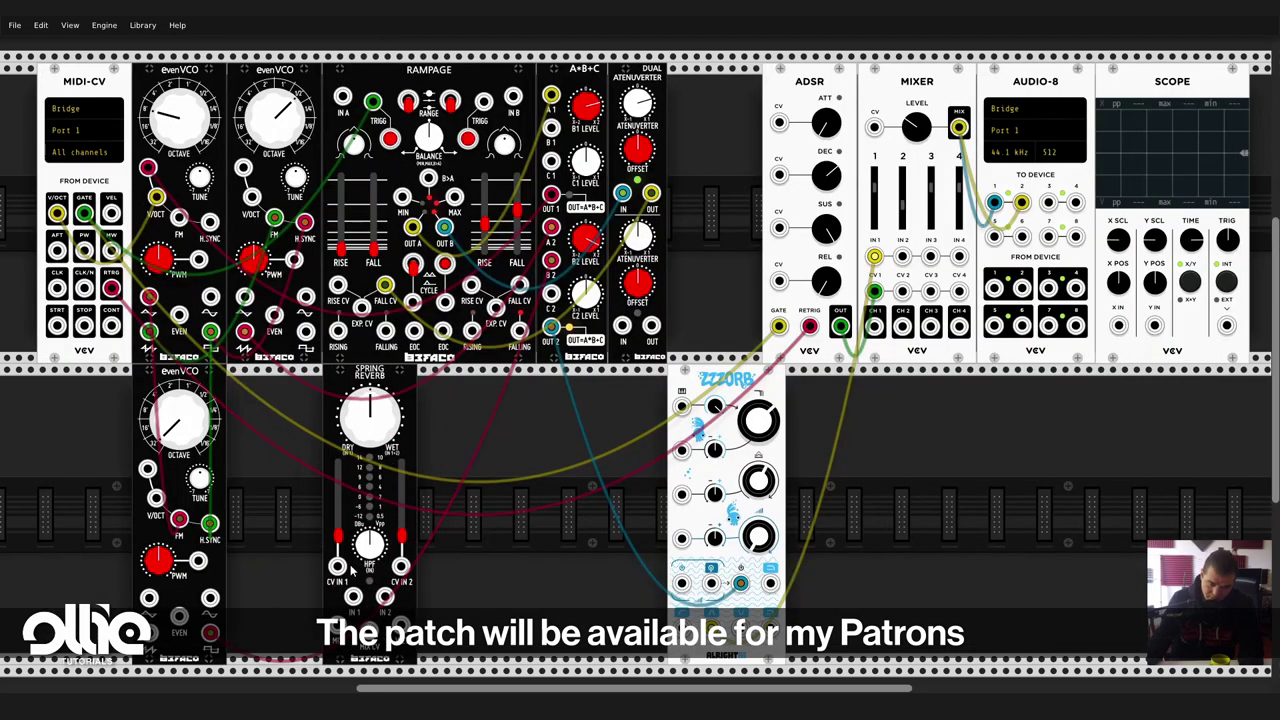
Add the Befaco Mixer to the lower row, directly to the right of Spring Reverb.
right_click(477, 530)
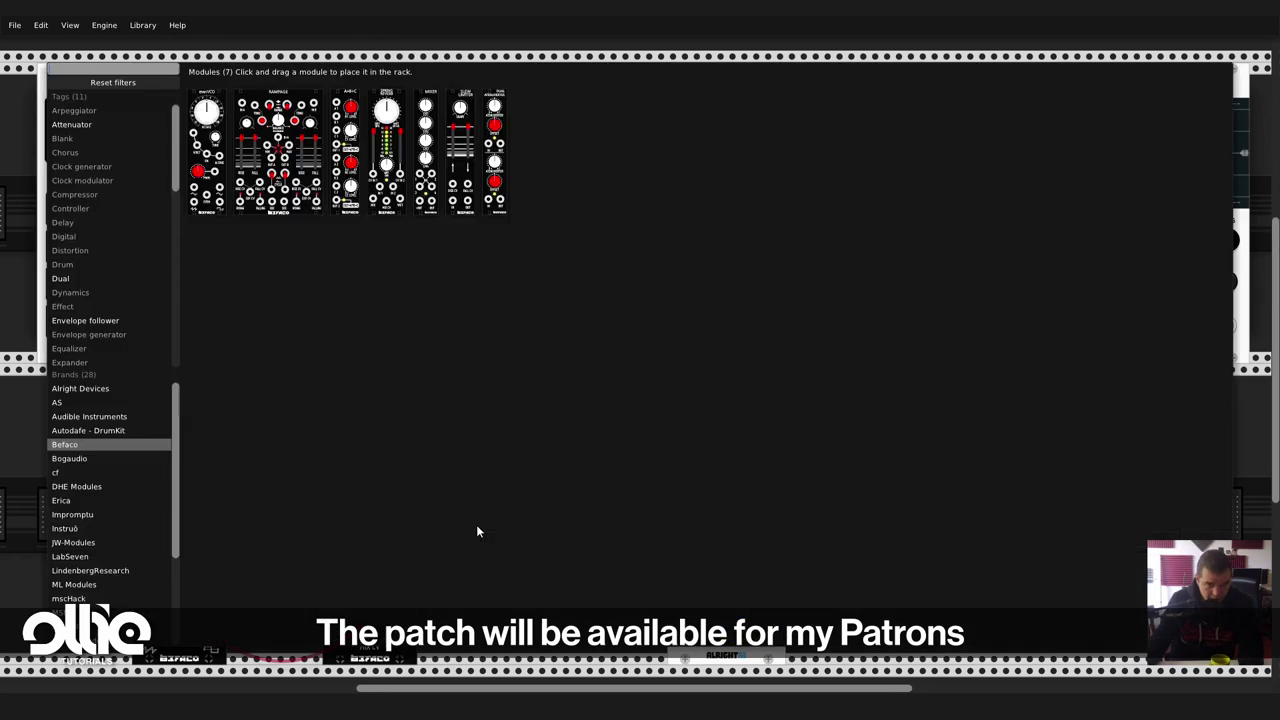
left_click(424, 198)
left_click_drag(428, 67, 399, 157)
left_click_drag(426, 62, 443, 488)
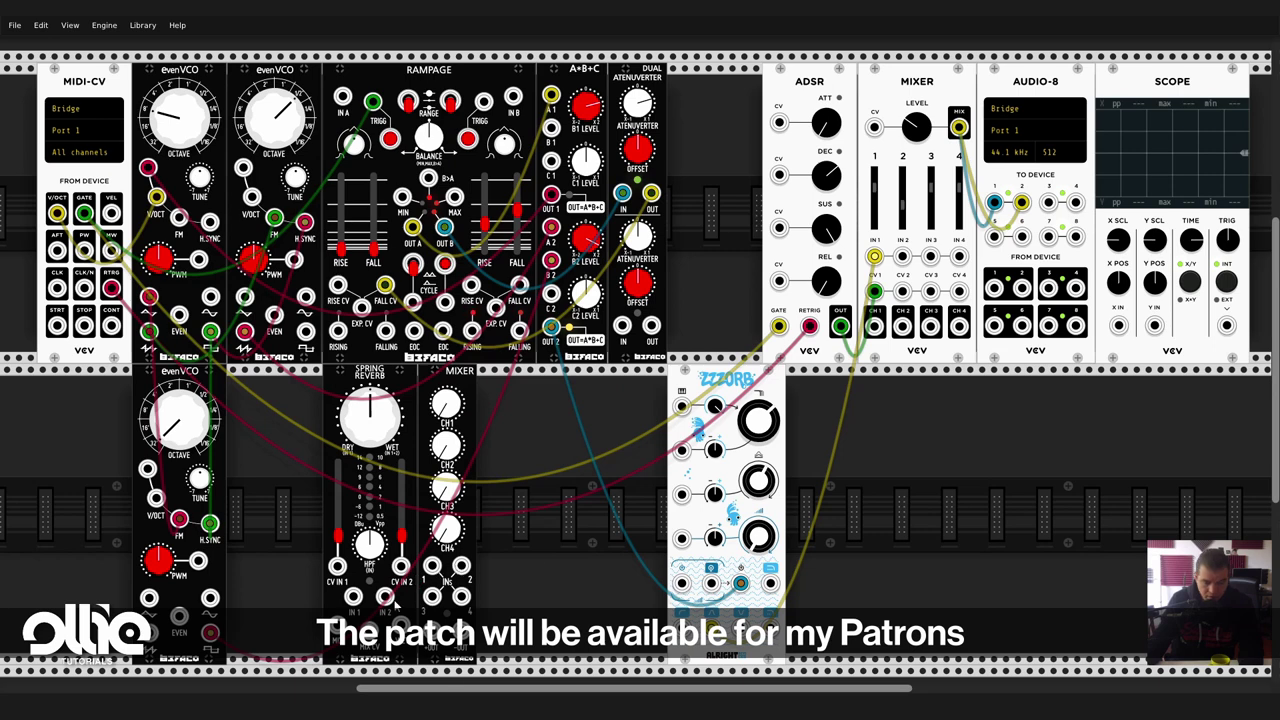
Add the Befaco Slew Limiter directly to the right of the lower-row Mixer and slightly adjust its Shape knob.
right_click(545, 562)
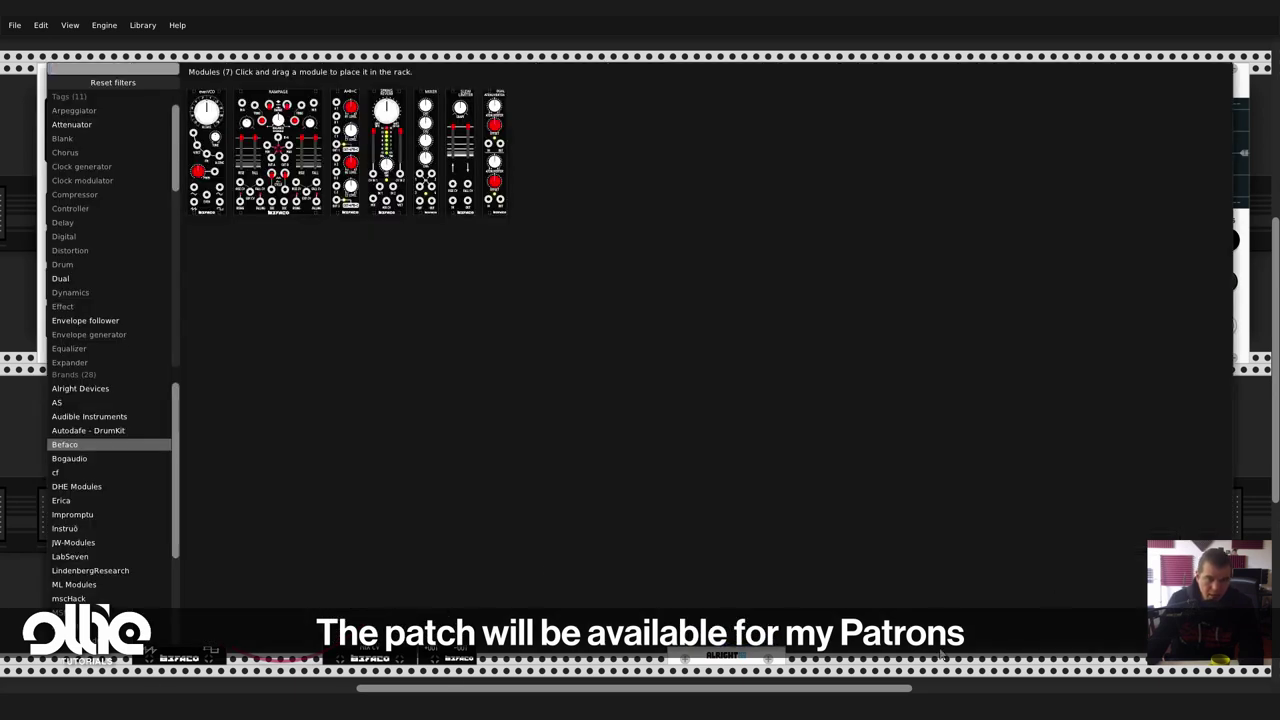
left_click_drag(460, 108, 490, 535)
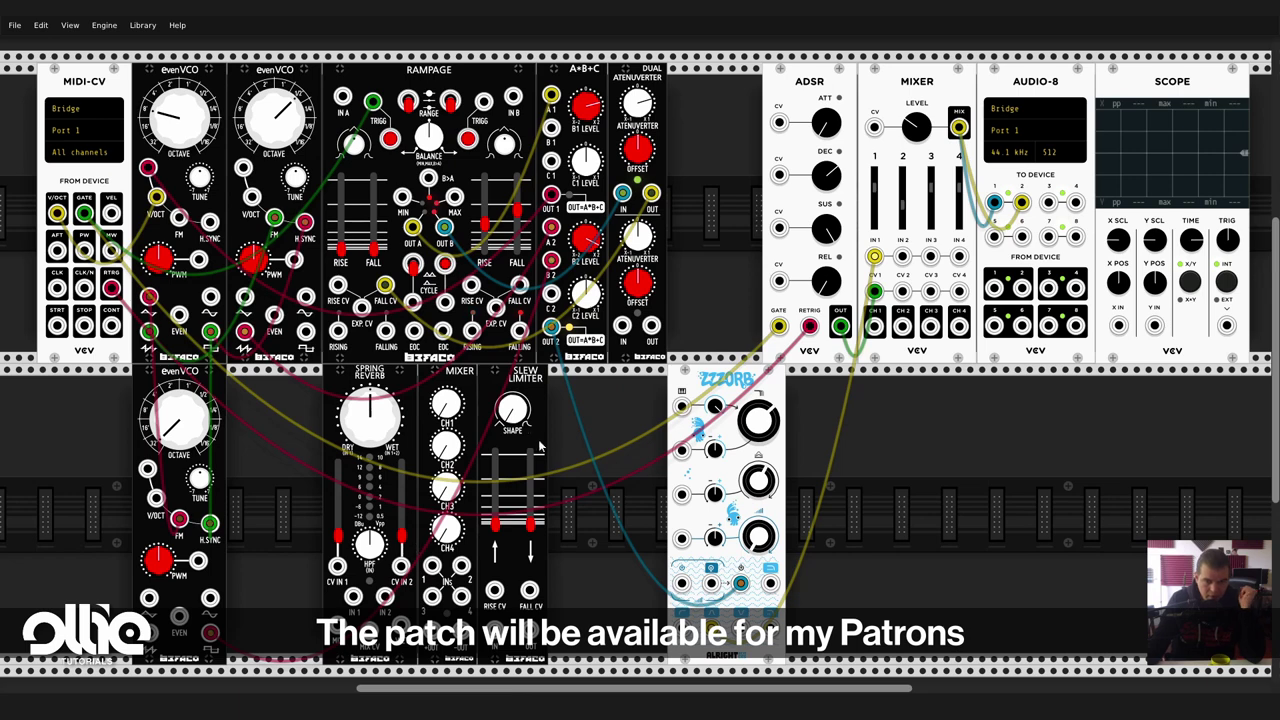
mouse_move(513, 411)
left_mouse_down()
mouse_move(513, 385)
mouse_move(513, 405)
left_mouse_up()
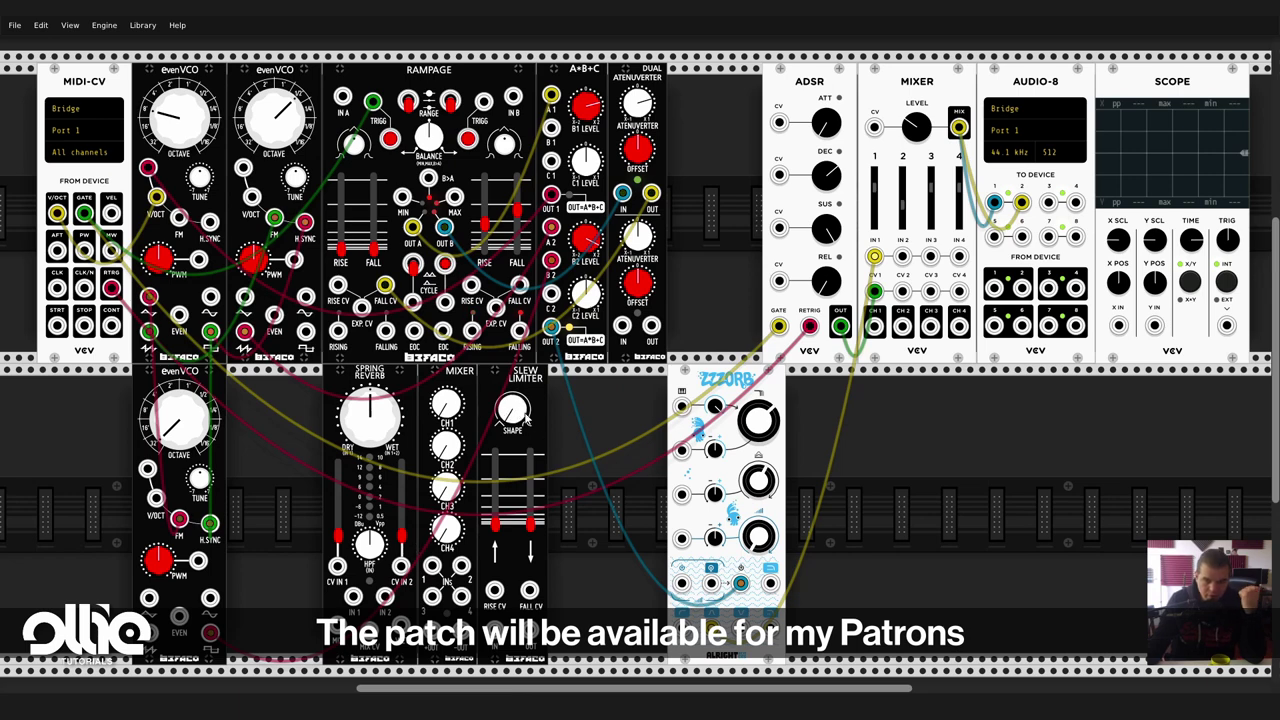